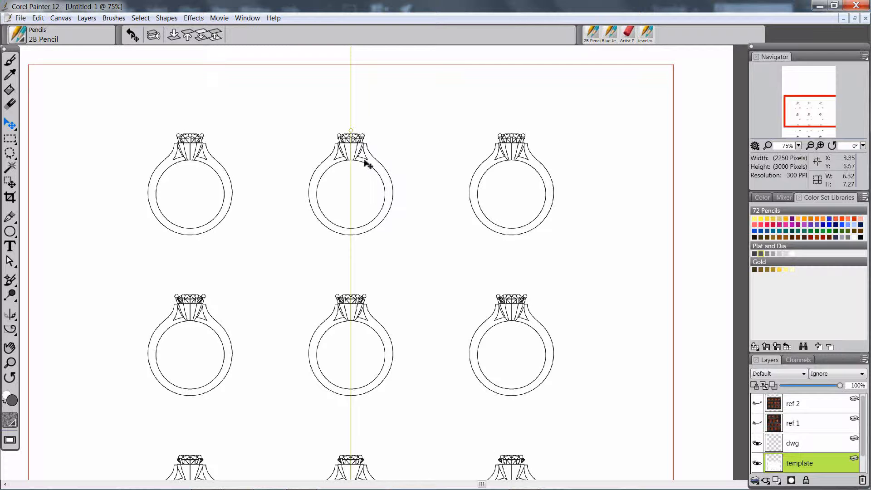
Examine the middle ring's line quality and its alignment with the vertical symmetry line at several magnifications
ctrl+click(371, 164)
ctrl+click(375, 156)
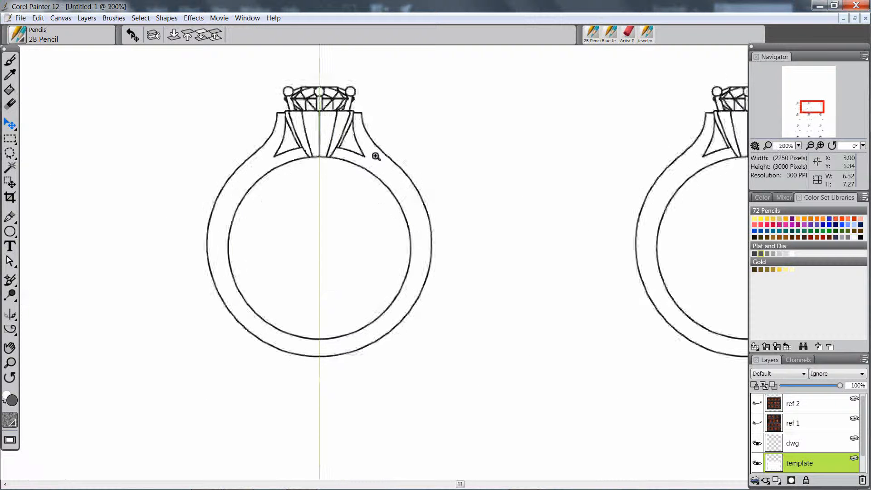
ctrl+click(375, 156)
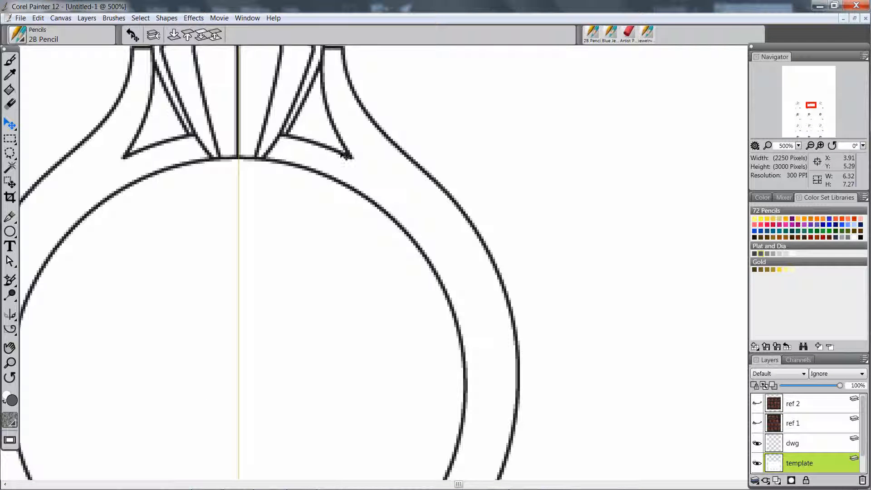
ctrl+alt+click(359, 186)
ctrl+alt+click(359, 189)
ctrl+alt+click(358, 193)
ctrl+alt+click(358, 196)
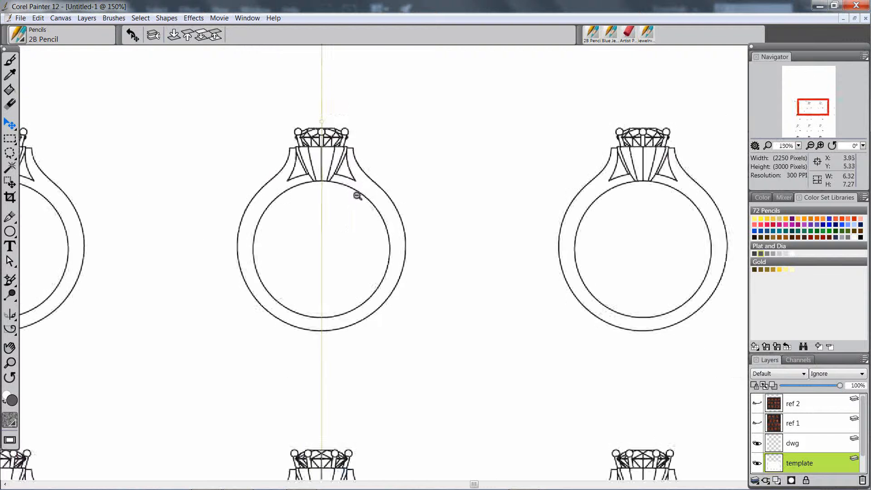
ctrl+alt+click(357, 195)
ctrl+alt+click(357, 194)
ctrl+click(336, 205)
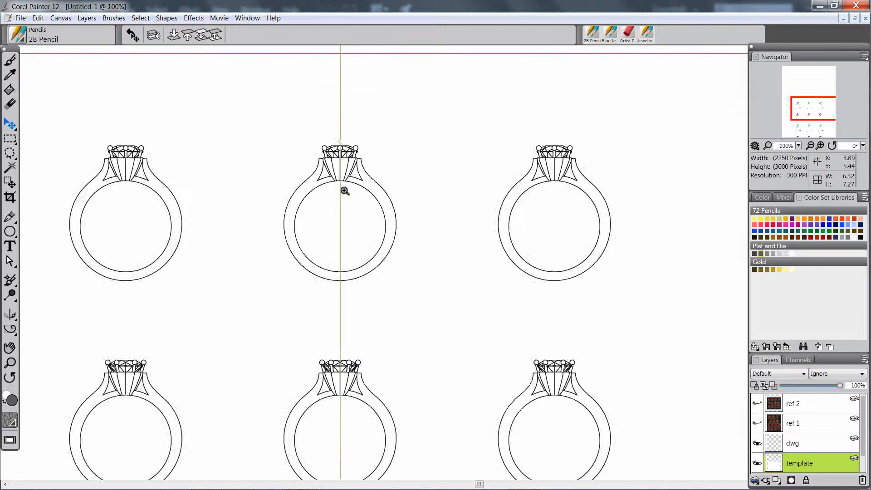
ctrl+click(347, 188)
ctrl+click(350, 188)
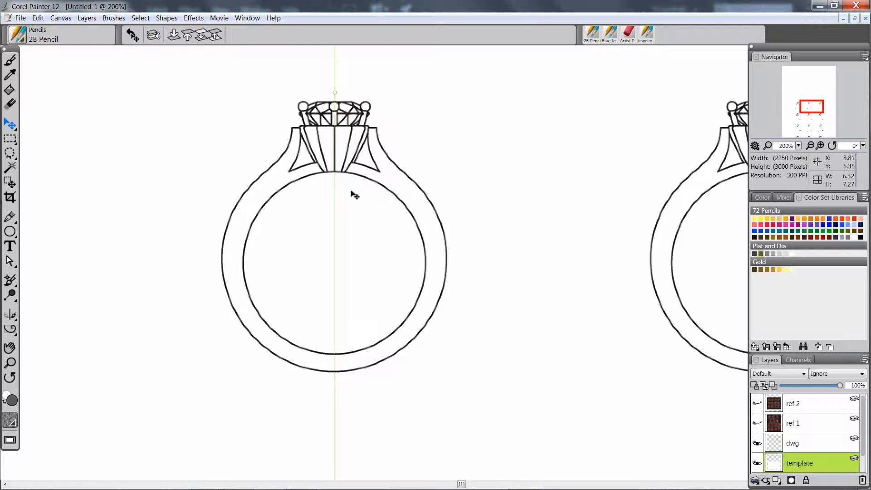
Rotate the template layer by 11 degrees and commit the transformation
click(38, 18)
mouse_move(50, 177)
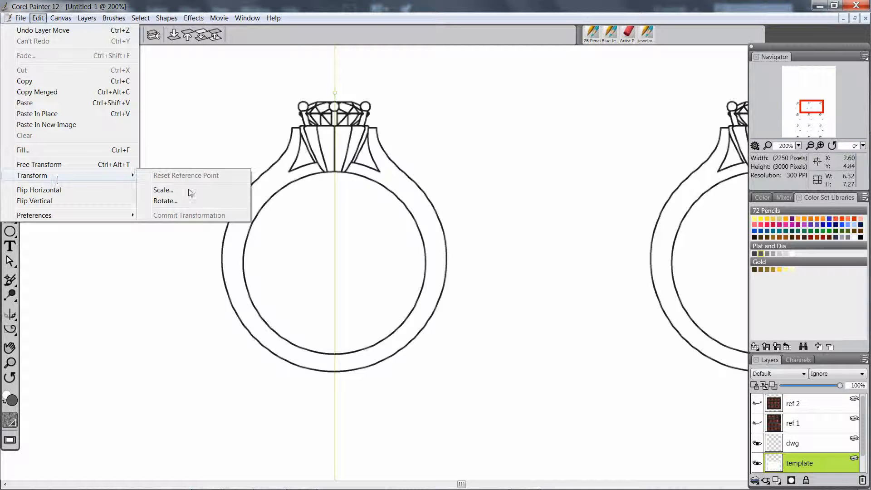
click(176, 203)
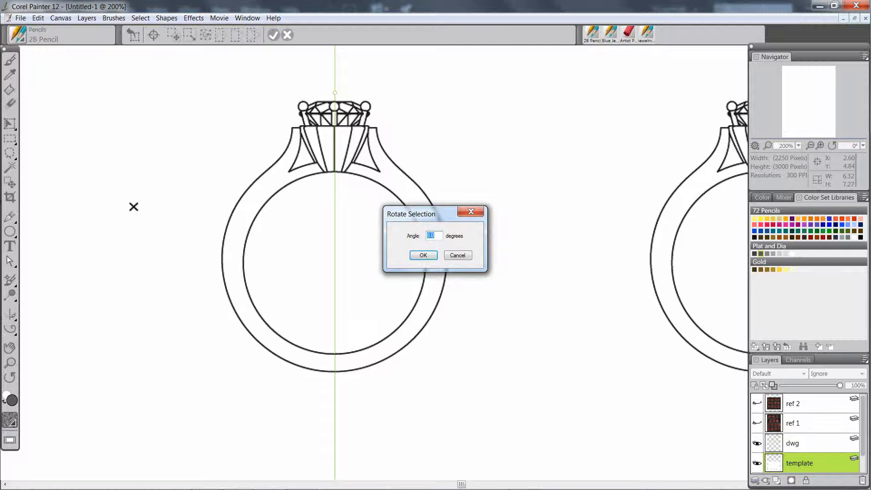
text(15)
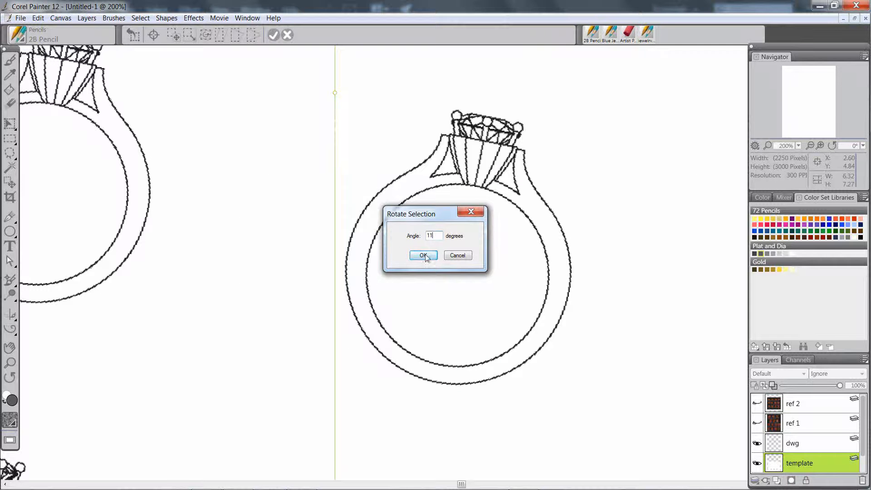
click(423, 255)
click(38, 18)
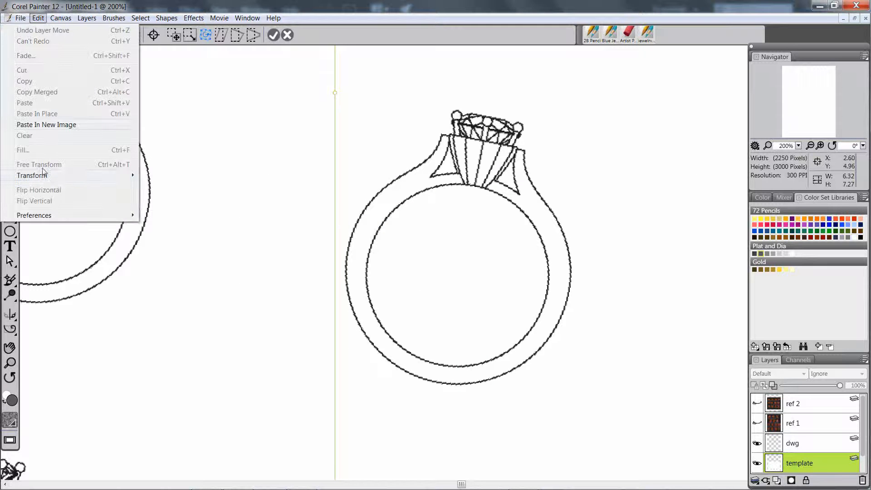
mouse_move(53, 176)
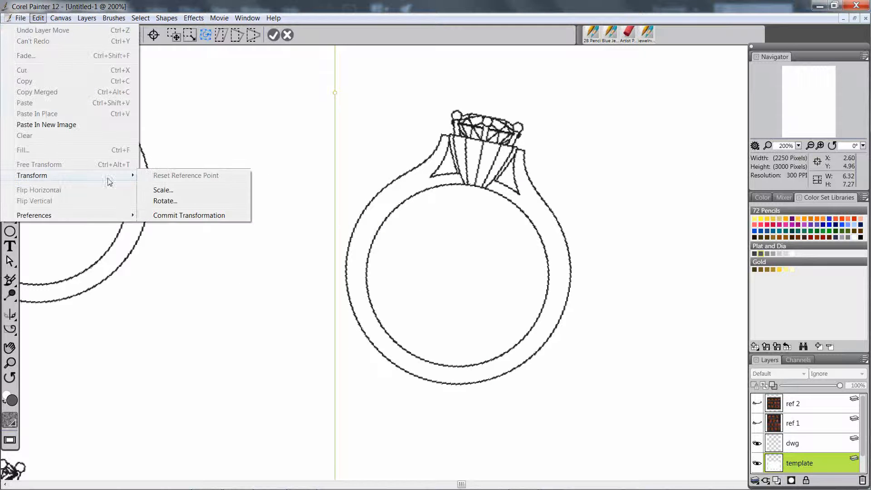
click(180, 216)
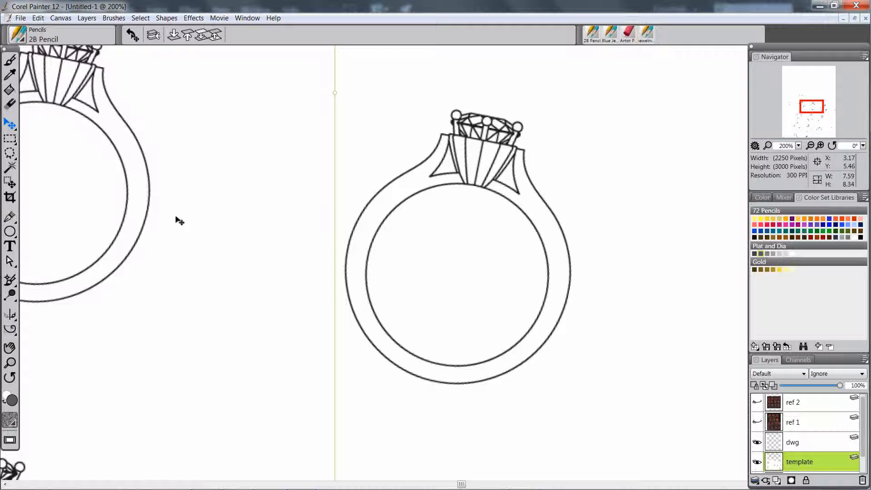
Rotate the template layer back by -11 degrees and commit the transformation
click(38, 17)
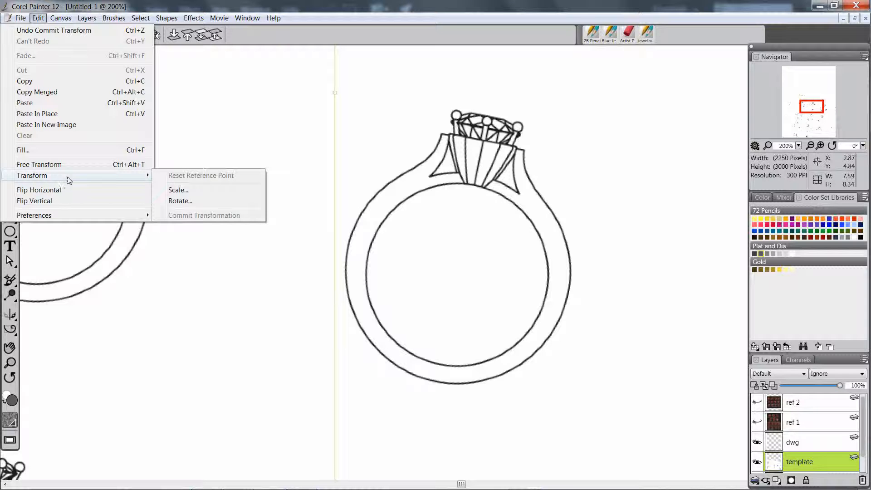
click(176, 200)
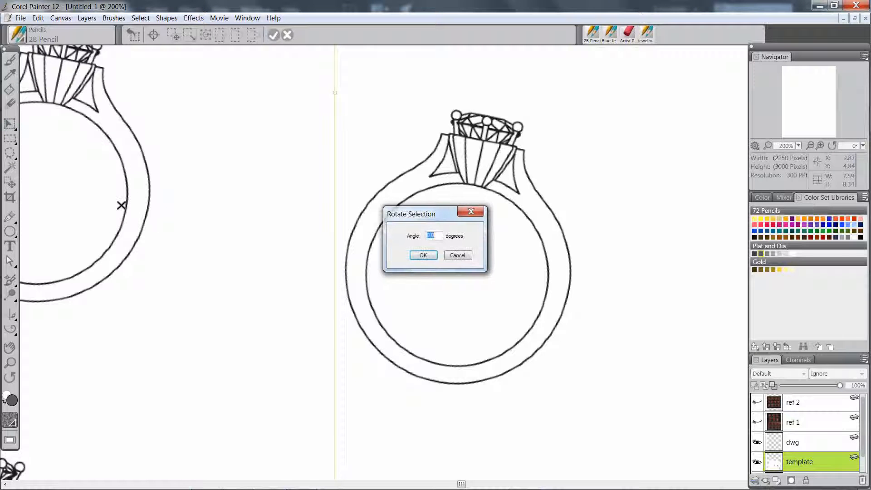
text(-11)
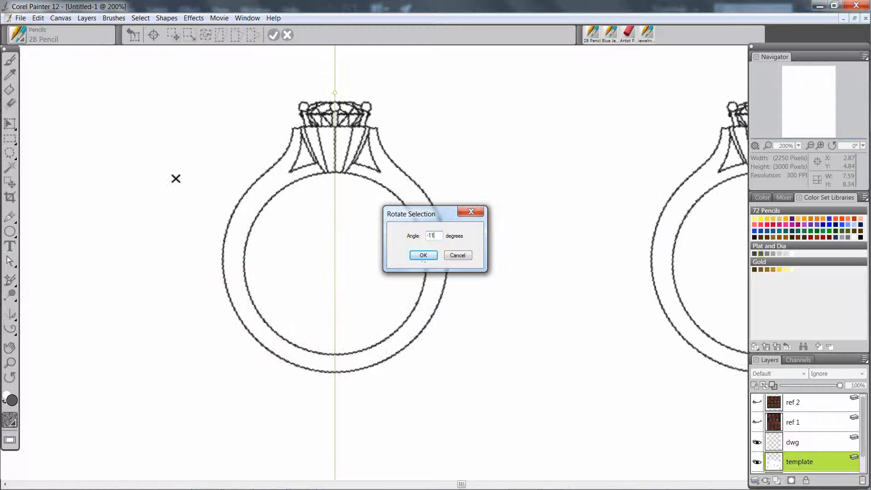
click(422, 255)
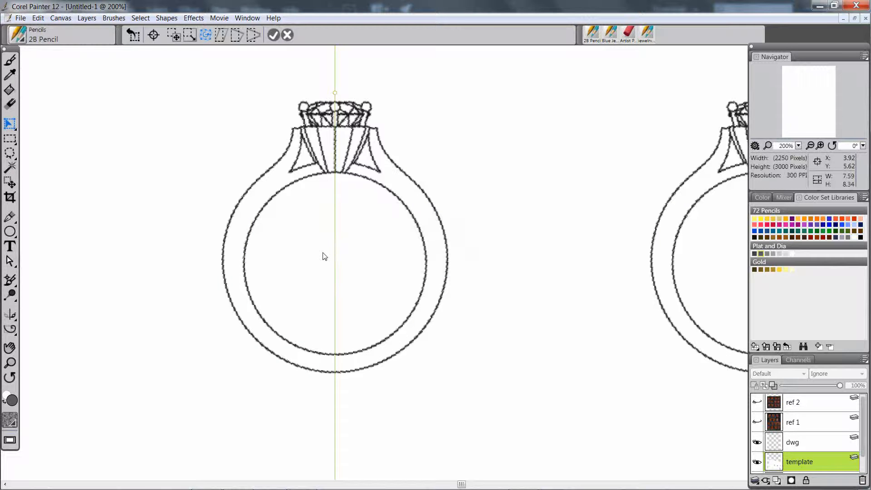
click(39, 17)
mouse_move(54, 178)
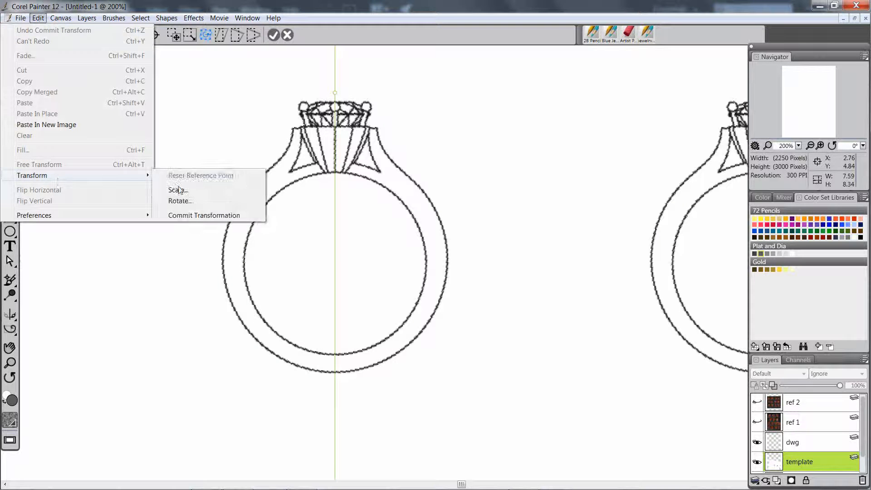
click(183, 214)
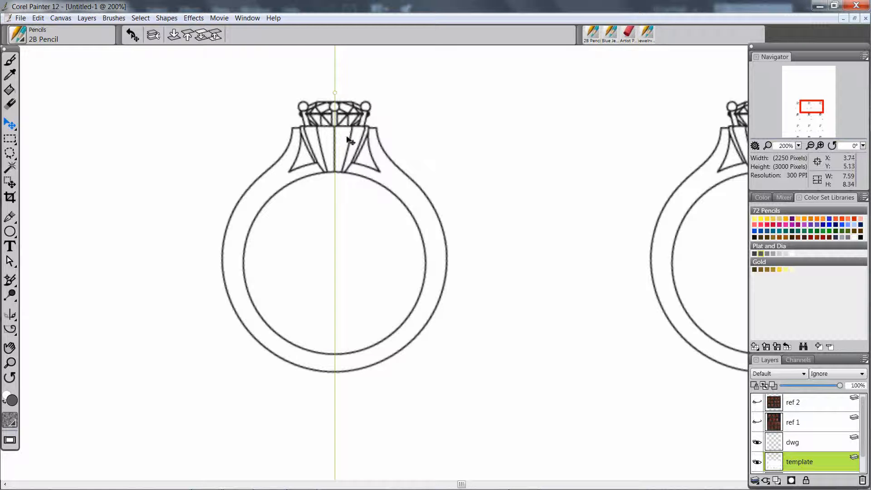
Set the 2B Pencil size to 1.6 and try a mirrored scroll stroke on the ring's shoulders, undoing it
ctrl+click(359, 161)
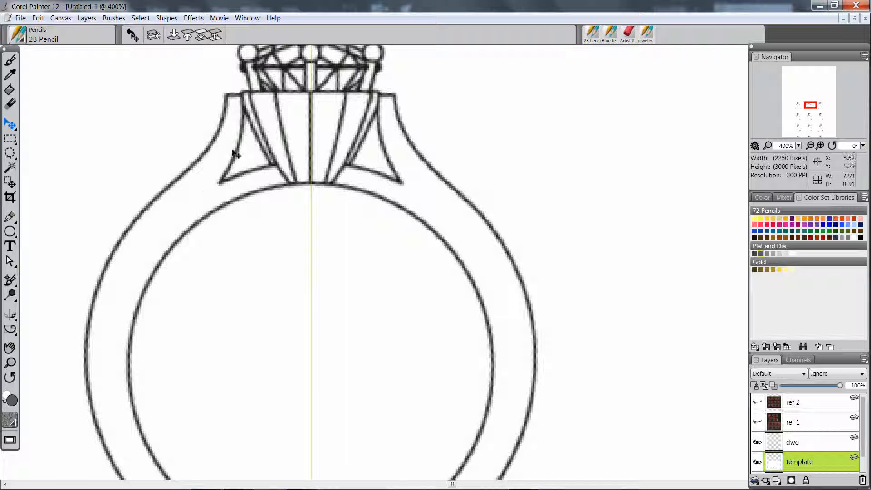
click(12, 64)
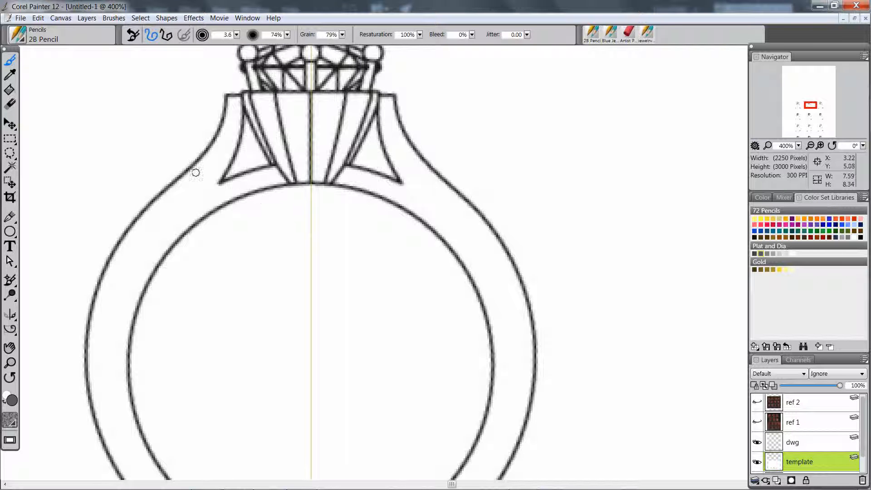
click(235, 35)
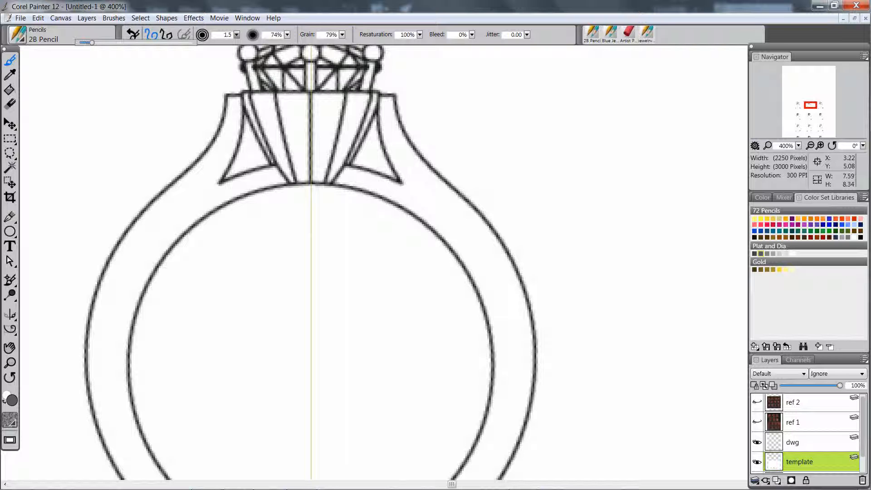
drag(91, 42, 90, 43)
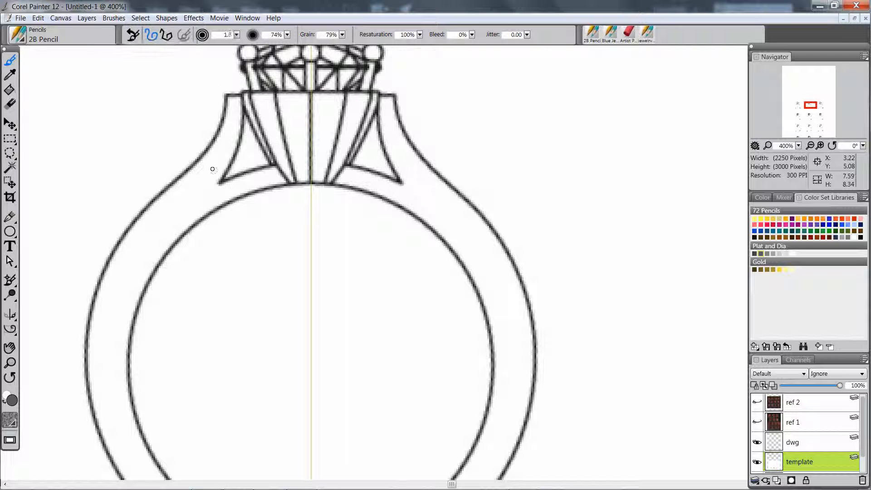
mouse_move(194, 140)
mouse_down()
mouse_move(133, 195)
mouse_move(177, 194)
mouse_move(141, 199)
mouse_up()
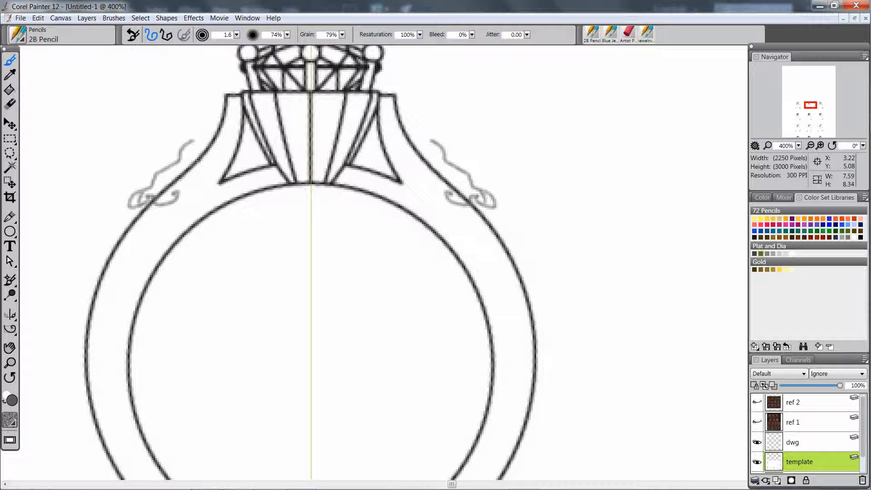
key(ctrl+z)
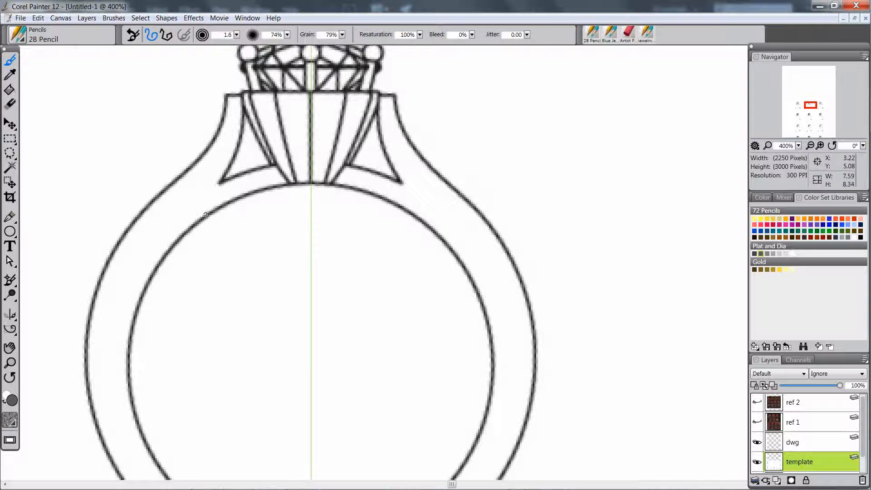
Reduce the template layer's opacity to 75%
ctrl+alt+click(212, 223)
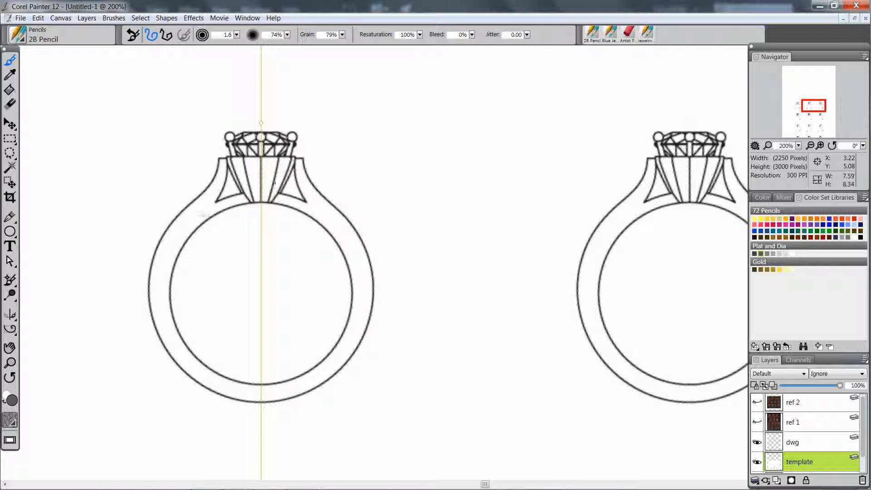
ctrl+click(256, 202)
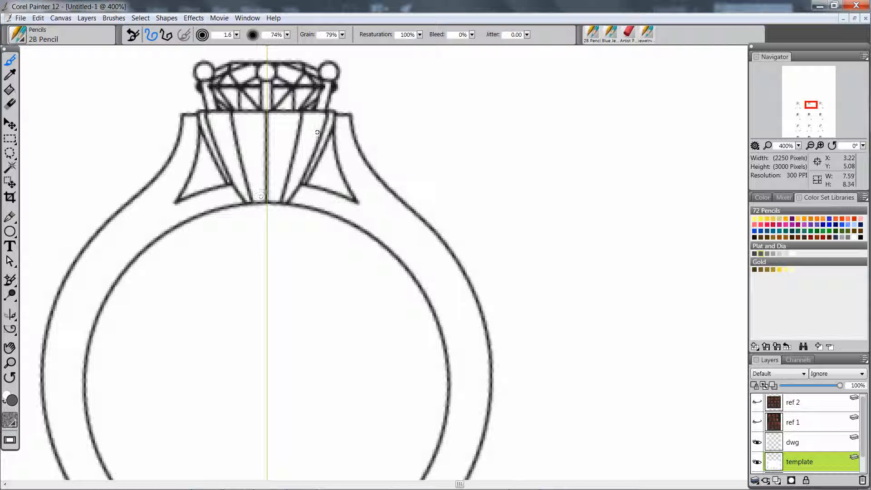
ctrl+alt+click(304, 234)
ctrl+alt+click(302, 242)
click(294, 241)
drag(293, 241, 173, 171)
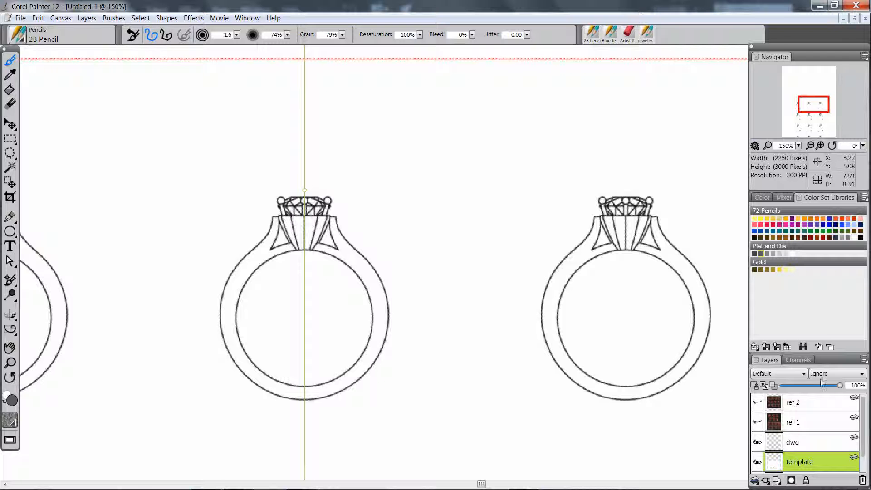
drag(832, 389, 827, 388)
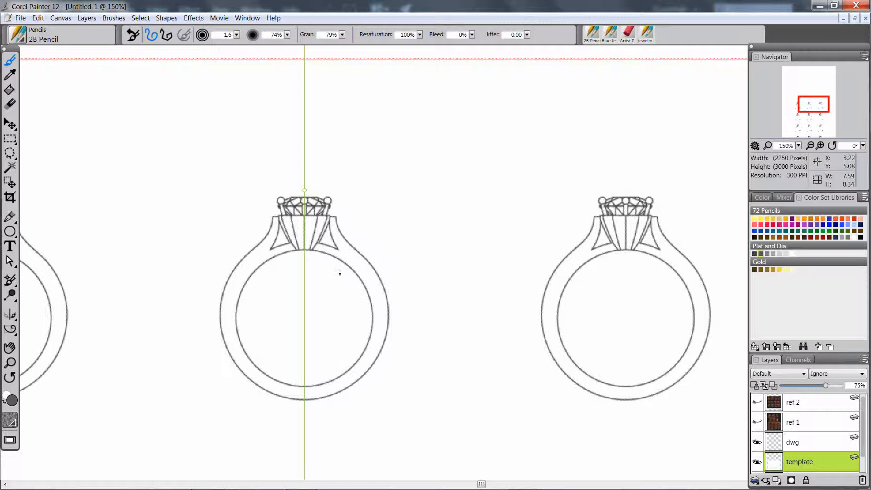
Make a rectangular selection of about 4.8 by 6.6 inches around all twelve rings, inside the page border
ctrl+alt+click(372, 268)
ctrl+alt+click(372, 274)
ctrl+alt+click(371, 284)
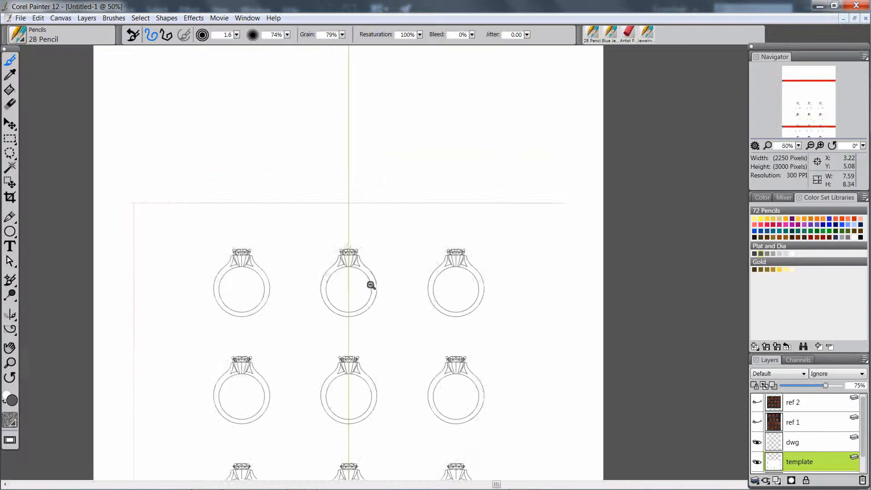
drag(363, 311, 352, 224)
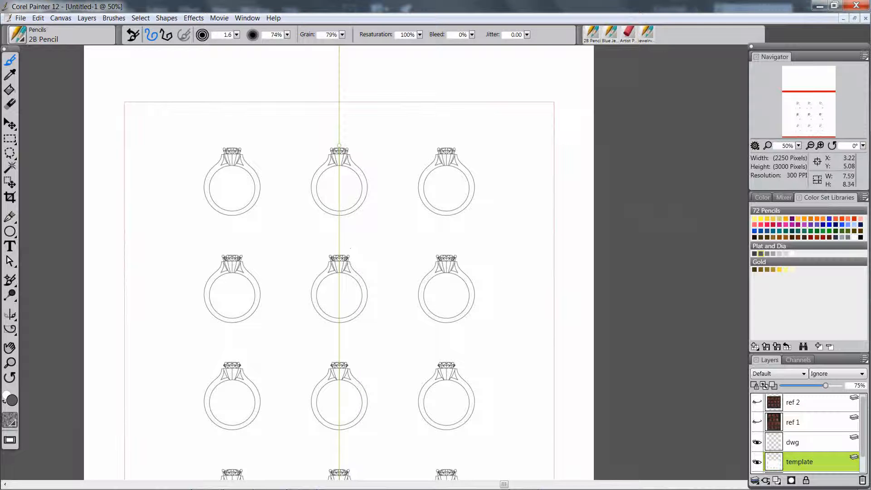
key(f)
mouse_move(358, 317)
mouse_down()
mouse_move(366, 209)
mouse_move(373, 241)
mouse_move(369, 189)
mouse_move(356, 210)
mouse_up()
ctrl+alt+click(376, 284)
key(r)
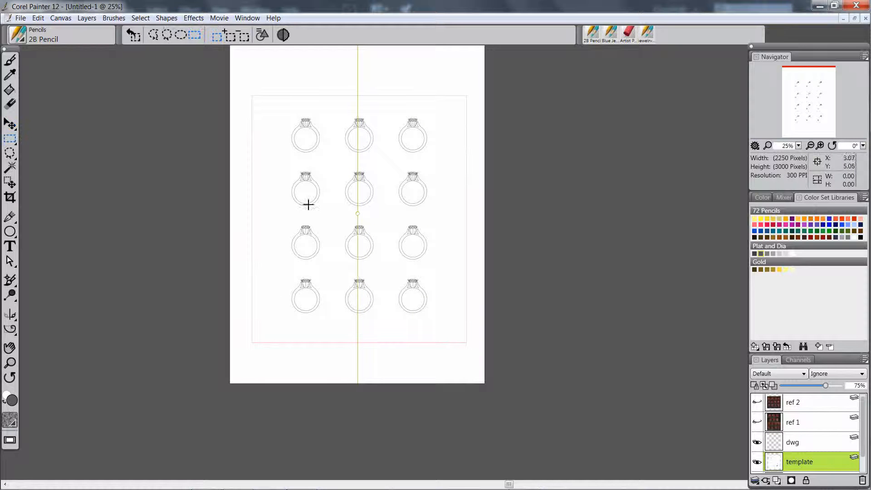
drag(279, 102, 441, 327)
Invert the selection to delete the border frame around the rings from the template layer, and clear the selection
click(37, 19)
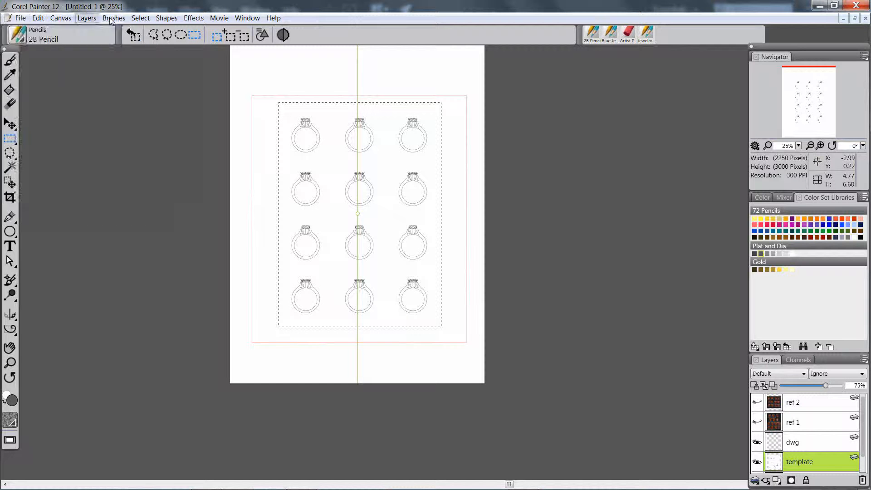
click(140, 18)
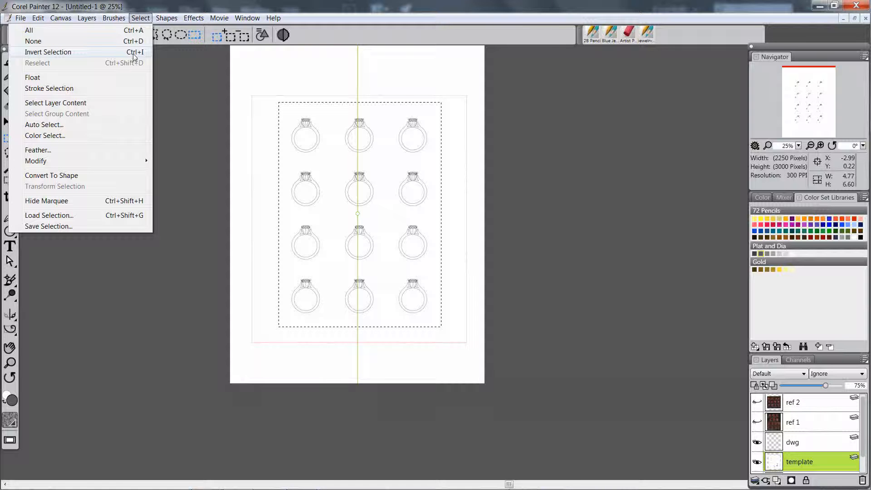
click(108, 56)
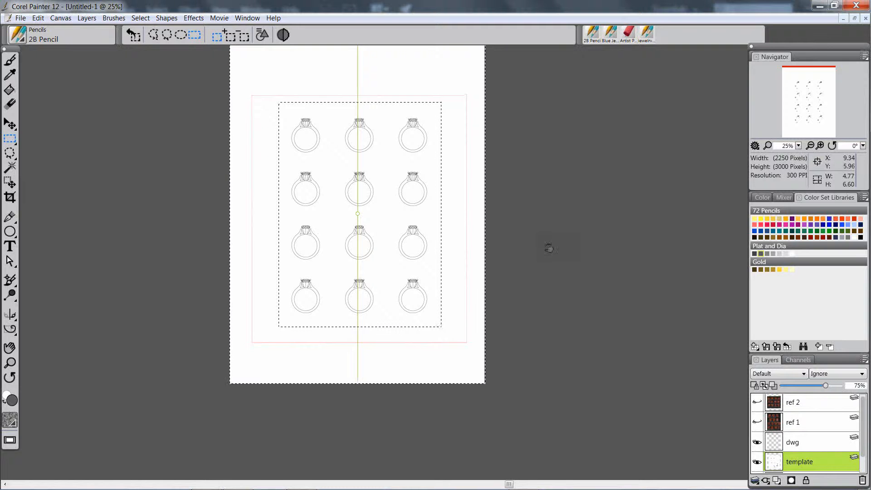
drag(549, 248, 520, 305)
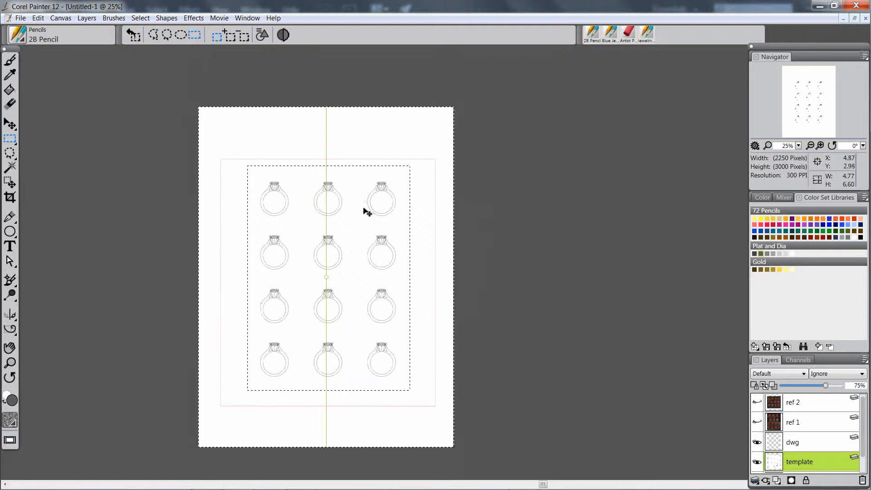
key(ctrl+d)
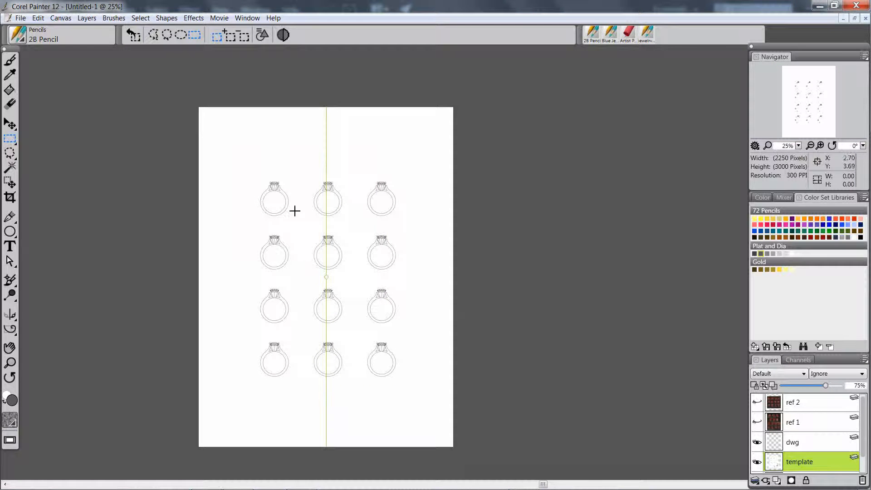
Move the template layer down and sideways so the top row's middle ring is roughly centred on the mirror line
ctrl+click(345, 295)
ctrl+click(344, 295)
ctrl+click(345, 295)
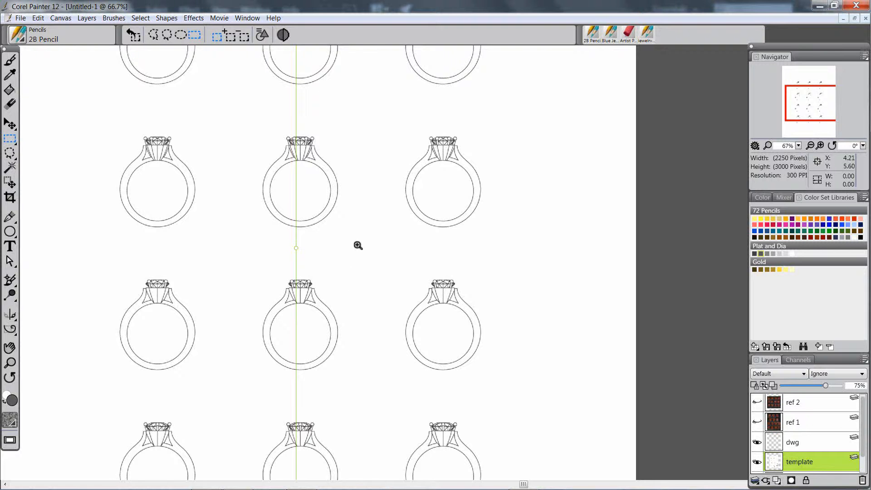
ctrl+click(341, 228)
drag(365, 197, 346, 316)
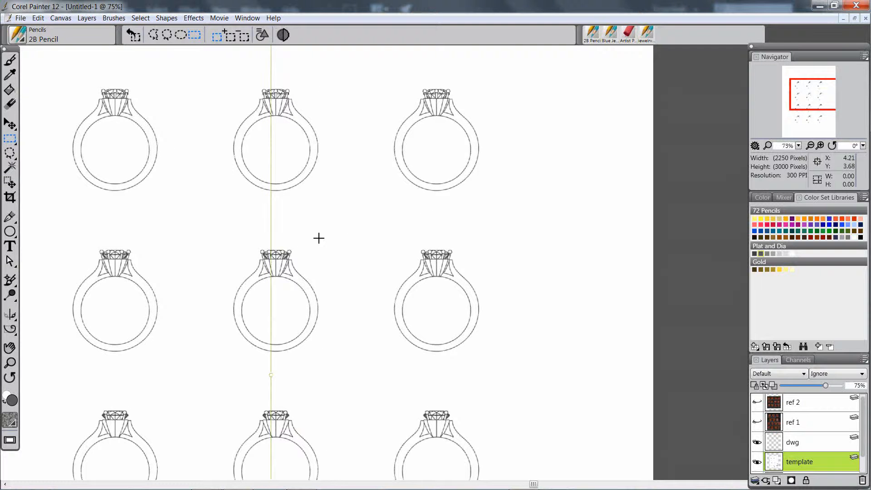
ctrl+click(331, 215)
ctrl+click(326, 216)
ctrl+click(327, 216)
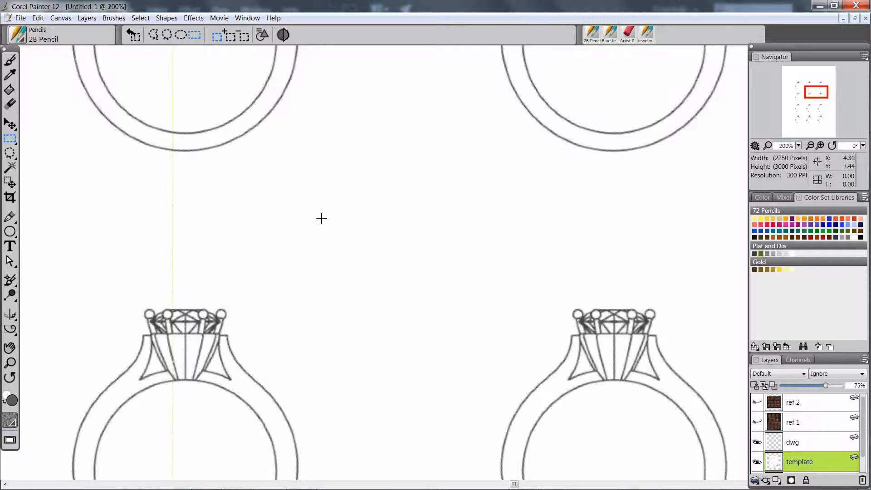
key(f)
drag(259, 193, 270, 476)
drag(302, 322, 332, 395)
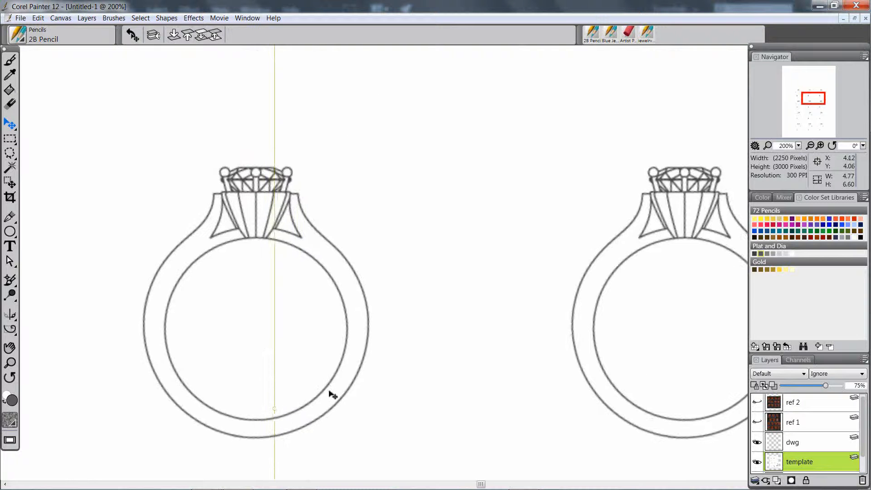
drag(358, 317, 368, 471)
drag(364, 375, 362, 179)
drag(347, 252, 346, 338)
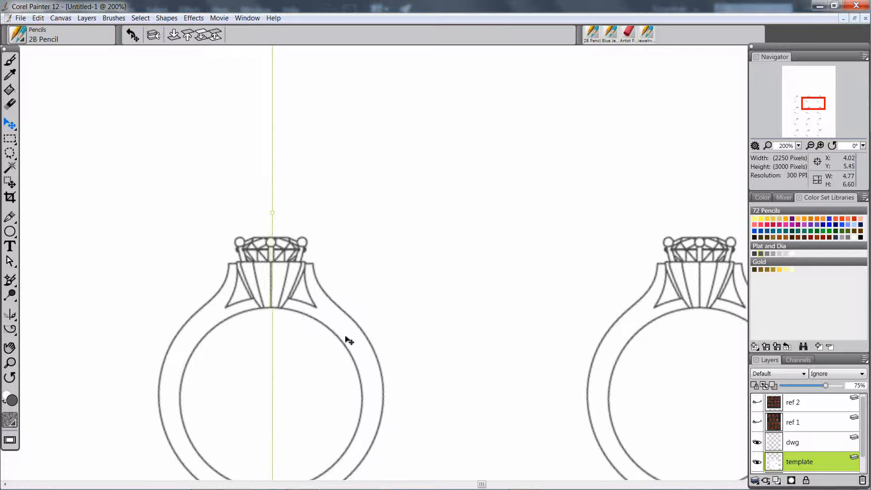
Fine-tune the template layer's position so the middle ring's centre prong lies exactly on the mirror line
scroll(286, 282, up, 3)
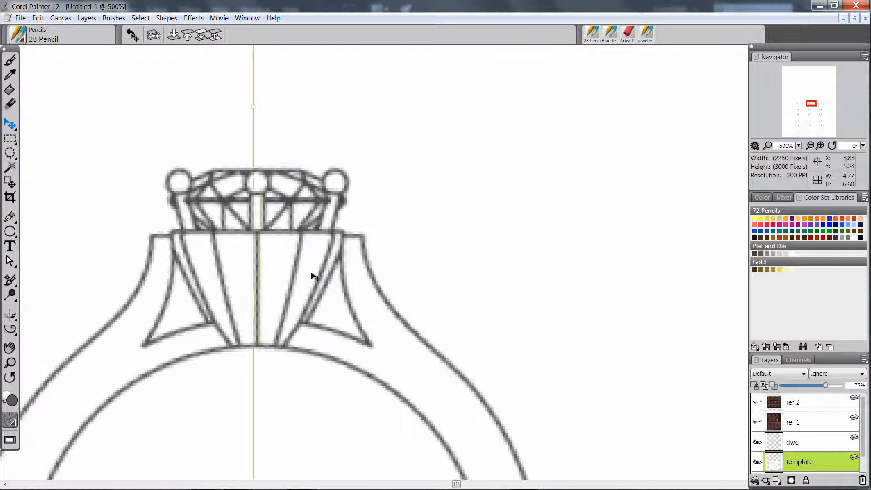
drag(314, 276, 306, 272)
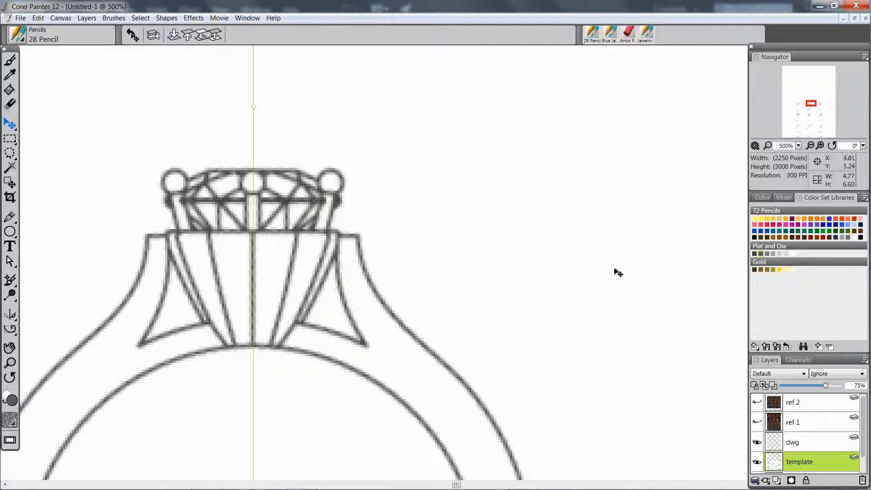
click(799, 146)
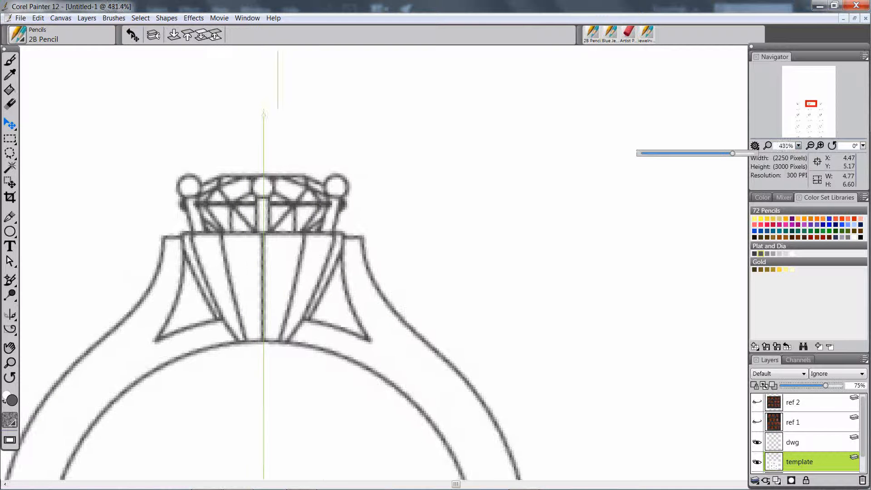
drag(746, 153, 722, 153)
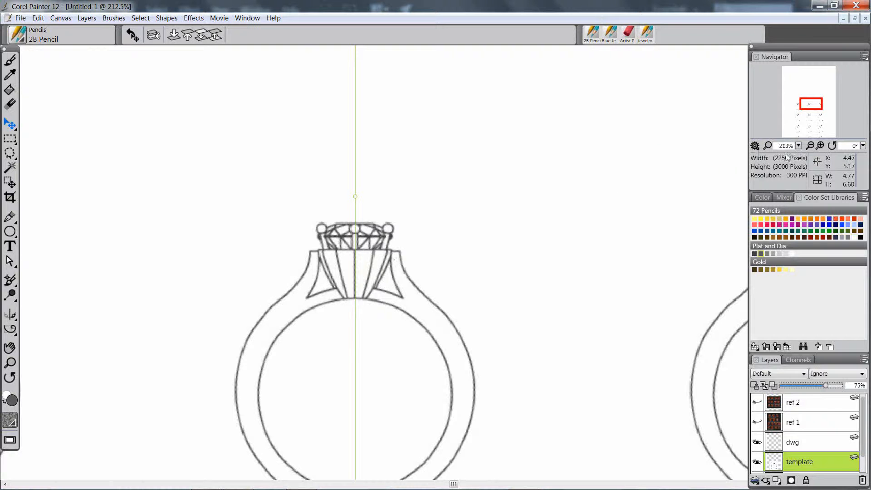
mouse_move(396, 260)
mouse_down()
mouse_move(407, 258)
mouse_move(395, 263)
mouse_up()
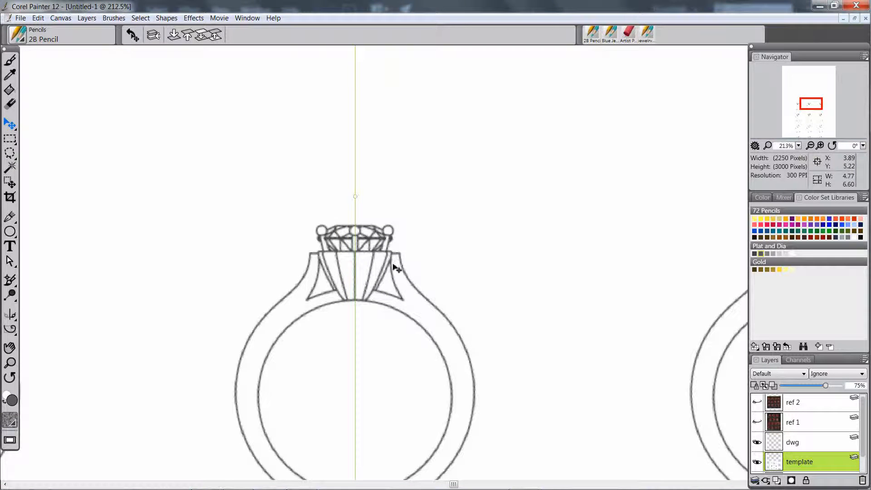
scroll(367, 250, up, 2)
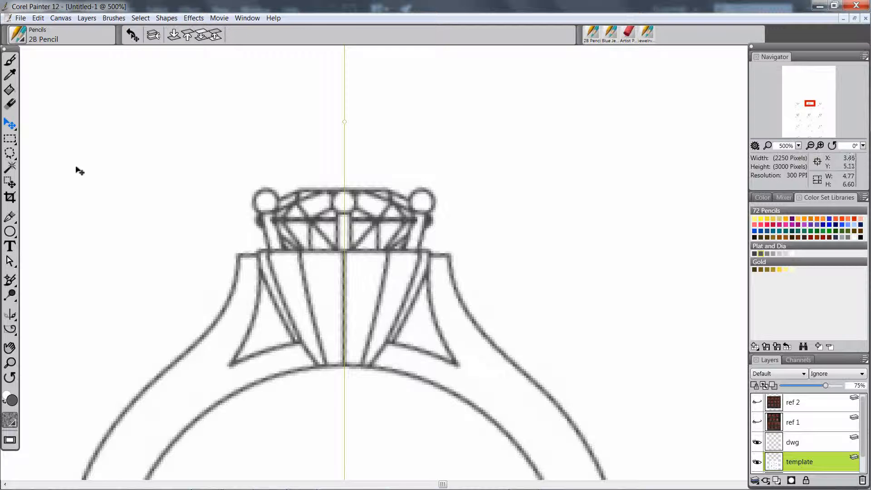
Try a 2B Pencil dot on the middle ring's left prong tip to check the mirroring, and undo it
click(10, 60)
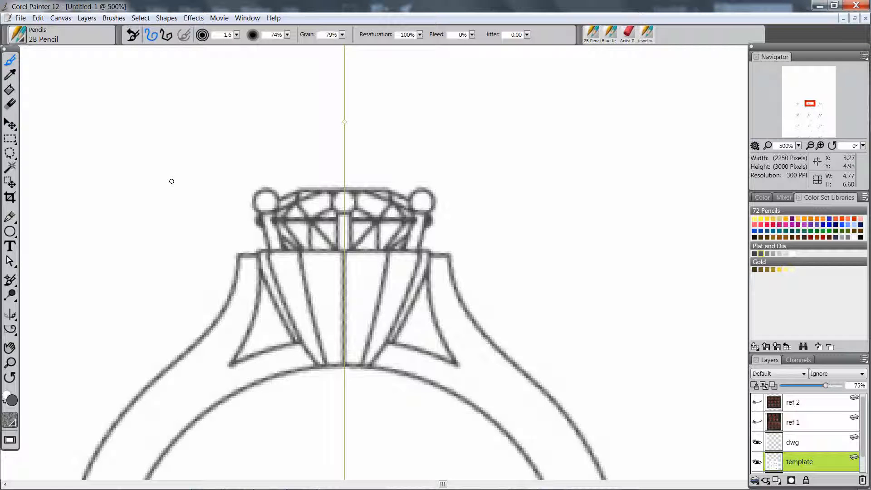
click(267, 201)
click(266, 202)
key(ctrl+z)
Nudge the template layer slightly sideways and test the mirror alignment with pencil dots on the outer prong tips
key(f)
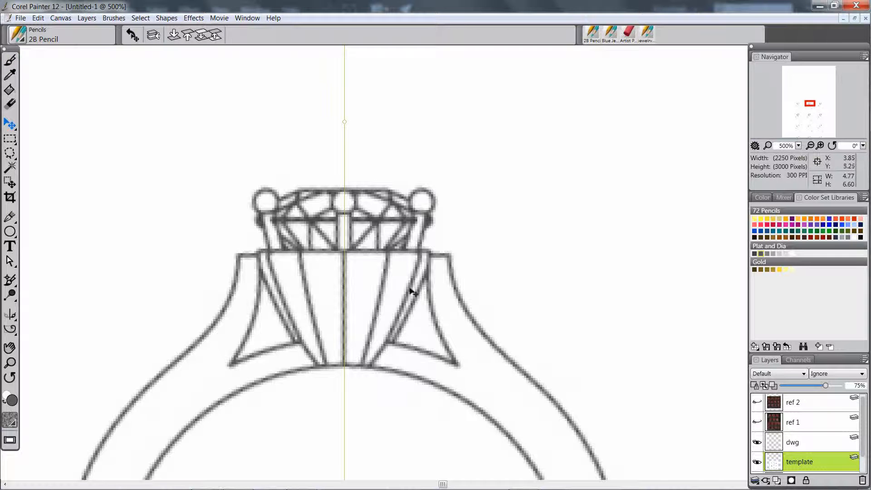
drag(410, 288, 412, 289)
click(9, 61)
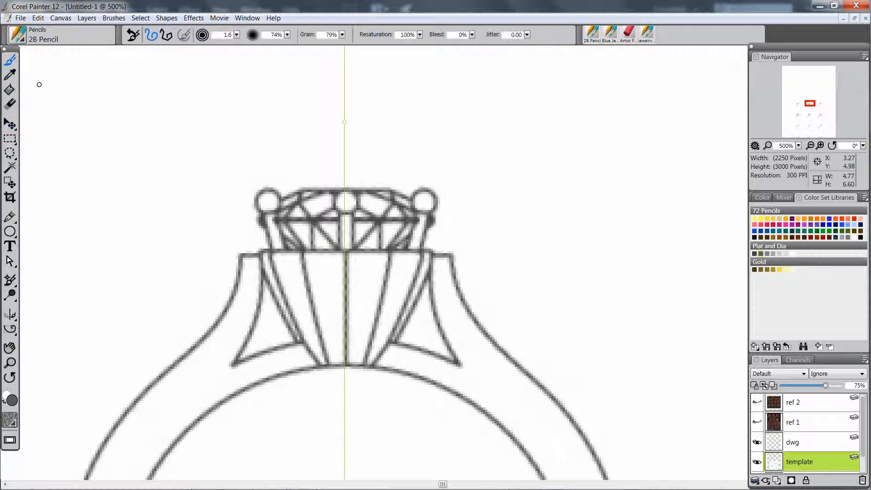
click(268, 200)
click(425, 200)
drag(798, 145, 728, 153)
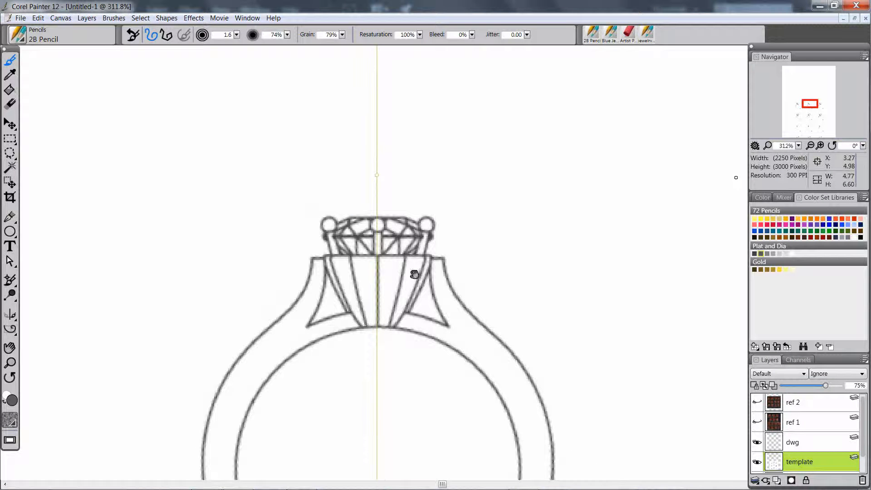
drag(406, 286, 415, 257)
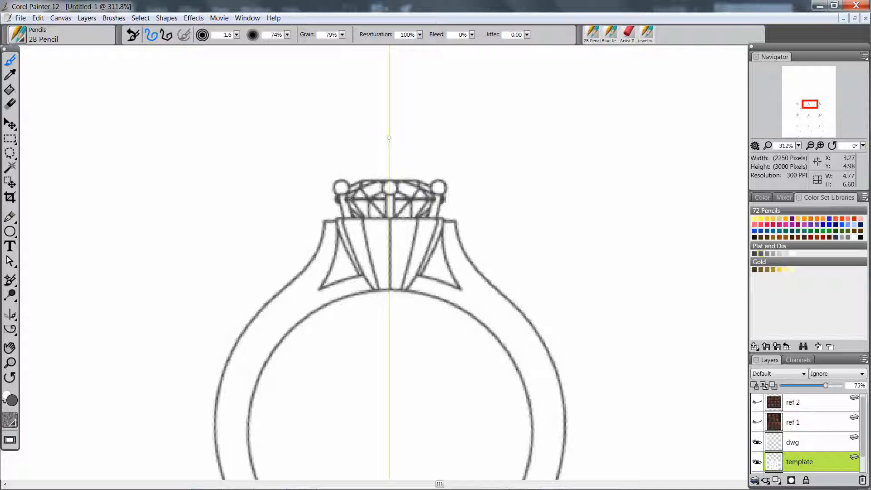
Show the ref 1 layer and make a rectangular selection of about 1.83 by 1.85 inches around the top row's rightmost setting
click(758, 423)
ctrl+alt+click(465, 332)
ctrl+alt+click(465, 336)
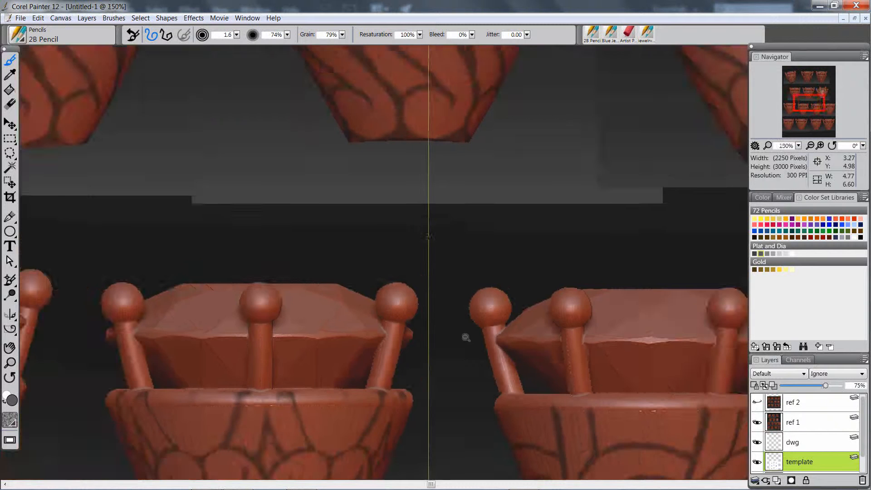
ctrl+alt+click(466, 337)
ctrl+alt+click(467, 338)
ctrl+alt+click(474, 331)
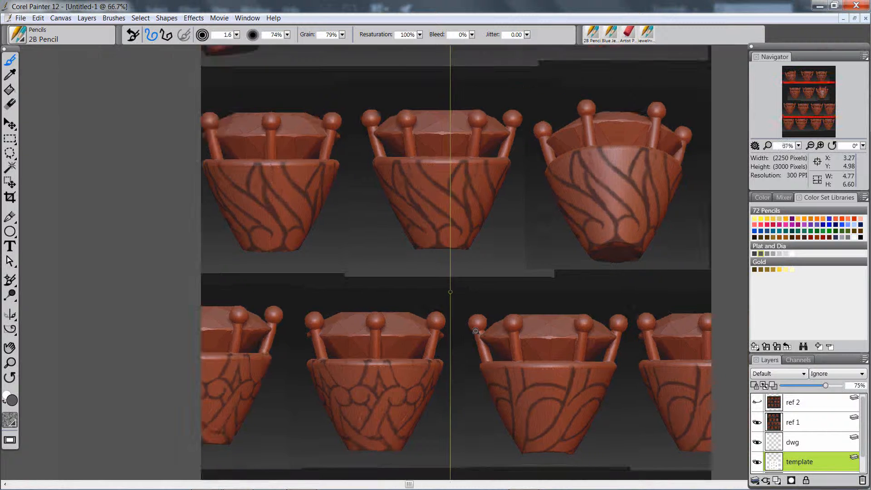
ctrl+alt+click(476, 330)
ctrl+alt+click(477, 330)
ctrl+click(517, 205)
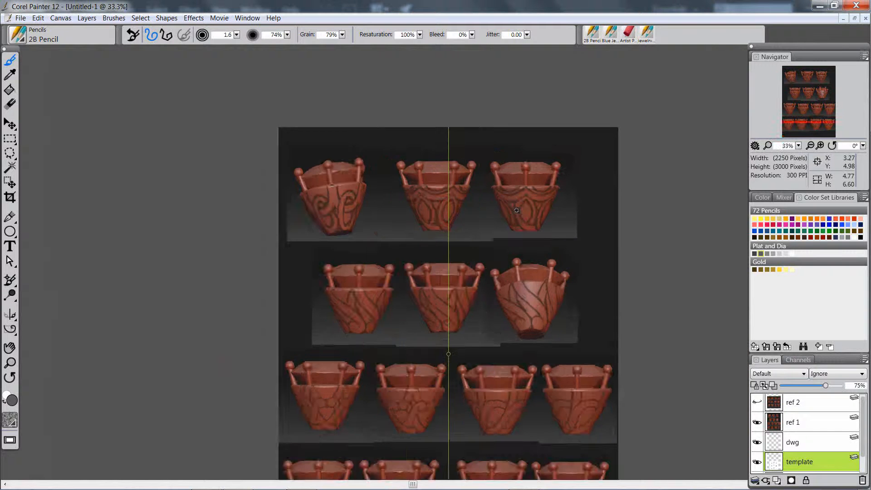
ctrl+click(516, 210)
ctrl+click(516, 210)
drag(503, 194, 377, 236)
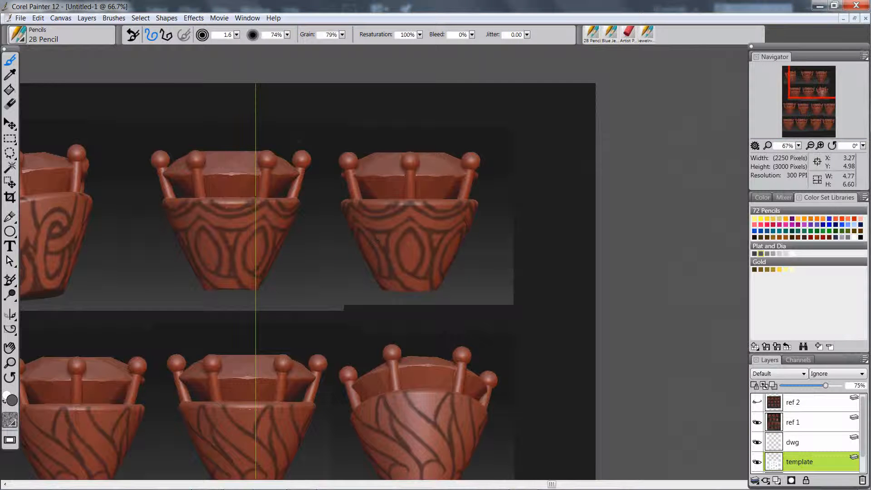
key(r)
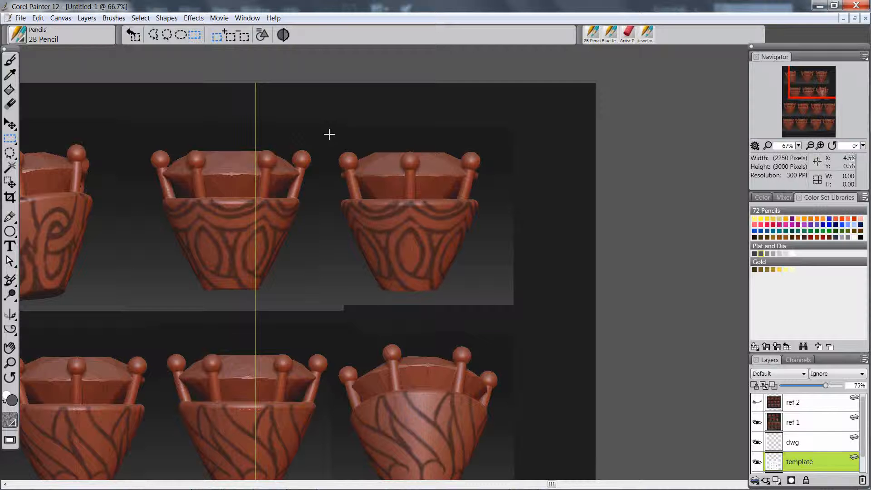
drag(332, 131, 495, 303)
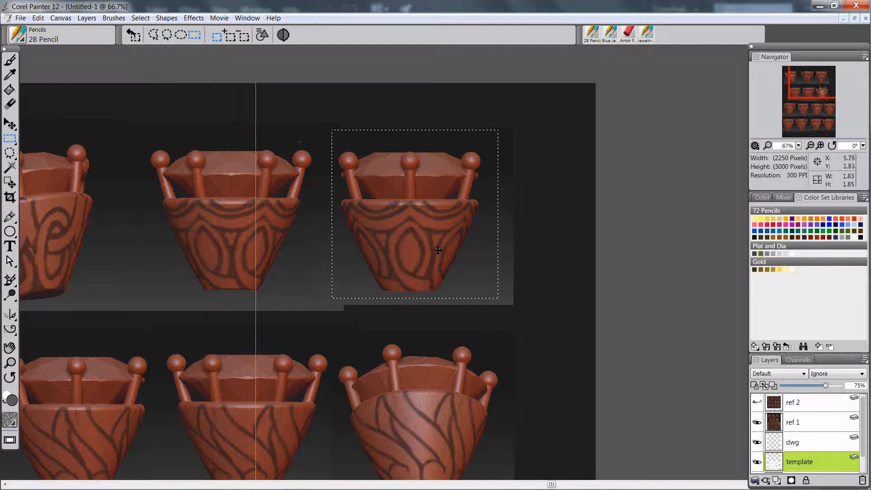
Make ref 1 the active layer instead of template, to copy the selected setting from it
key(ctrl+c)
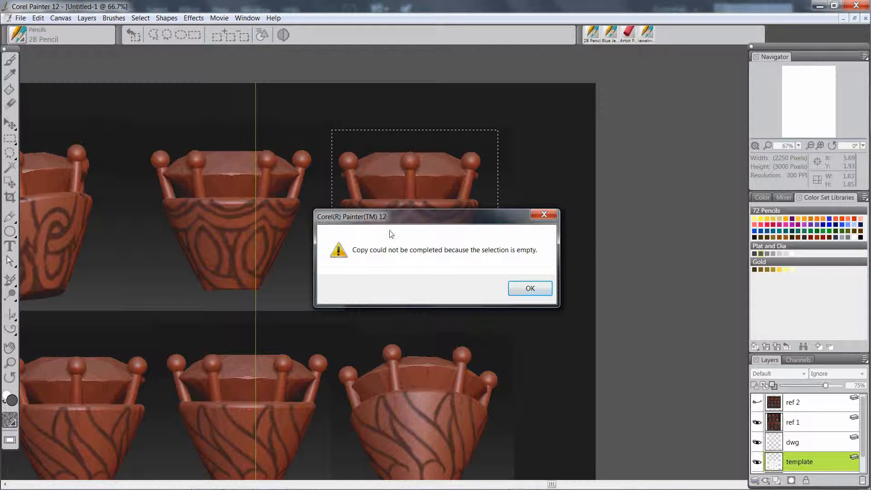
click(531, 289)
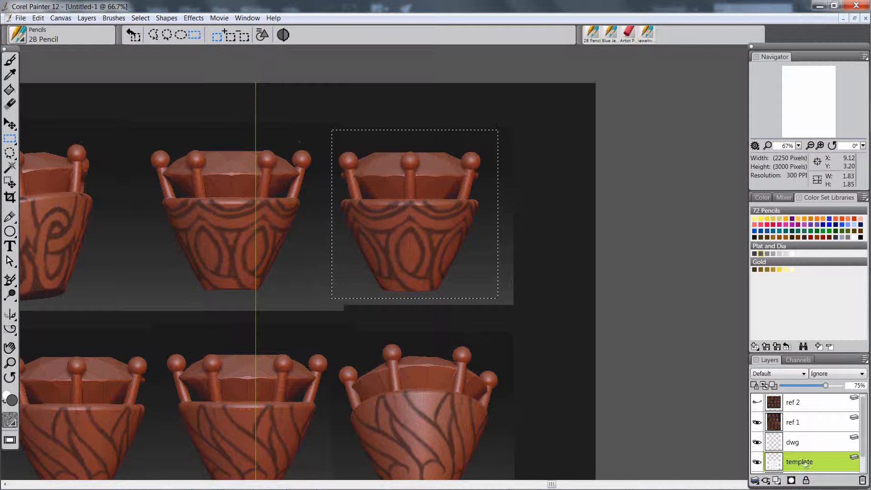
click(814, 442)
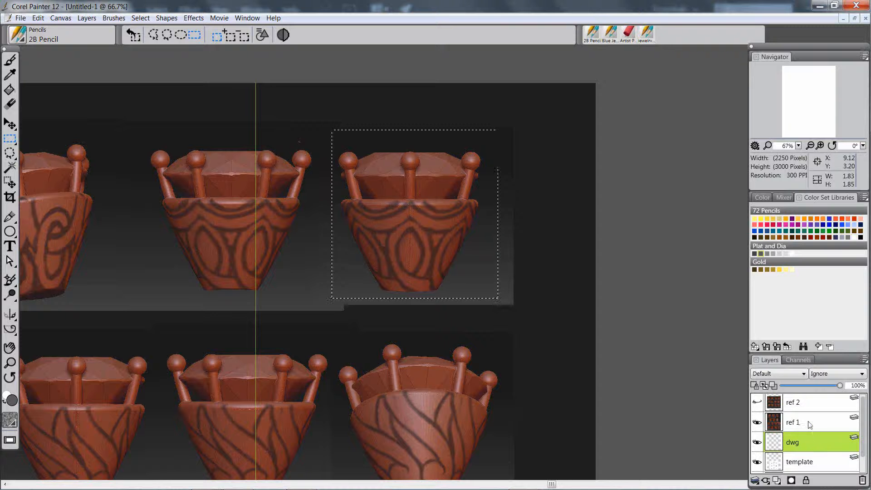
click(811, 423)
click(812, 407)
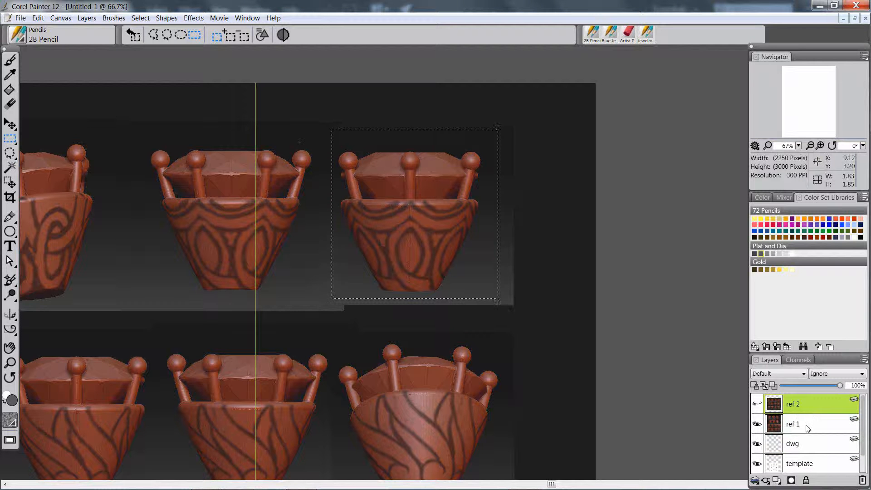
click(809, 426)
click(804, 445)
click(810, 464)
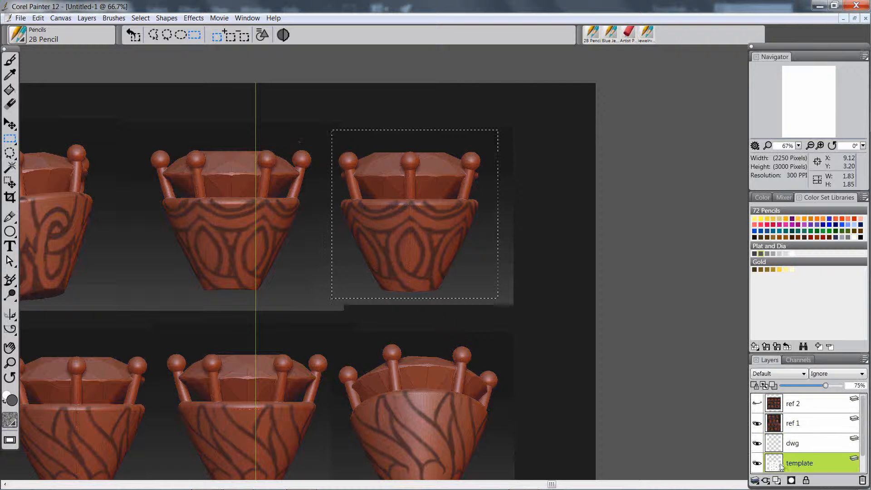
click(810, 443)
click(811, 427)
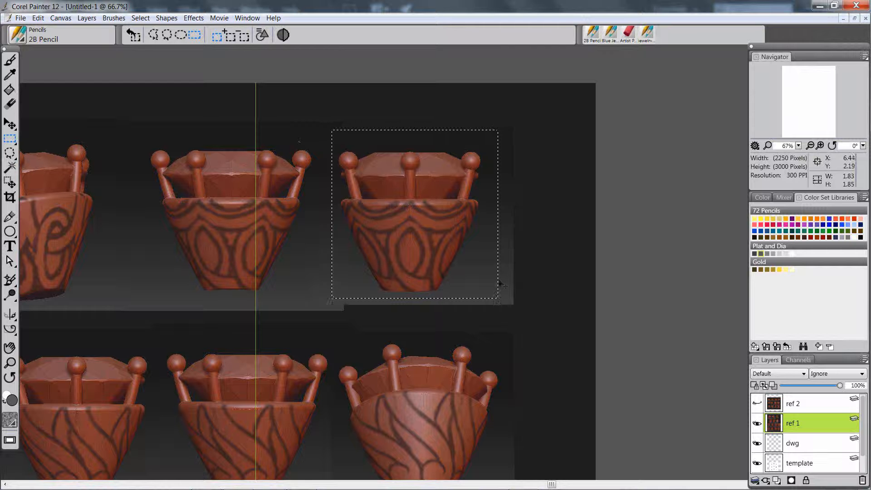
With the ref 1 layer hidden, paste the copied setting in place and move it beside the top row's middle ring
click(758, 423)
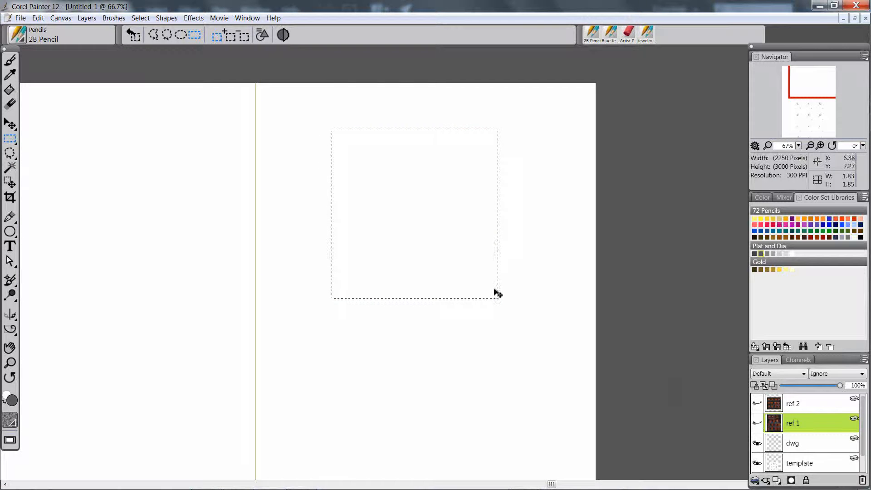
key(ctrl+v)
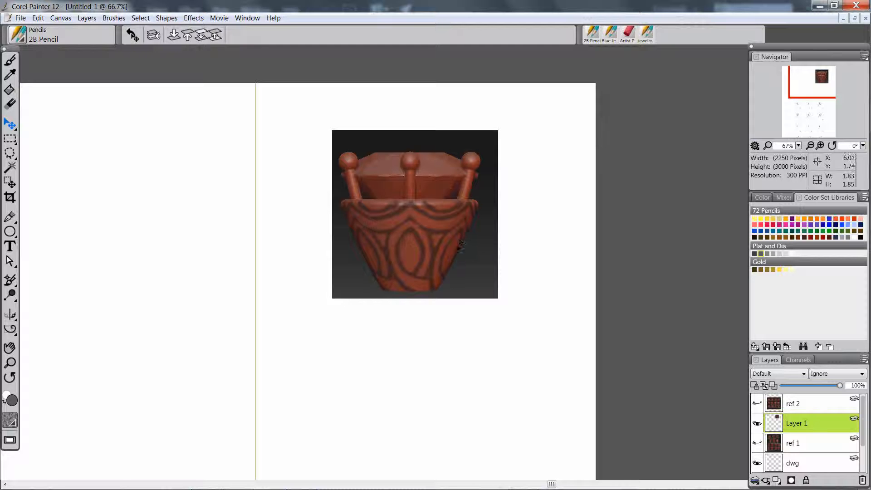
drag(461, 245, 354, 363)
scroll(429, 345, down, 2)
scroll(347, 360, up, 1)
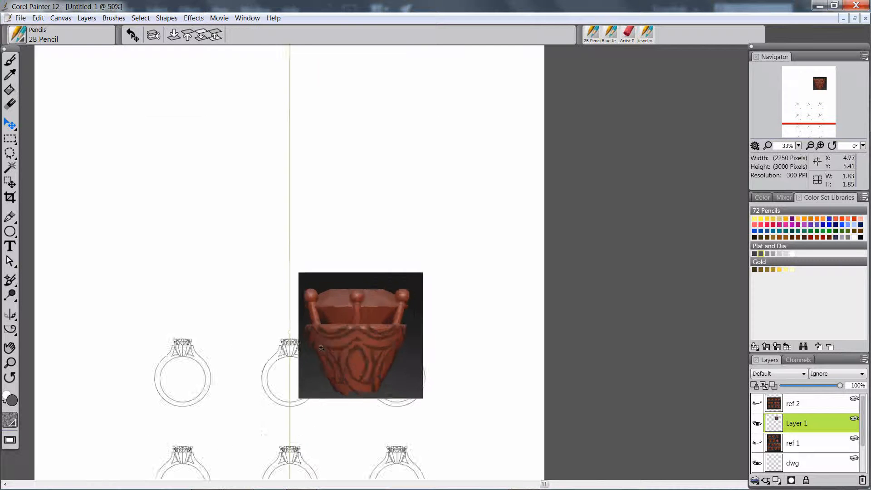
scroll(322, 348, up, 3)
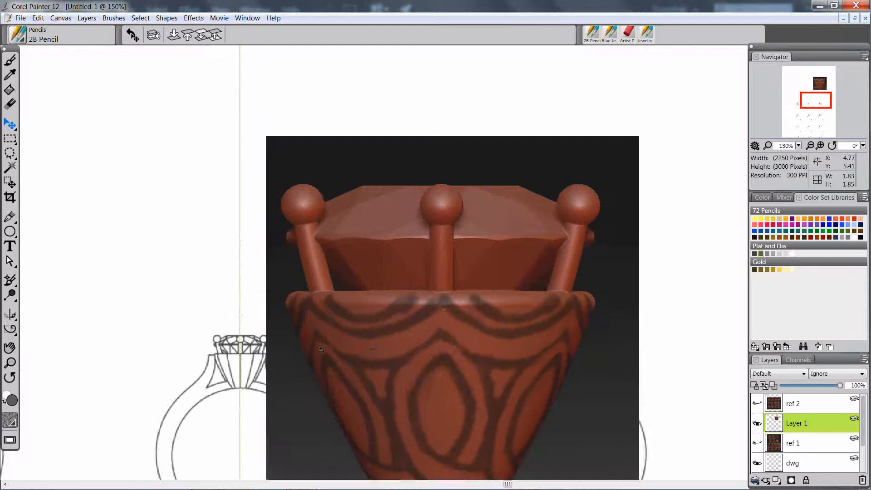
drag(373, 345, 365, 277)
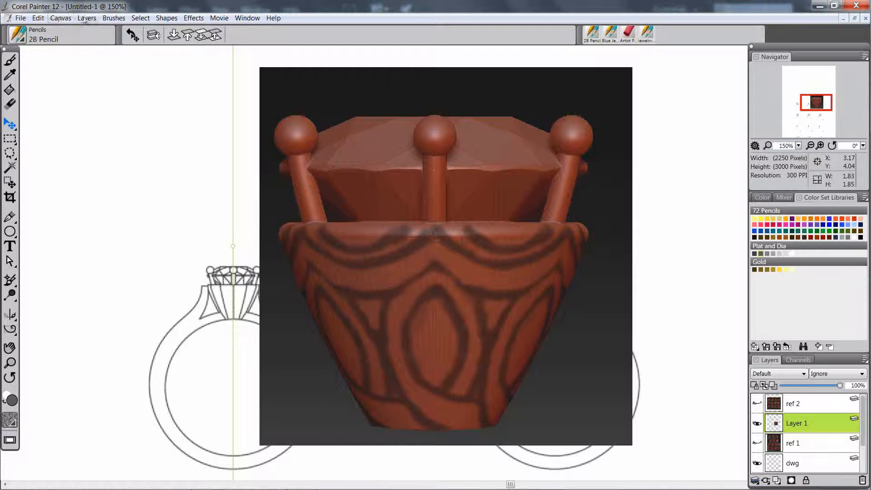
click(39, 20)
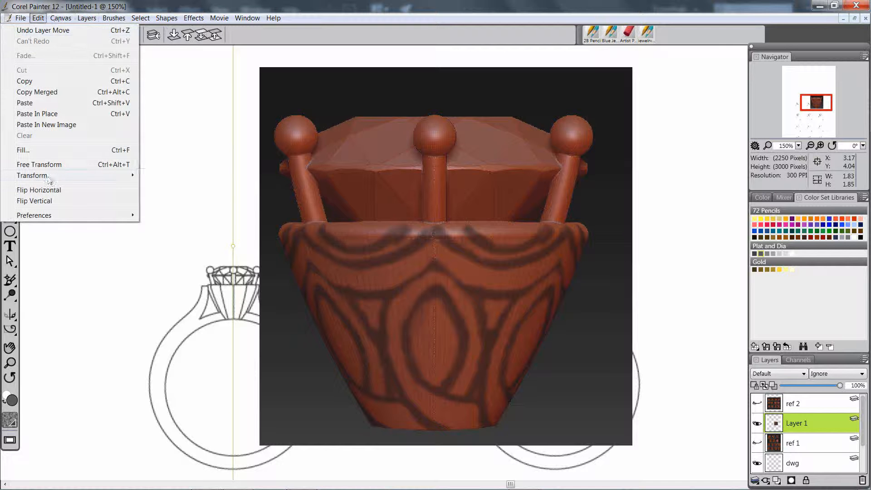
mouse_move(48, 177)
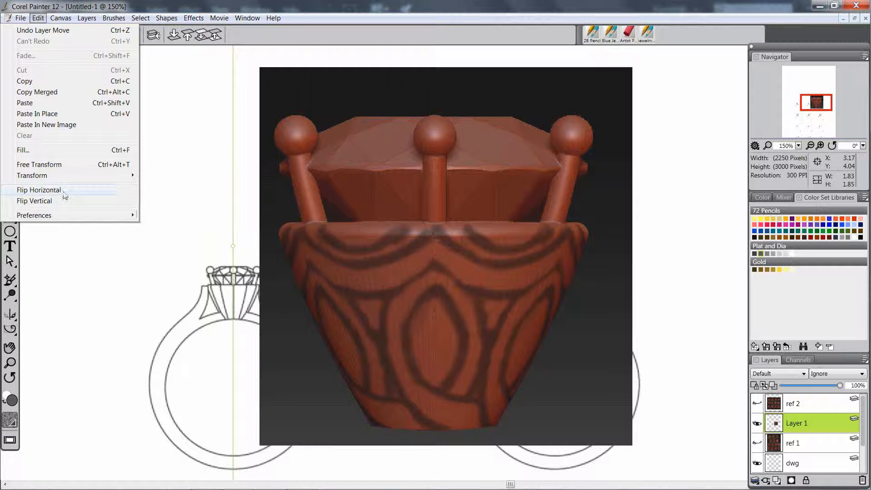
click(74, 164)
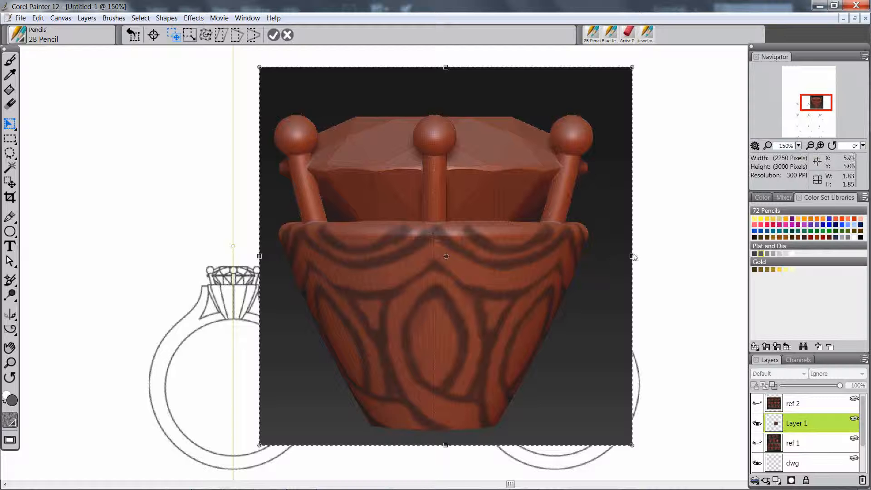
drag(631, 256, 530, 253)
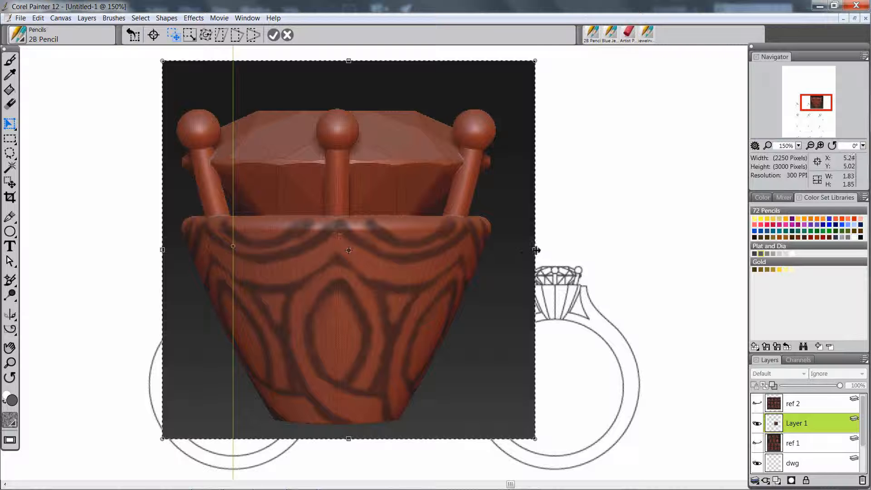
drag(535, 250, 380, 258)
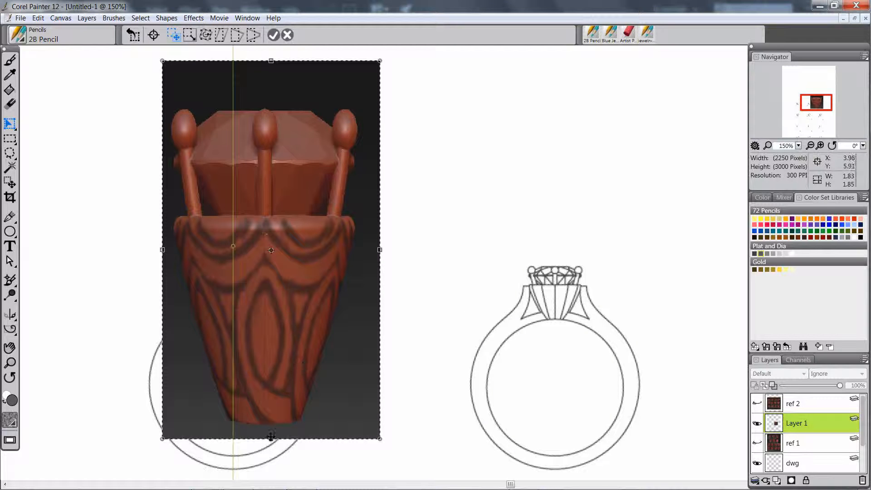
drag(271, 439, 271, 471)
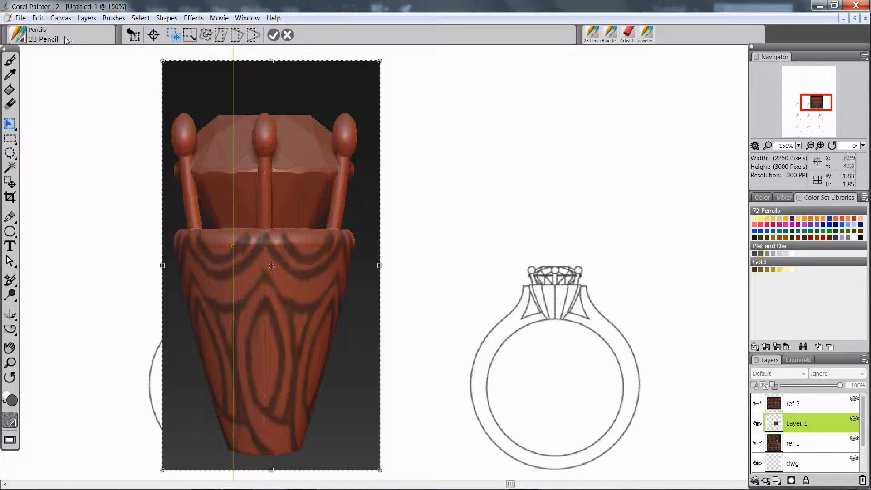
click(39, 18)
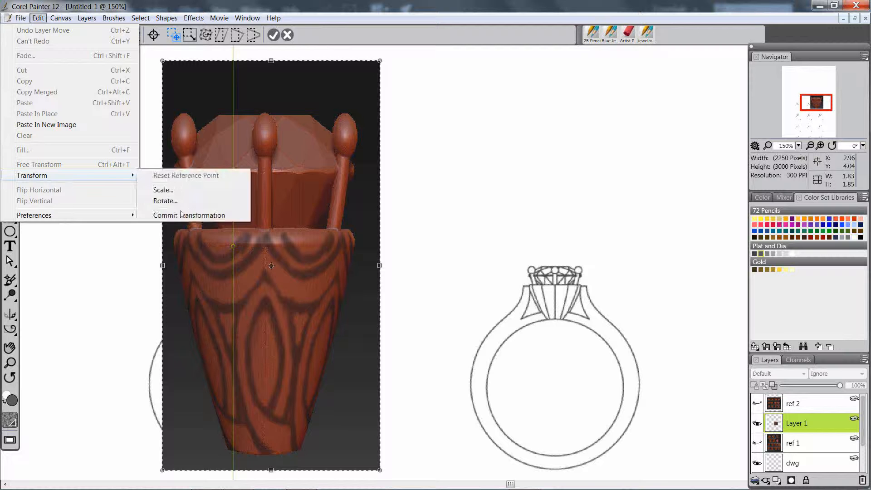
click(181, 214)
key(ctrl+z)
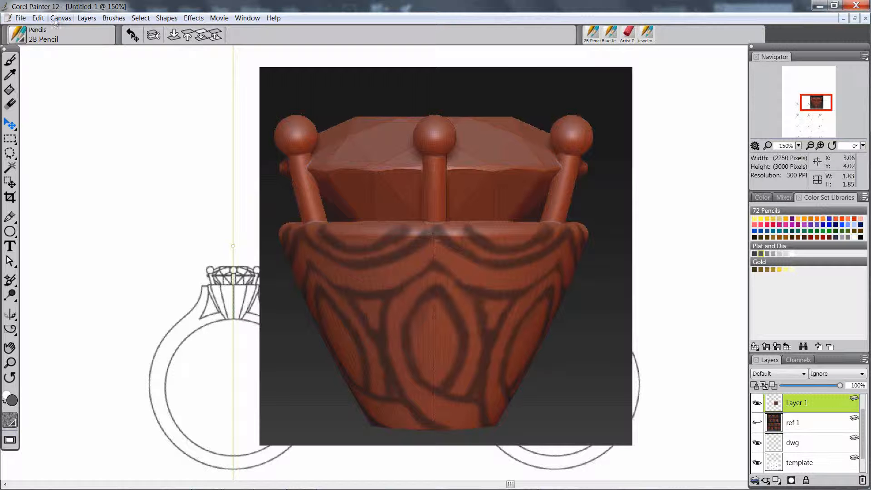
Scale the pasted setting image down proportionally to about 0.51 by 0.52 inches with Free Transform and commit the transformation
click(38, 18)
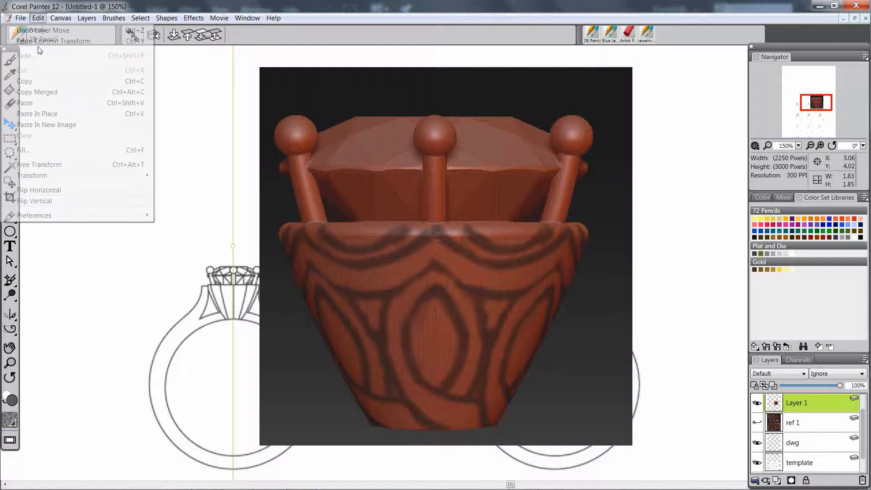
click(78, 166)
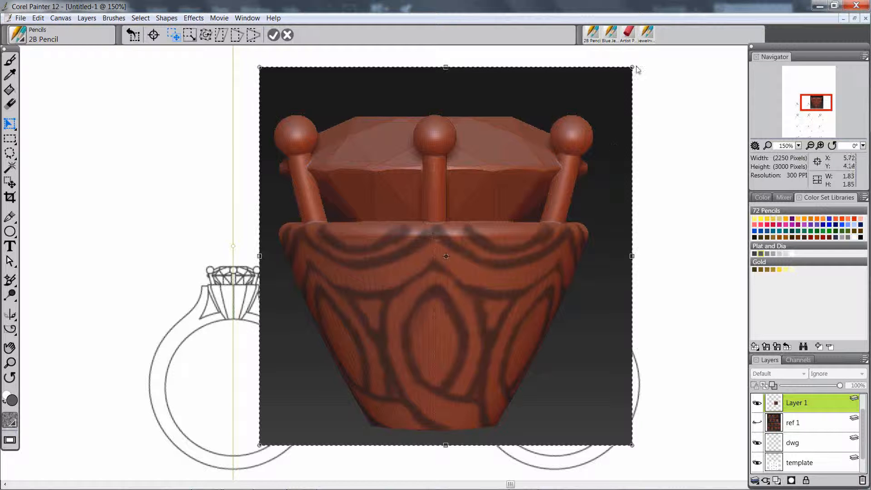
mouse_move(633, 68)
mouse_down()
mouse_move(545, 122)
mouse_move(431, 228)
mouse_move(358, 338)
mouse_up()
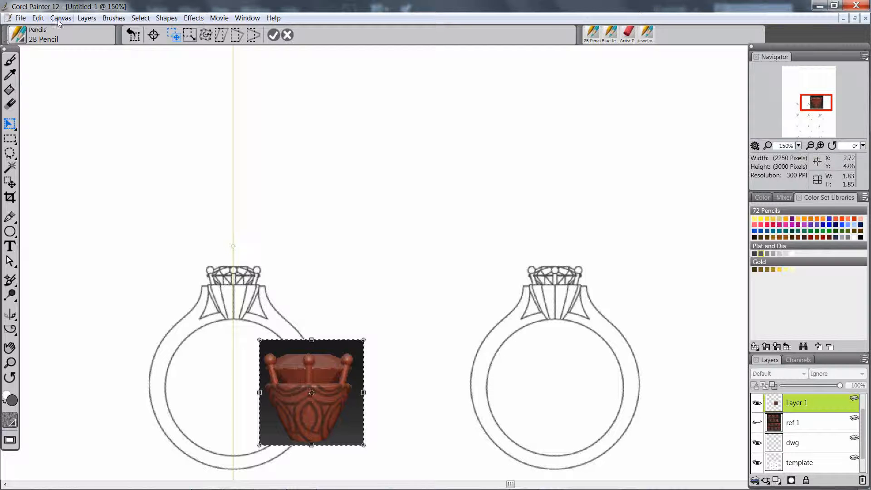
click(39, 18)
mouse_move(58, 176)
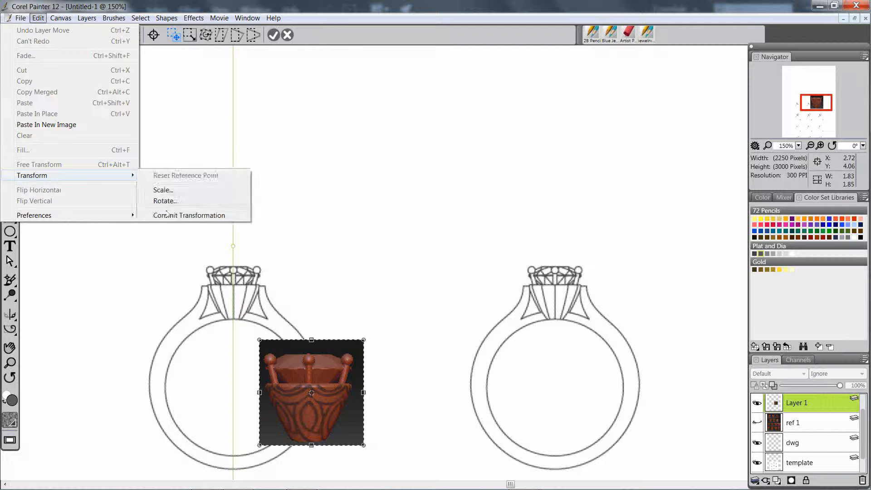
click(168, 214)
Move the scaled setting image to just above and beside the top row's middle ring head
drag(309, 377, 322, 213)
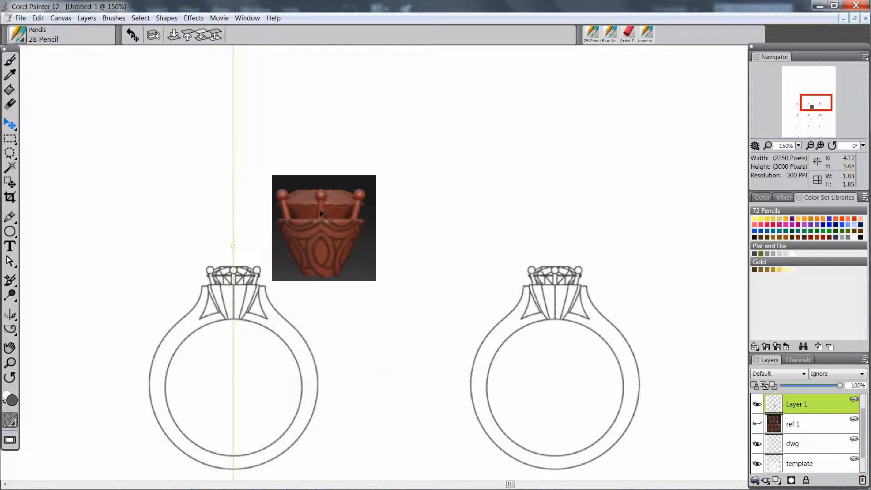
drag(342, 354, 504, 306)
ctrl+click(391, 263)
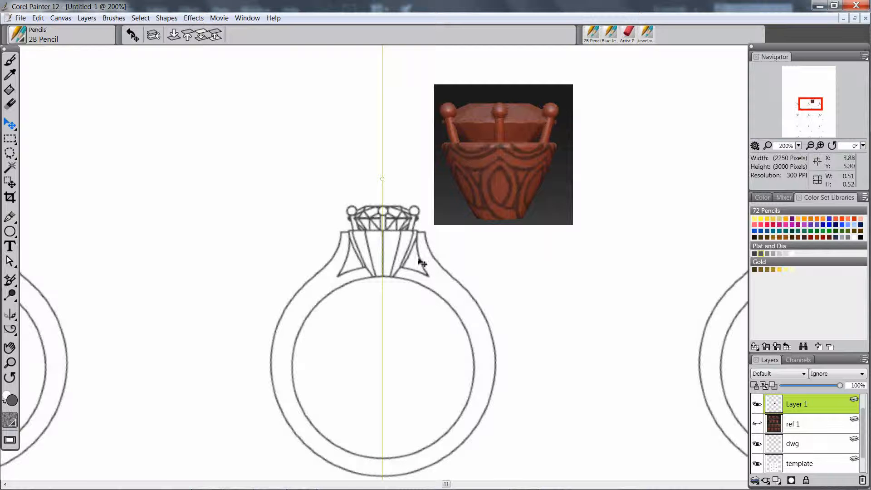
Set the 2B Pencil brush to 59% opacity and 20% grain
click(10, 61)
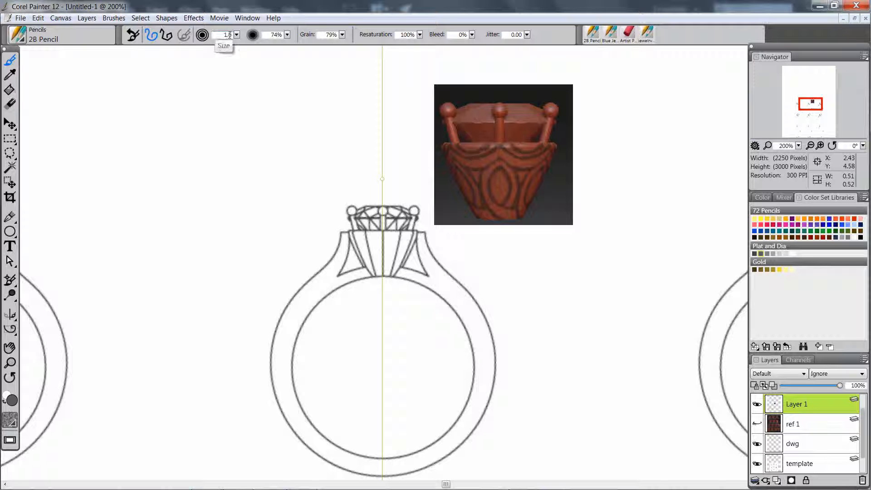
drag(287, 35, 258, 59)
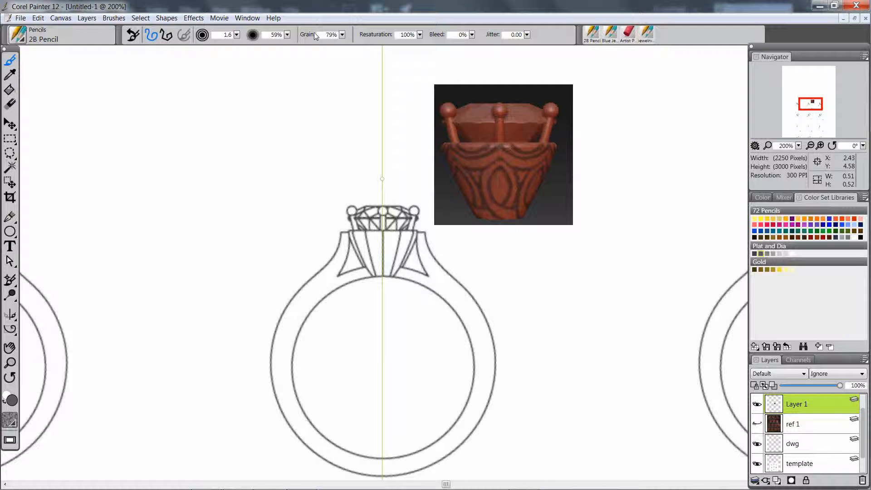
click(342, 34)
drag(276, 42, 209, 43)
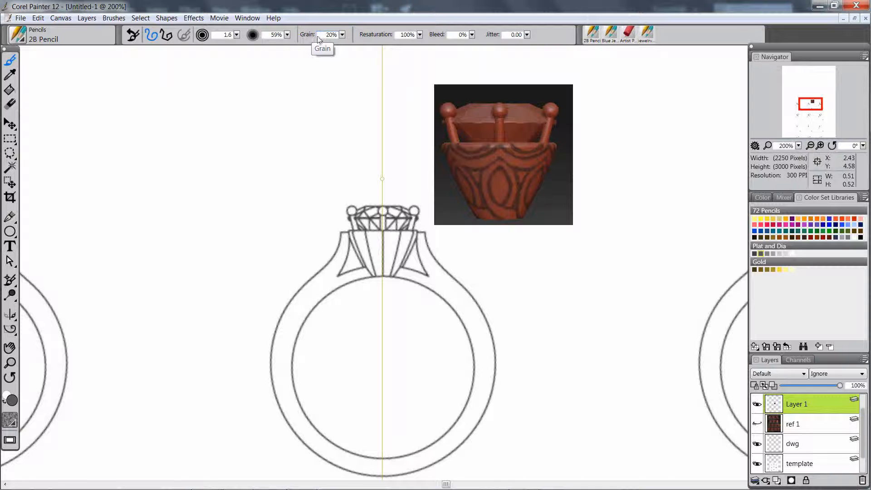
click(23, 41)
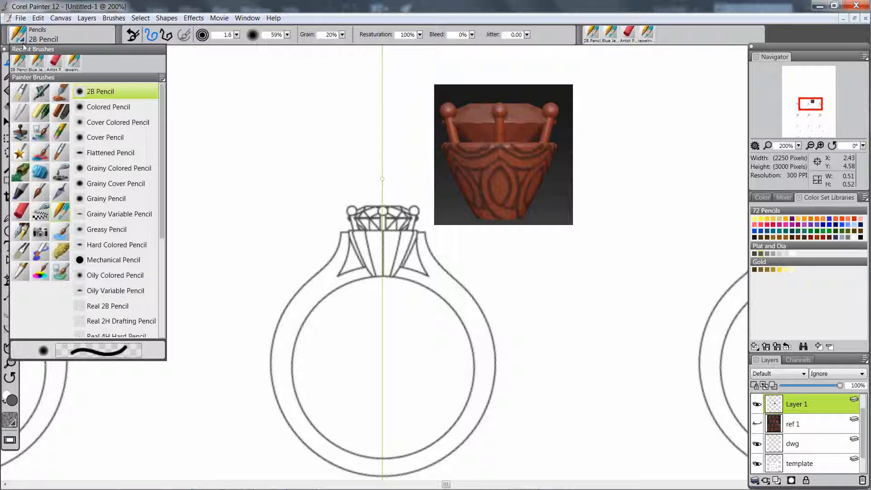
click(39, 196)
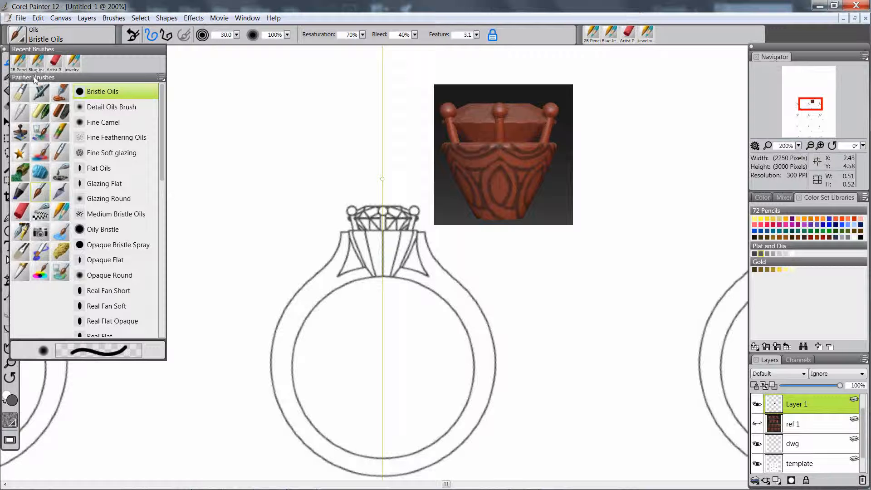
click(21, 64)
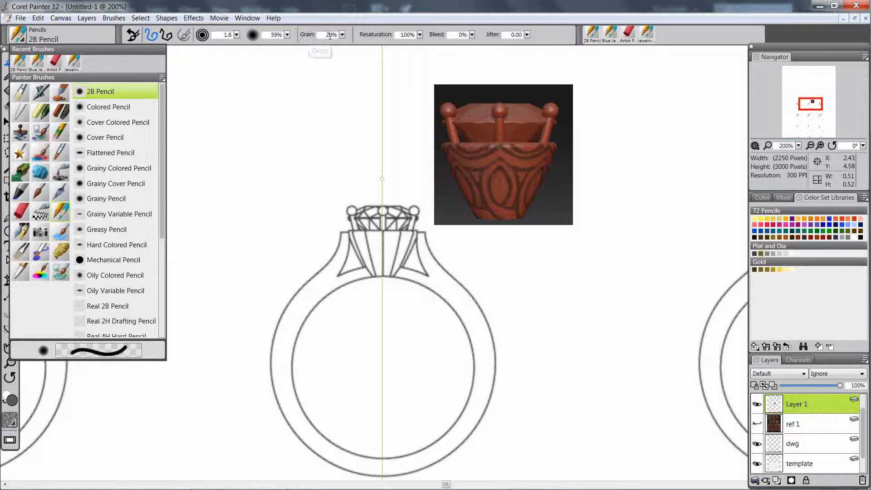
click(83, 39)
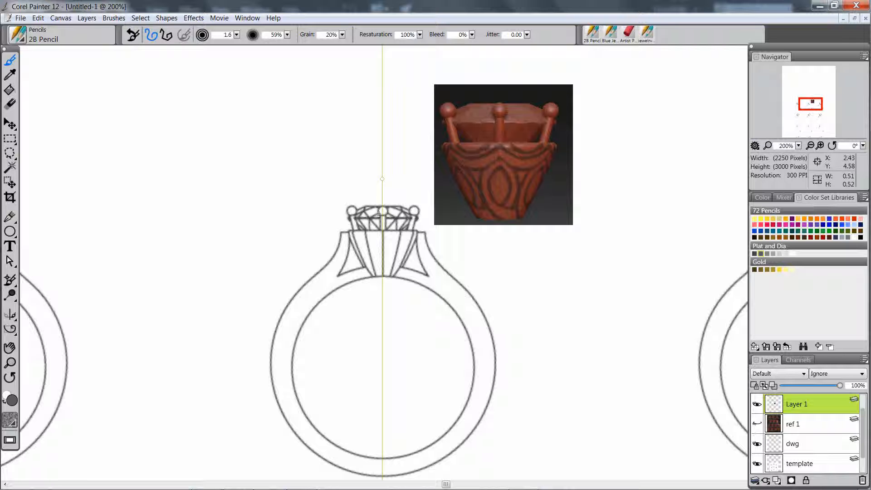
Sketch mirrored rounded openings between the prongs under the middle ring's stone and extend the outer prongs downward
mouse_move(378, 212)
mouse_down()
mouse_move(386, 233)
mouse_move(368, 237)
mouse_move(404, 238)
mouse_move(359, 234)
mouse_move(355, 227)
mouse_move(410, 227)
mouse_up()
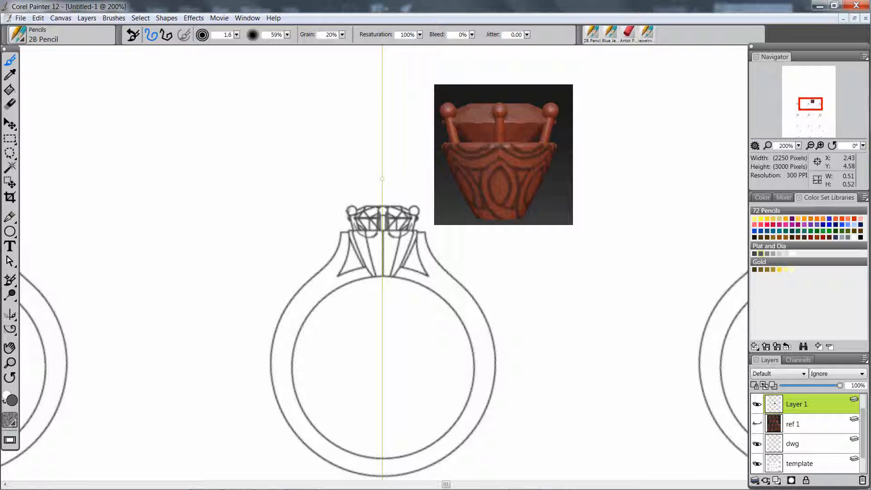
mouse_move(348, 225)
mouse_down()
mouse_move(352, 212)
mouse_move(351, 232)
mouse_up()
drag(415, 208, 418, 228)
drag(350, 225, 353, 235)
drag(414, 232, 416, 239)
Paint out the template lines over the centre prong and below the outer prongs in white, and redraw the outer prong edges in dark grey
key(shift+s)
drag(381, 212, 382, 234)
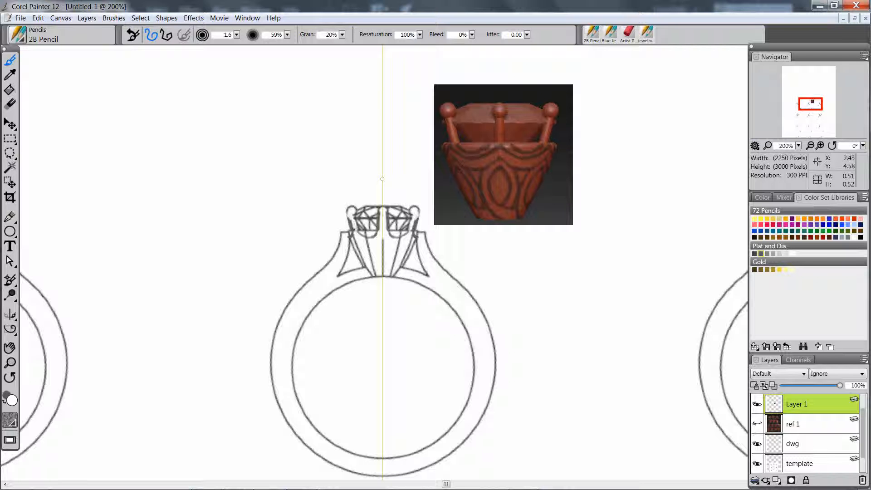
drag(352, 221, 353, 235)
key(shift+x)
drag(351, 210, 350, 218)
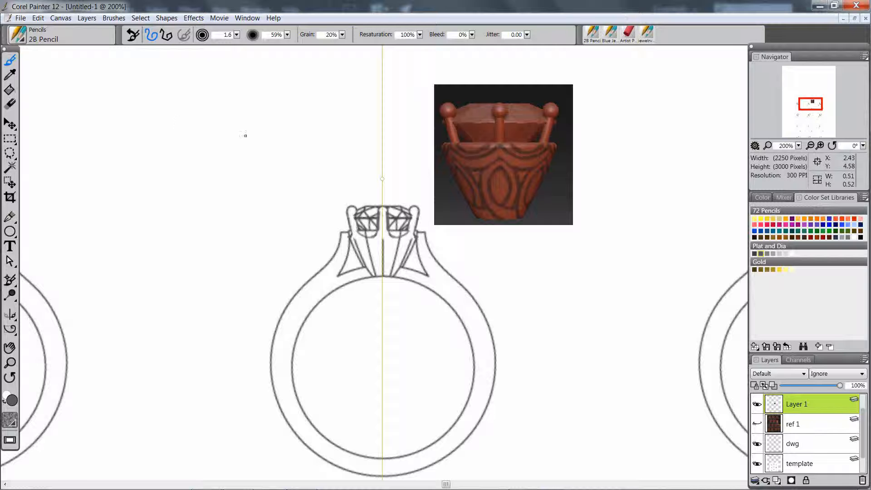
key(ctrl+b)
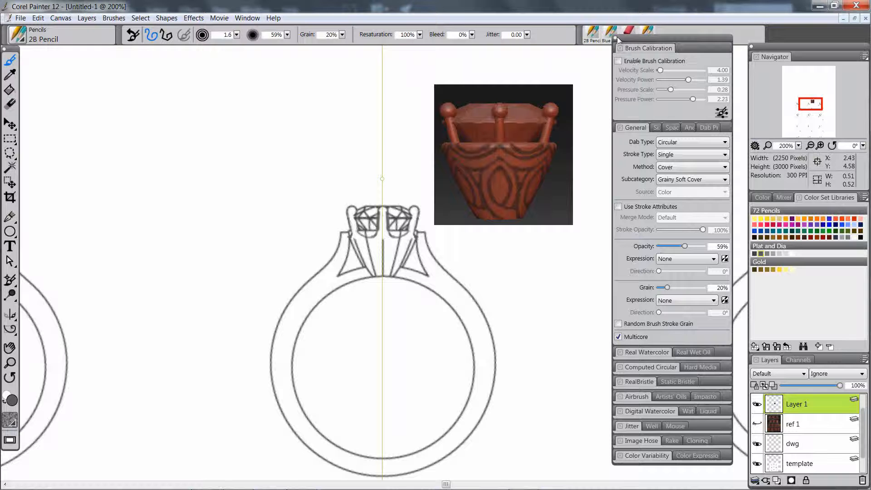
click(616, 37)
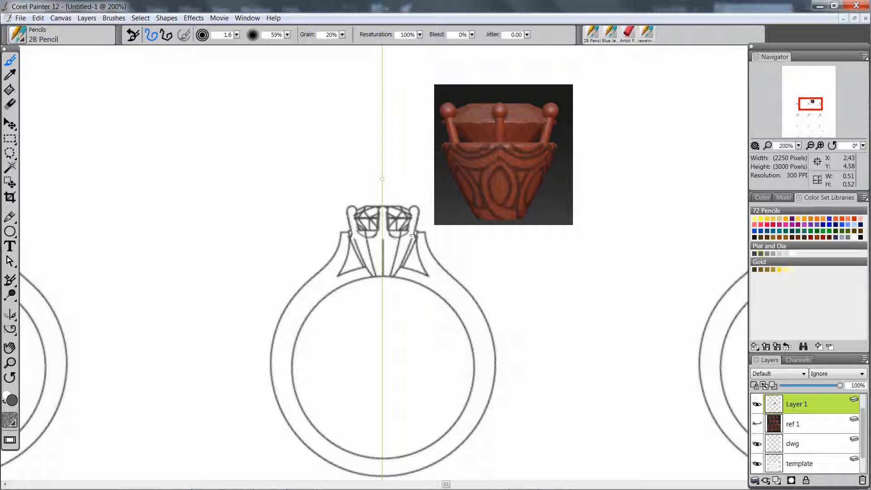
Show the rulers, move the toolbox clear of the vertical ruler, and place a horizontal guide across the middle ring's setting just below the stone
key(shift+s)
click(61, 18)
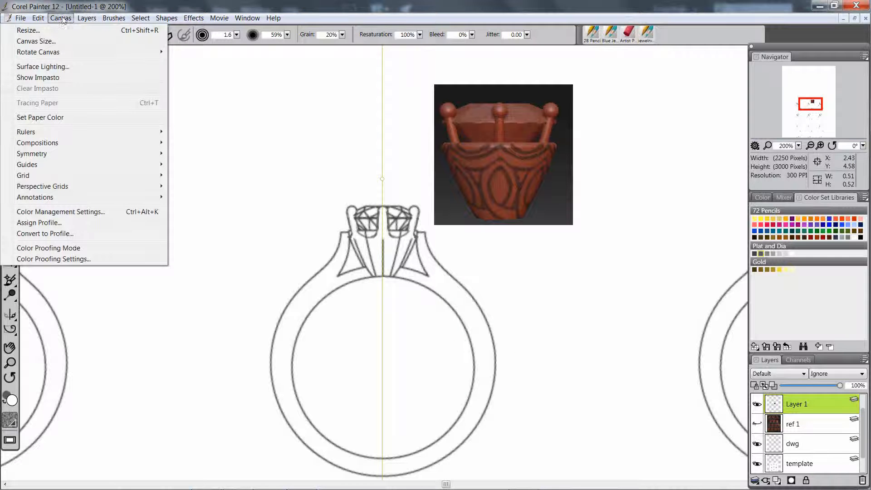
mouse_move(37, 133)
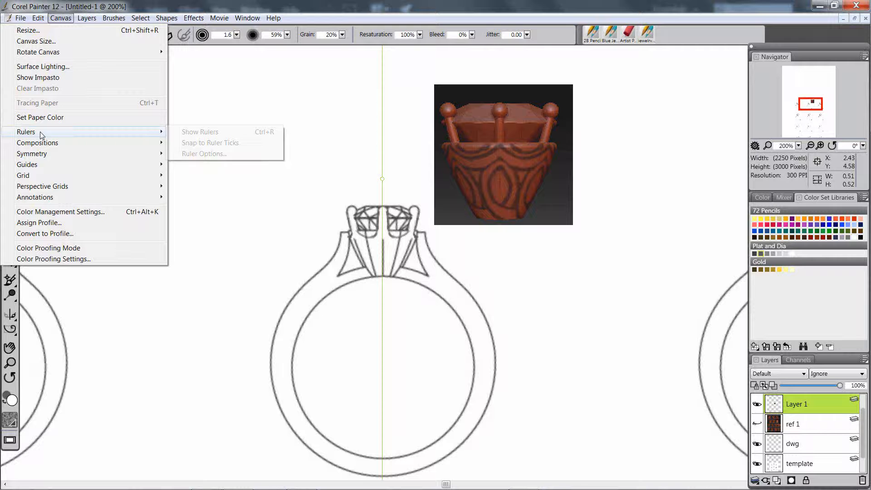
click(186, 132)
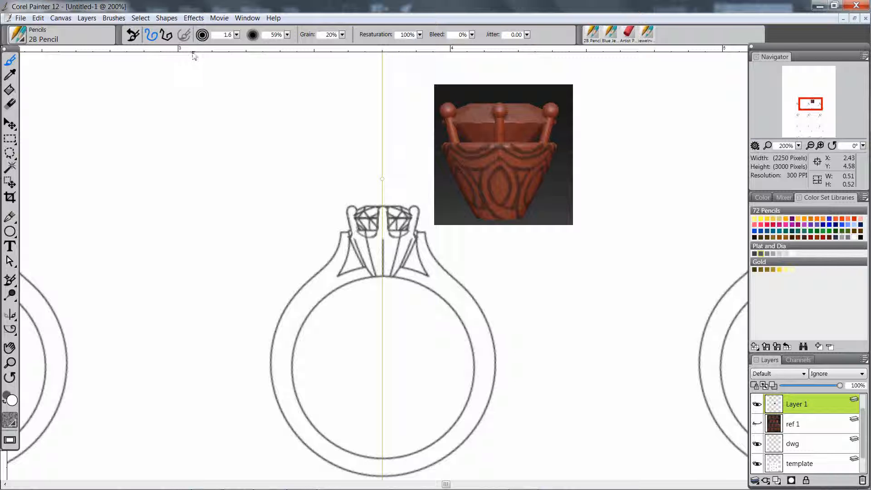
drag(14, 49, 23, 49)
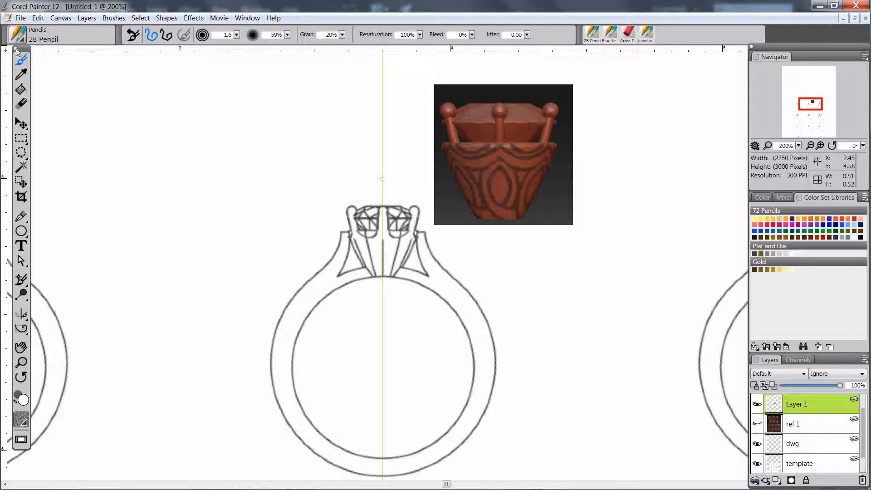
mouse_move(18, 49)
mouse_down()
mouse_move(7, 49)
mouse_move(17, 49)
mouse_up()
mouse_move(5, 84)
mouse_down()
mouse_move(22, 305)
mouse_move(26, 283)
mouse_move(4, 239)
mouse_up()
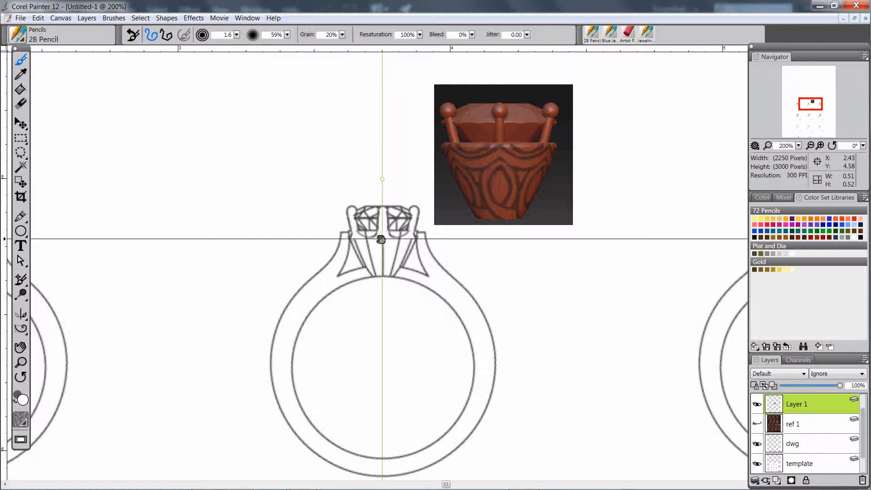
drag(381, 239, 379, 237)
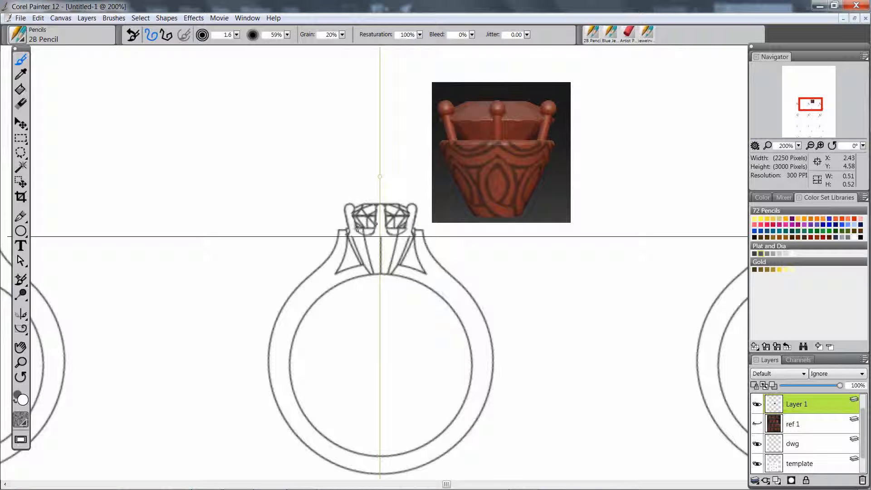
Rework the rounded bottoms of the openings between the prongs in dark grey so they follow the horizontal guide
key(shift+s)
drag(357, 232, 368, 237)
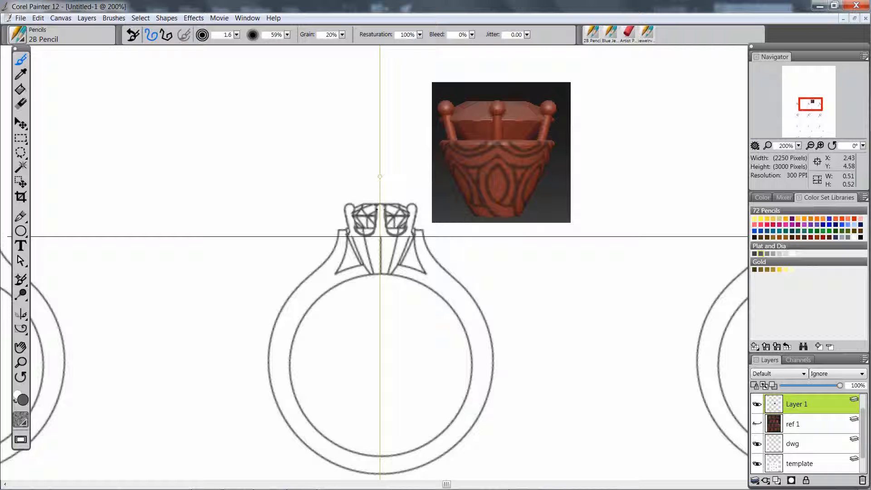
key(shift+s)
key(shift+x)
Sketch the reference's looping pattern on the setting's cup, with arches below the guide, a pointed central oval and mirrored side curves
drag(380, 241, 359, 244)
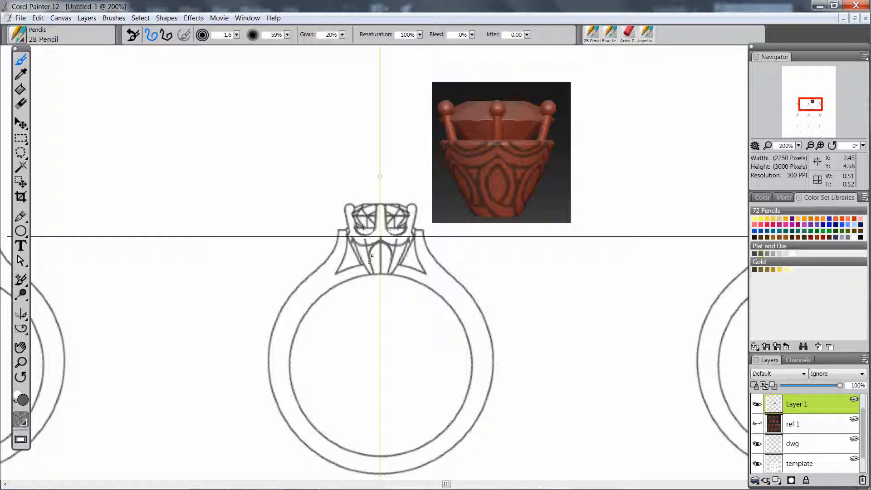
mouse_move(369, 262)
mouse_down()
mouse_move(380, 272)
mouse_move(372, 266)
mouse_up()
drag(353, 243, 363, 252)
drag(406, 241, 395, 254)
mouse_move(361, 248)
mouse_down()
mouse_move(370, 260)
mouse_move(393, 261)
mouse_up()
drag(357, 245, 371, 267)
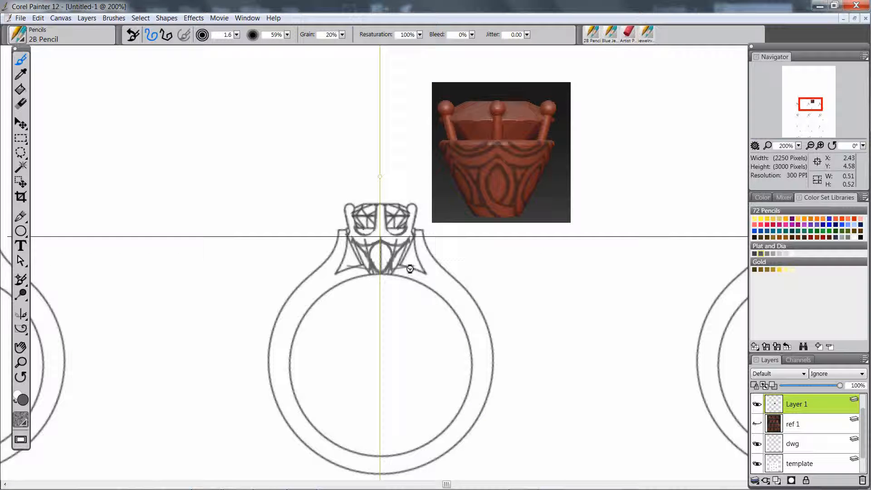
Show the rulers and sketch a smaller pointed oval inside the central oval on the middle ring's cup in dark grey
key(ctrl+r)
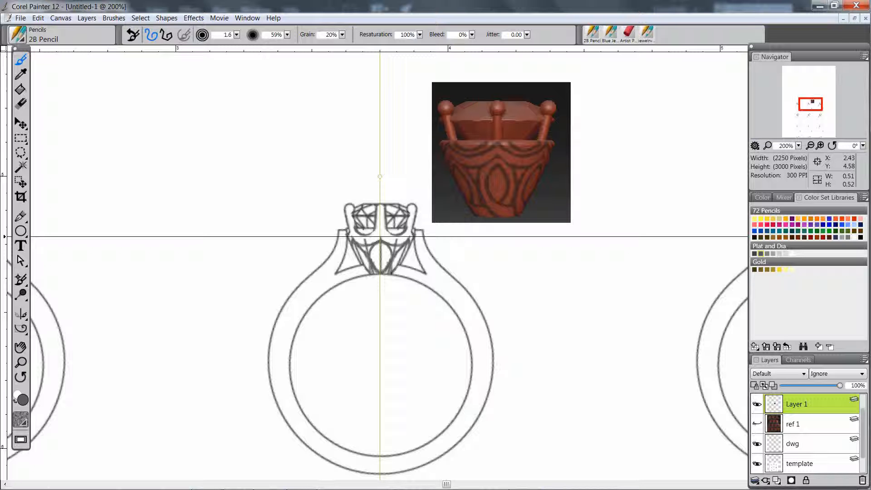
key(shift+s)
drag(374, 264, 379, 272)
drag(367, 251, 374, 254)
key(shift+s)
drag(370, 255, 367, 259)
key(shift+s)
key(shift+s)
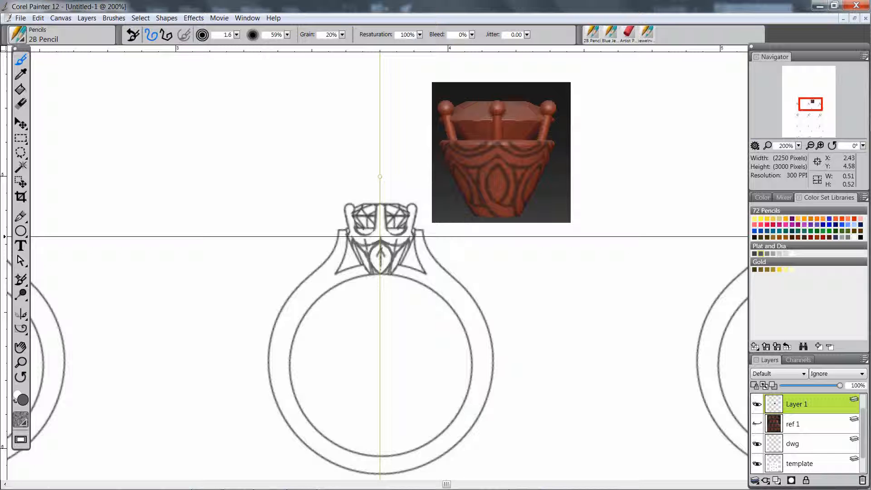
mouse_move(376, 258)
mouse_down()
mouse_move(381, 266)
mouse_move(375, 260)
mouse_up()
Draw the mirrored arched band beneath the prong openings and paint out the stone's lower facet lines in white
drag(379, 228, 359, 237)
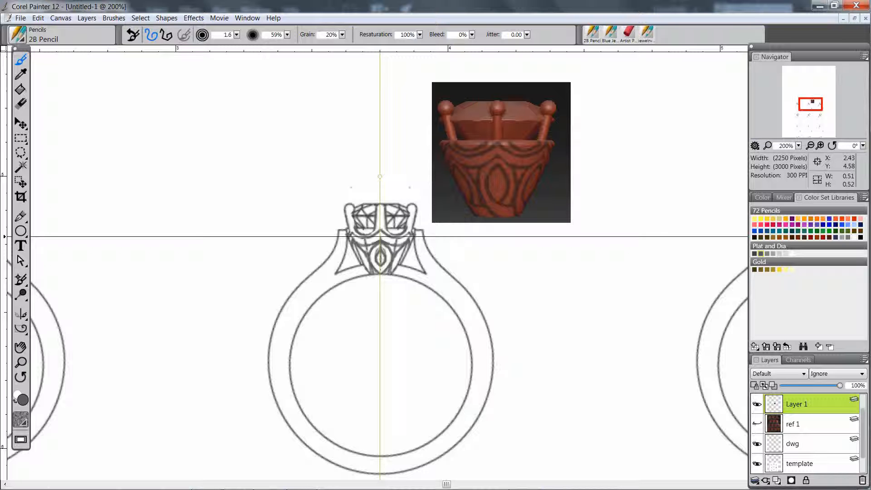
key(shift+x)
mouse_move(360, 228)
mouse_down()
mouse_move(373, 229)
mouse_move(369, 220)
mouse_move(359, 222)
mouse_move(366, 226)
mouse_up()
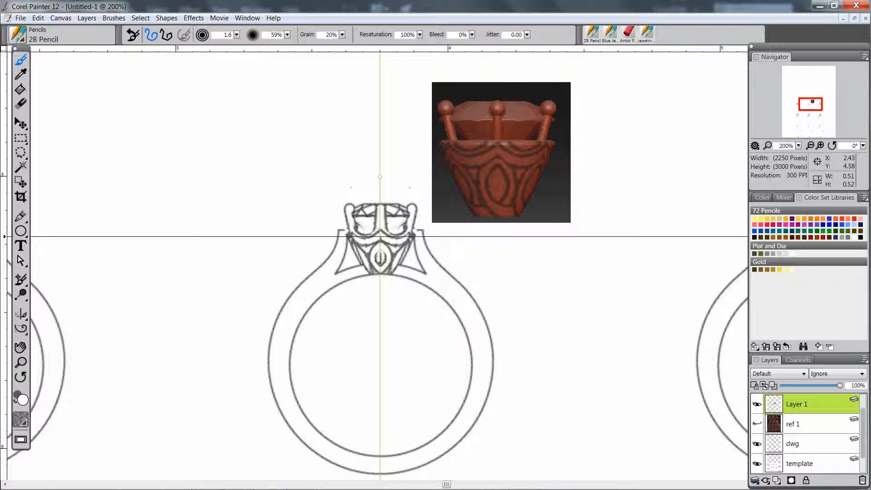
key(shift+s)
key(shift+s)
key(shift+s)
key(shift+s)
key(shift+s)
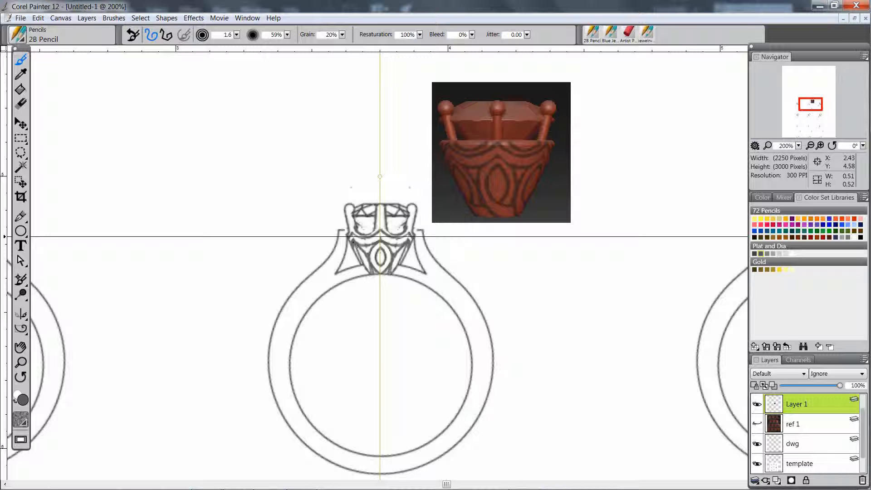
key(shift+s)
Rework the mirrored leaf shapes beside the central oval, painting out the old lines in white and redrawing their curves in dark grey
drag(355, 247, 369, 271)
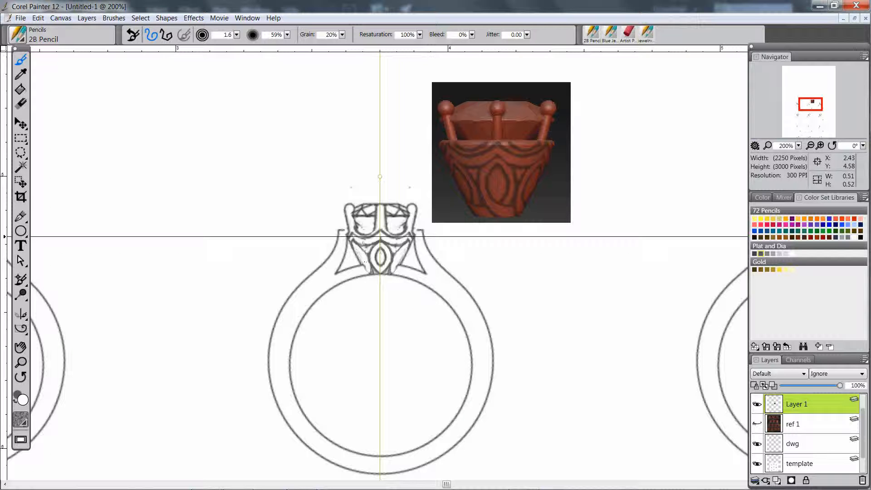
key(shift+s)
drag(356, 245, 368, 273)
mouse_move(366, 248)
mouse_down()
mouse_move(357, 249)
mouse_move(365, 259)
mouse_up()
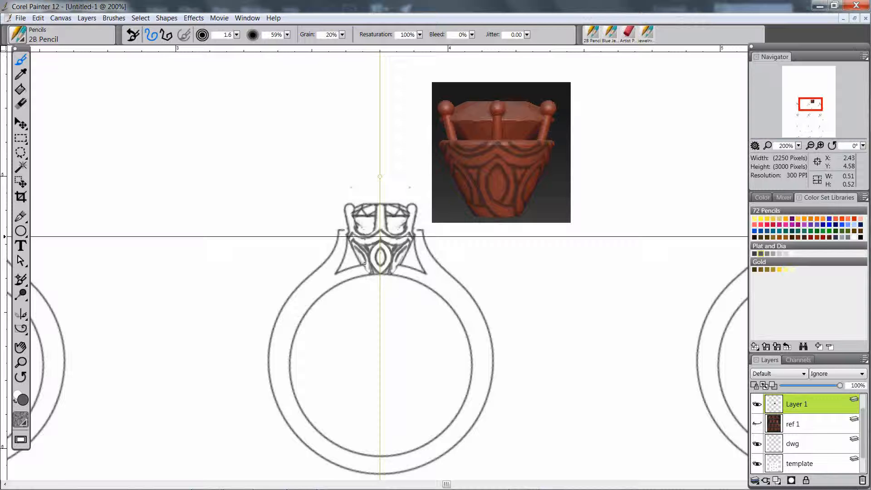
drag(367, 263, 364, 262)
drag(359, 252, 363, 263)
key(shift+s)
key(shift+s)
key(shift+s)
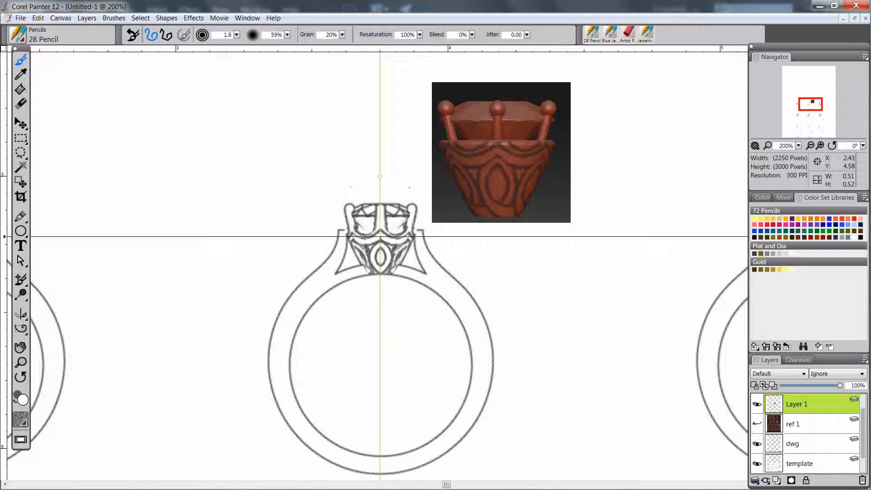
Clean up the stray lines around the side leaf shapes and at the base of the central oval
drag(363, 250, 364, 250)
drag(368, 247, 362, 251)
drag(373, 265, 376, 271)
key(shift+x)
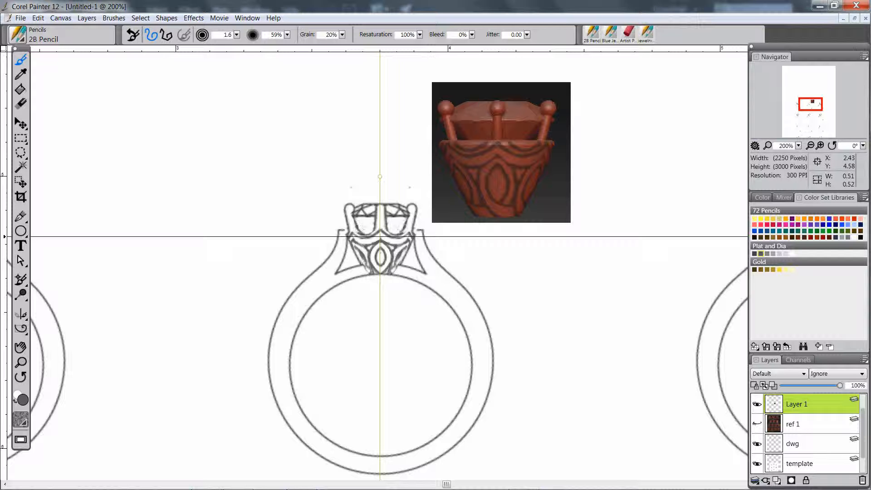
key(shift+x)
Move the horizontal guide up clear of the stone and prongs, keeping the brush active
drag(4, 235, 4, 190)
click(21, 196)
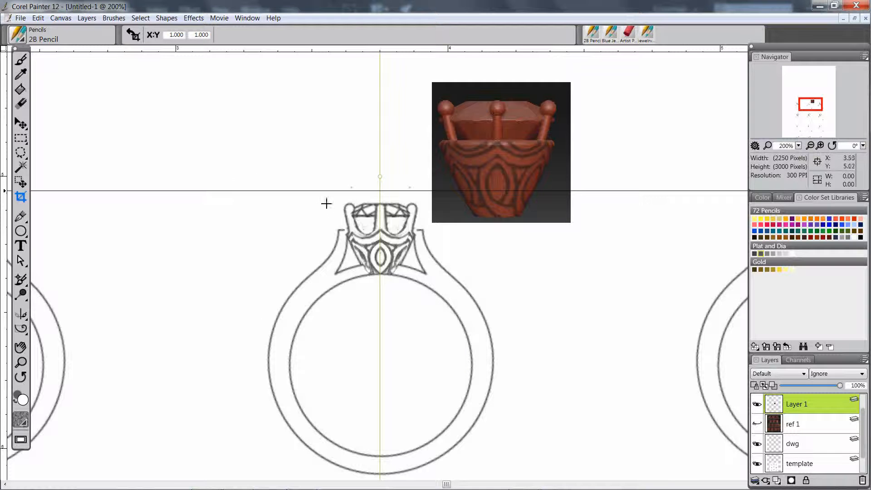
key(b)
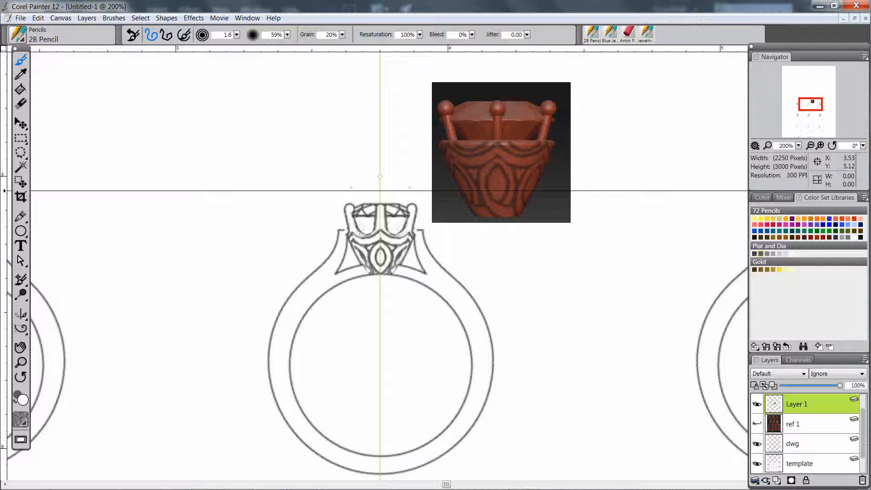
Refine the rounded bottoms of the openings between the prongs and shape the pointed base of the centre prong
key(shift+s)
drag(357, 230, 365, 235)
key(shift+s)
key(shift+s)
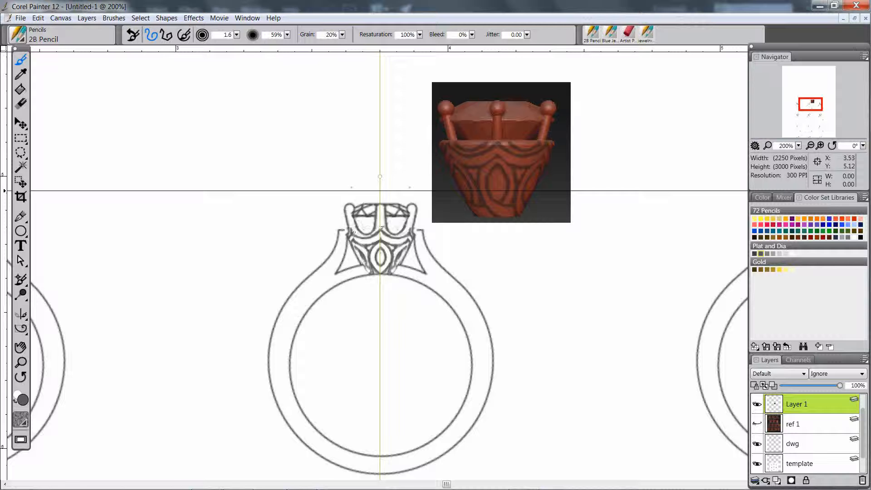
drag(382, 231, 380, 226)
key(shift+s)
key(shift+s)
key(shift+s)
Reposition the horizontal guide to the lower edge of the arched band on the cup, leaving only that horizontal guide
drag(5, 190, 4, 206)
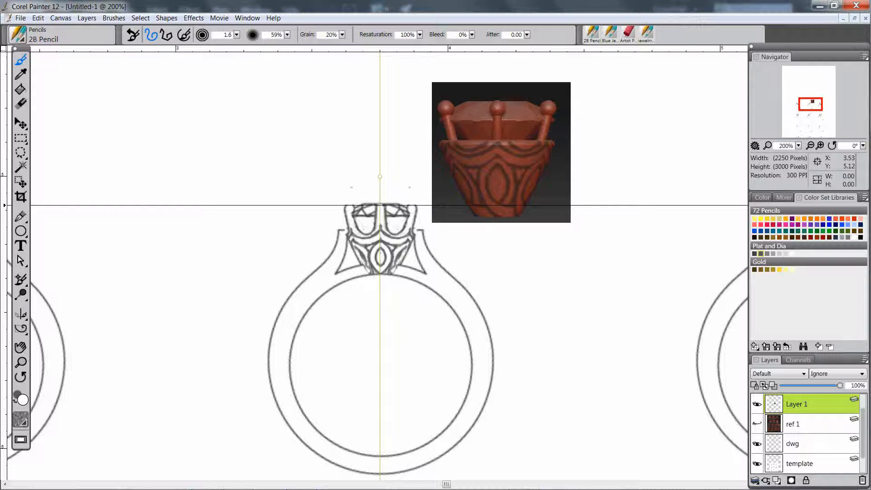
key(shift+x)
key(shift+s)
click(4, 215)
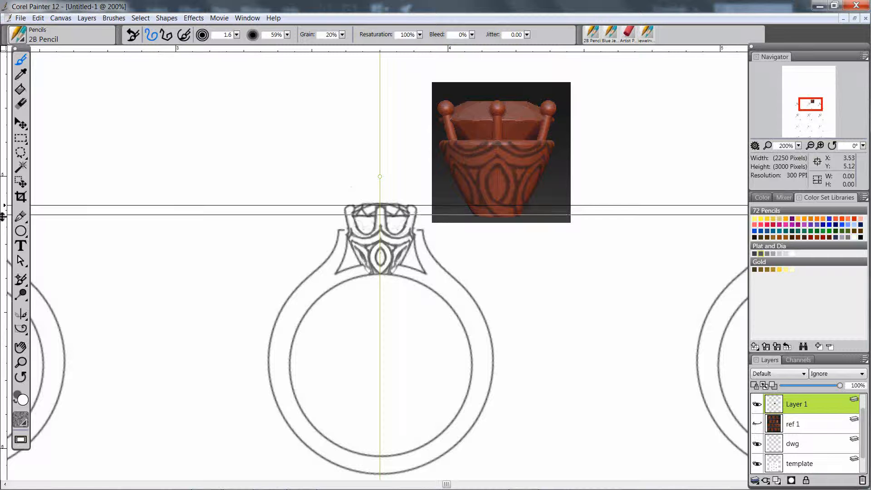
drag(4, 217, 3, 245)
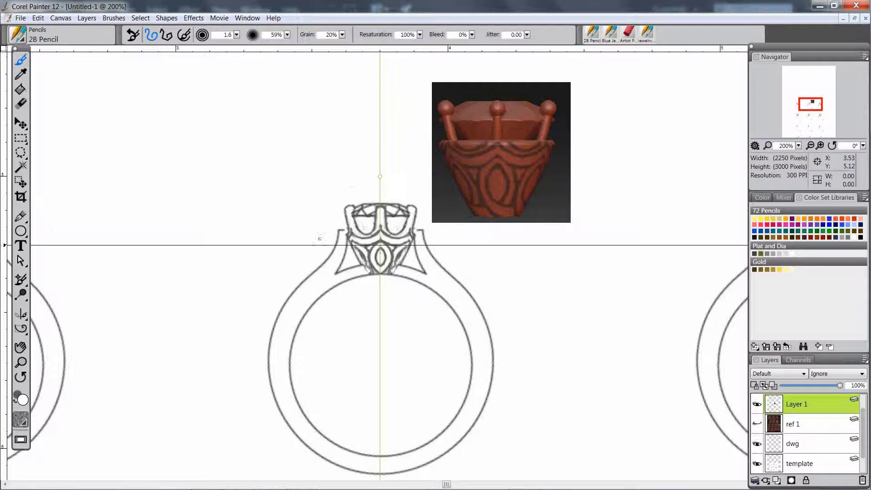
Sketch sloping shoulder lines from the cup at the guide down to the ring's band, and paint out the old shoulder lines in white
key(shift+x)
drag(415, 249, 443, 269)
key(shift+s)
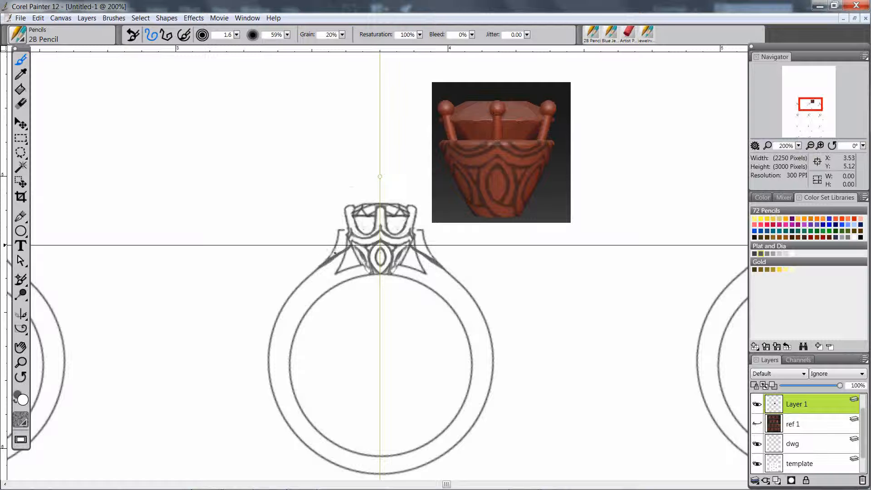
drag(335, 252, 318, 266)
mouse_move(338, 245)
mouse_down()
mouse_move(338, 229)
mouse_move(333, 246)
mouse_up()
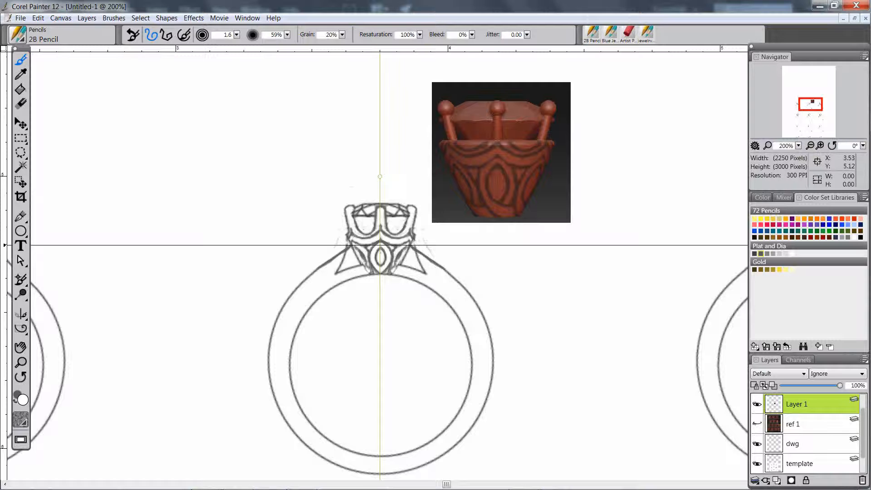
mouse_move(341, 252)
mouse_down()
mouse_move(317, 267)
mouse_move(332, 265)
mouse_up()
drag(347, 250, 342, 257)
key(shift+x)
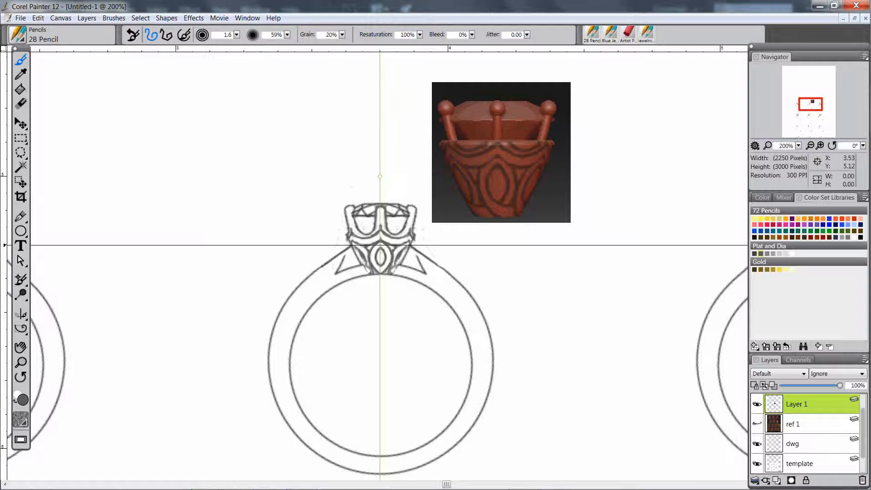
Hide the rulers and smooth the outer contour where the new shoulder lines run into the ring's band
key(shift+x)
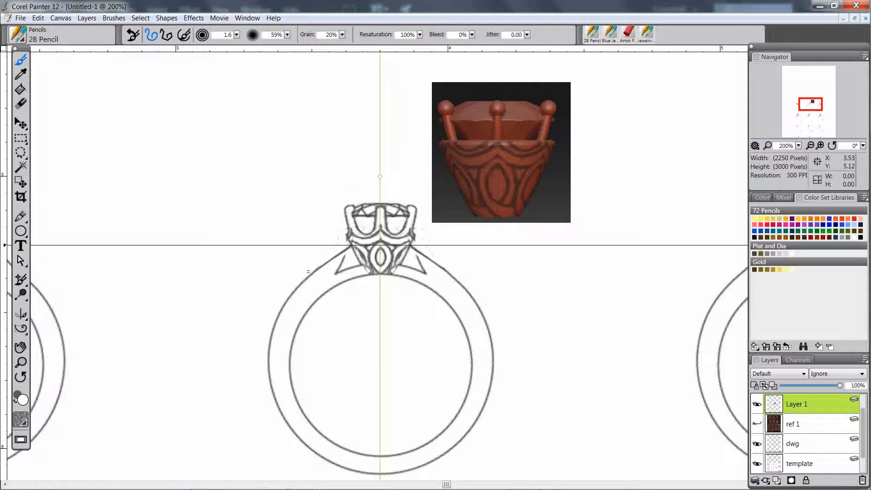
click(367, 249)
key(ctrl+r)
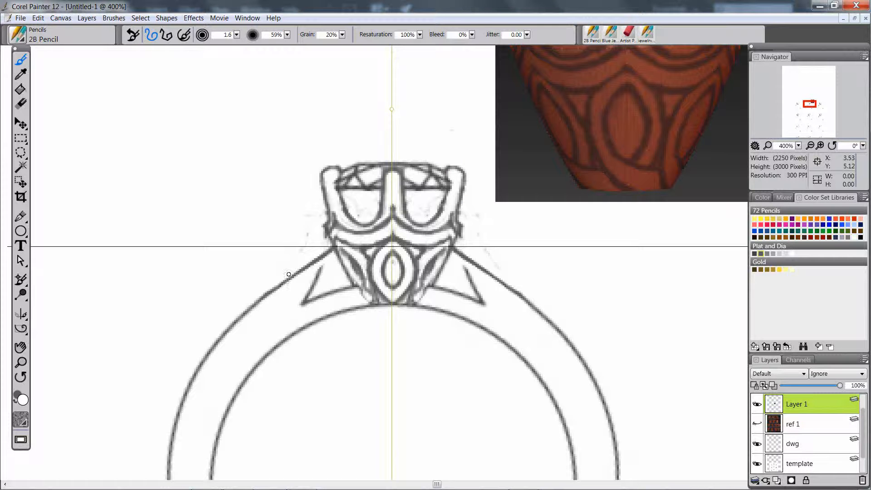
key(shift+s)
drag(259, 296, 279, 281)
key(shift+s)
key(shift+s)
key(shift+s)
mouse_move(324, 258)
mouse_down()
mouse_move(303, 271)
mouse_move(325, 257)
mouse_up()
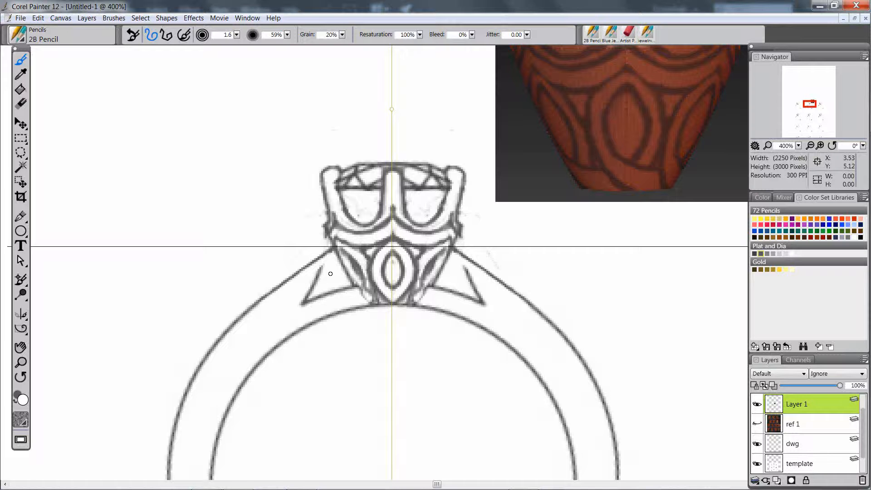
Set the brush opacity to 56% and redraw the outer edges of the triangular openings beside the cup as curves, cleaning the old edges in white
drag(323, 270, 313, 276)
drag(288, 34, 285, 35)
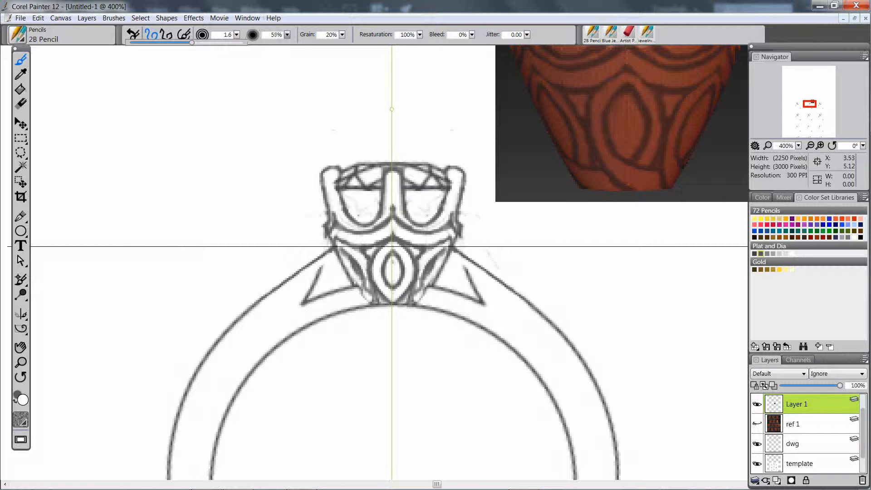
key(shift+x)
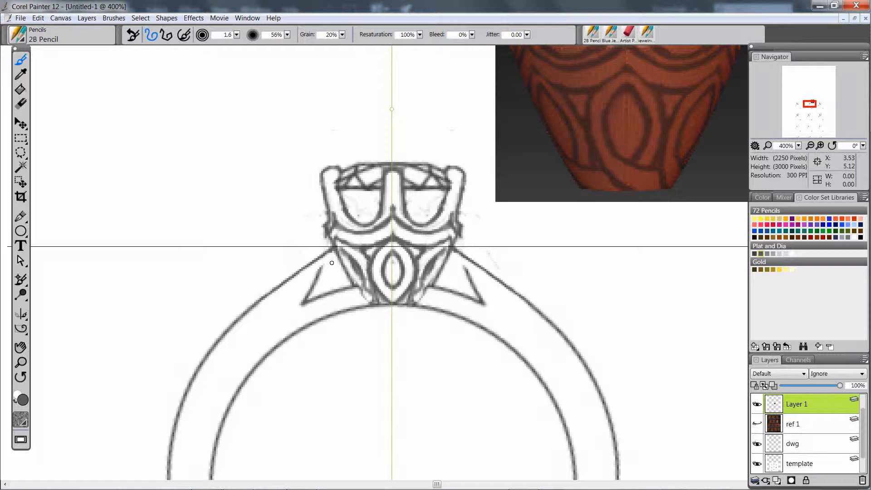
drag(336, 261, 302, 303)
key(shift+x)
drag(324, 268, 301, 306)
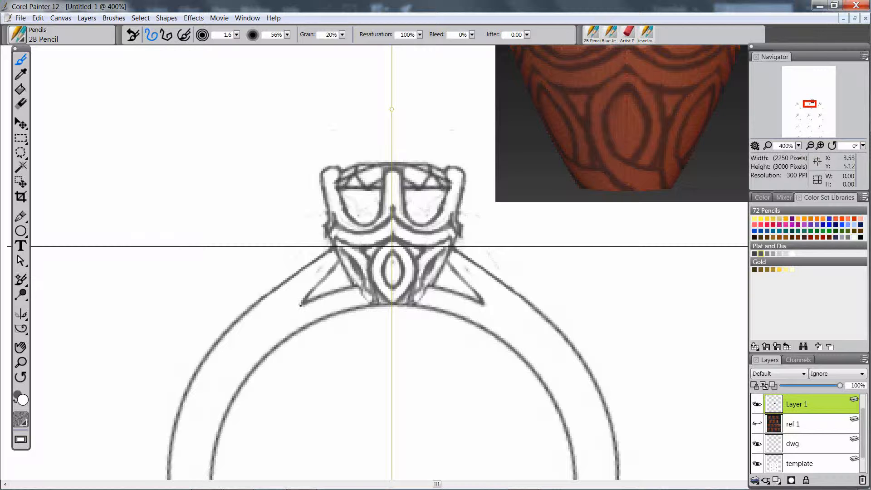
key(shift+x)
drag(338, 264, 308, 294)
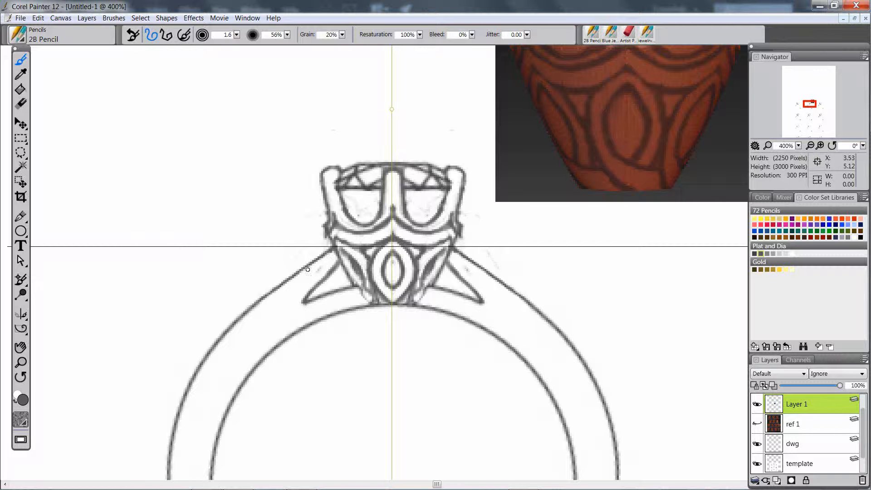
Clean up the cup's outer edges above the shoulders in white and touch up its shoulder joints and lower side edges
key(shift+x)
key(shift+x)
key(shift+x)
mouse_move(321, 225)
mouse_down()
mouse_move(322, 235)
mouse_move(325, 213)
mouse_move(332, 245)
mouse_up()
key(shift+x)
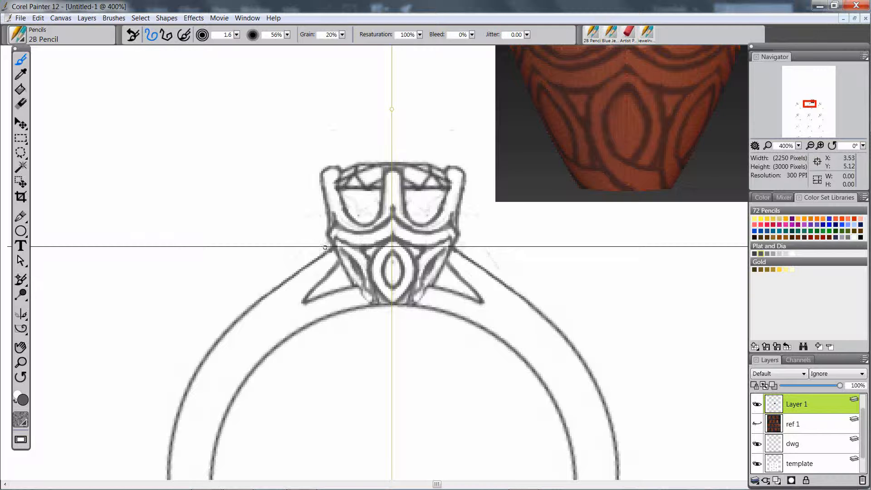
key(shift+x)
drag(329, 257, 331, 252)
key(shift+x)
drag(353, 286, 370, 303)
Turn off the mirror symmetry plane, return to the brush and switch its colour to white
click(21, 314)
click(189, 35)
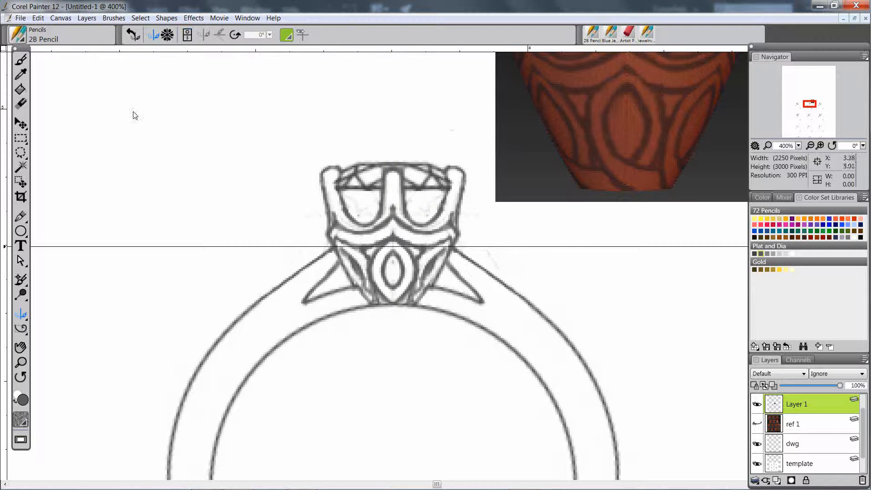
click(21, 59)
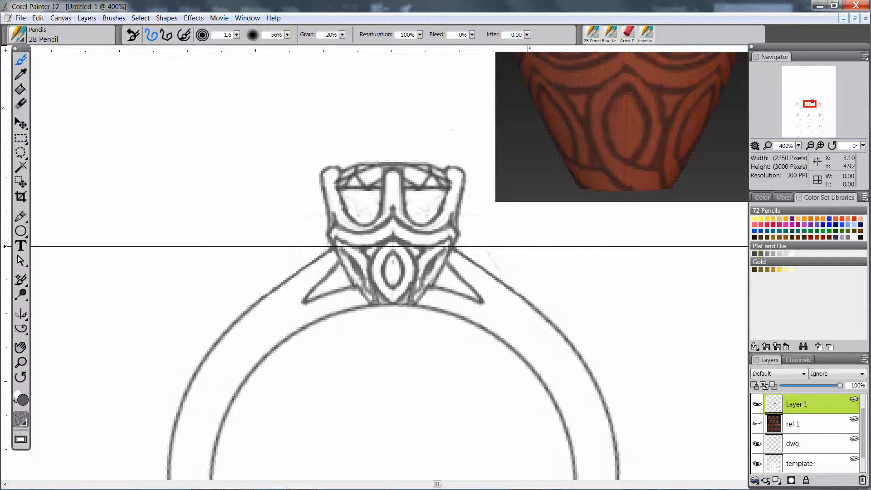
key(shift+s)
click(803, 427)
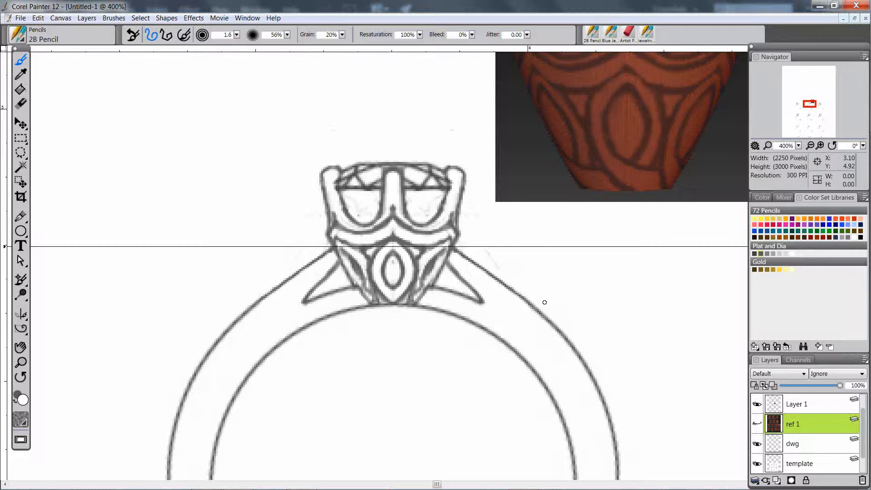
key(f)
key(ctrl+r)
key(ctrl+r)
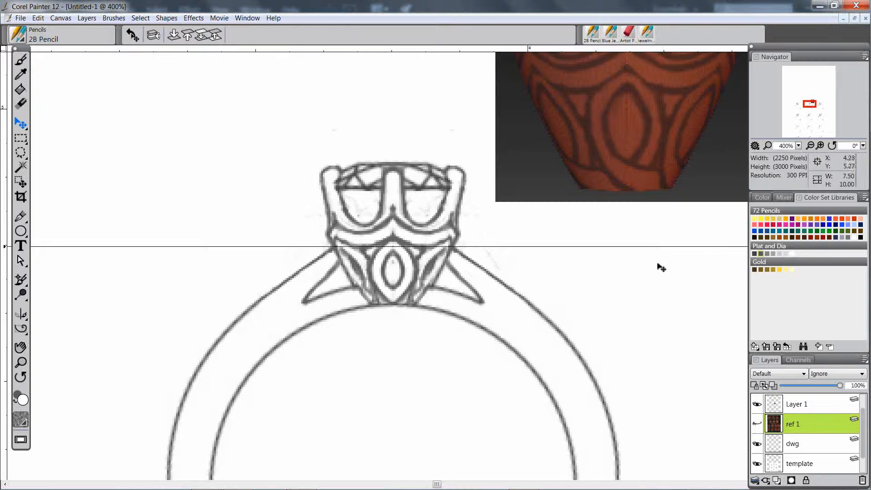
click(810, 408)
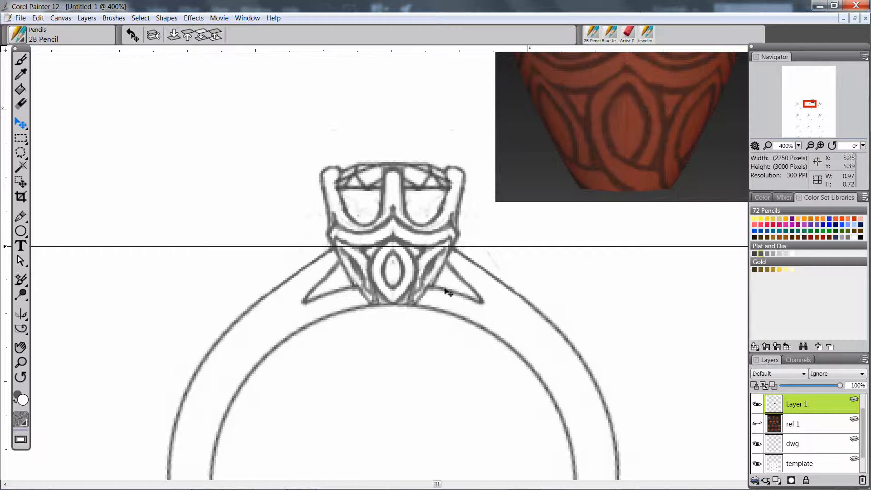
Cut the sketched setting and shoulders out of Layer 1, paste them onto a separate layer, and hide that layer
key(r)
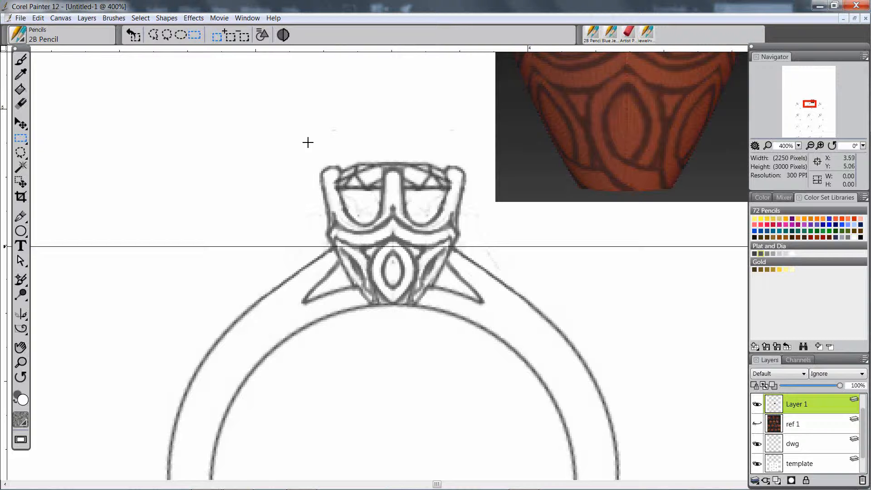
drag(307, 141, 474, 358)
drag(201, 231, 560, 413)
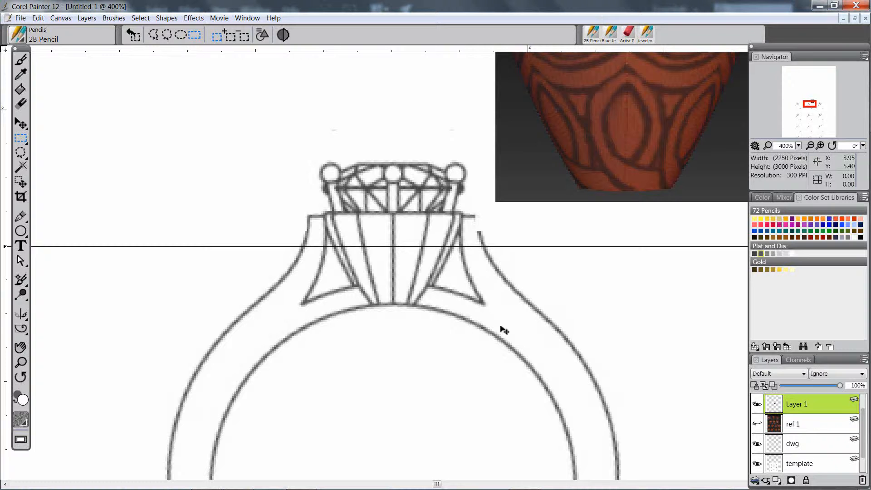
key(ctrl+v)
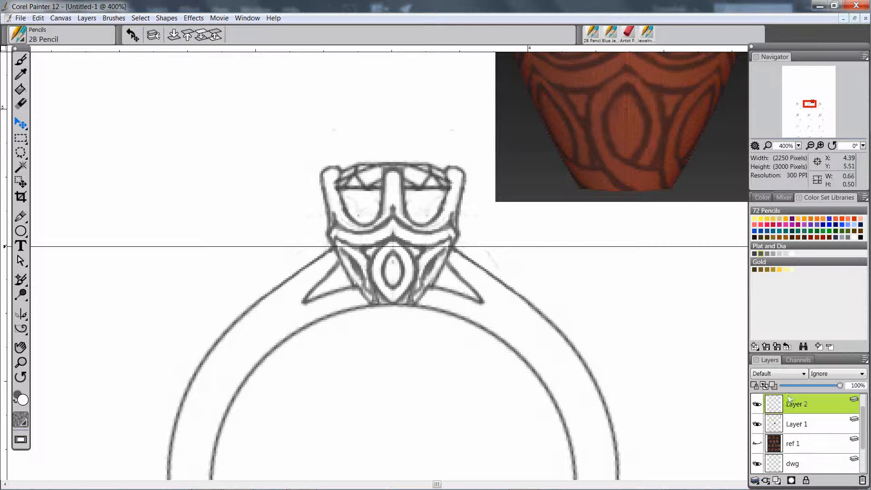
click(757, 404)
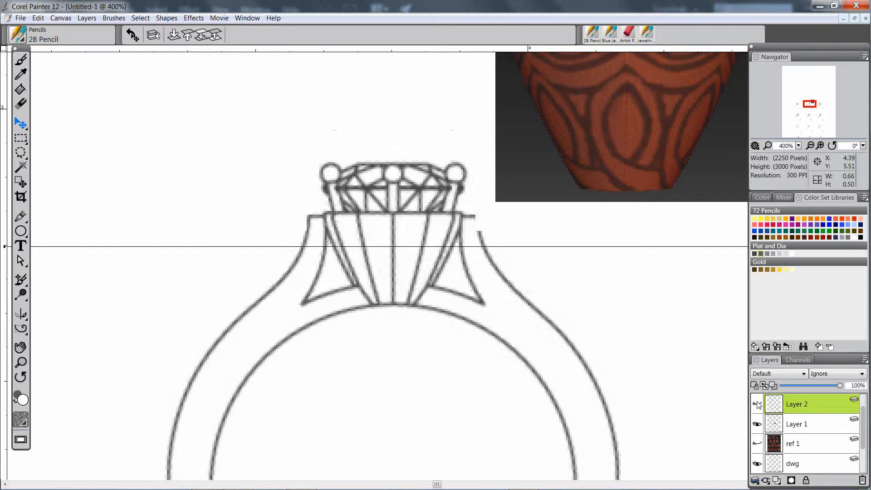
Unhide Layer 2, move it beneath the ref 1 layer, and delete the old dwg layer
click(758, 405)
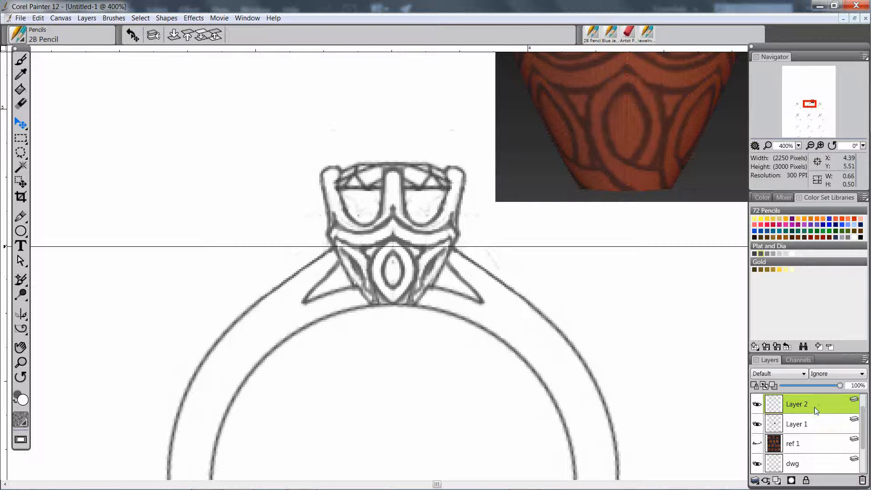
drag(819, 406, 803, 458)
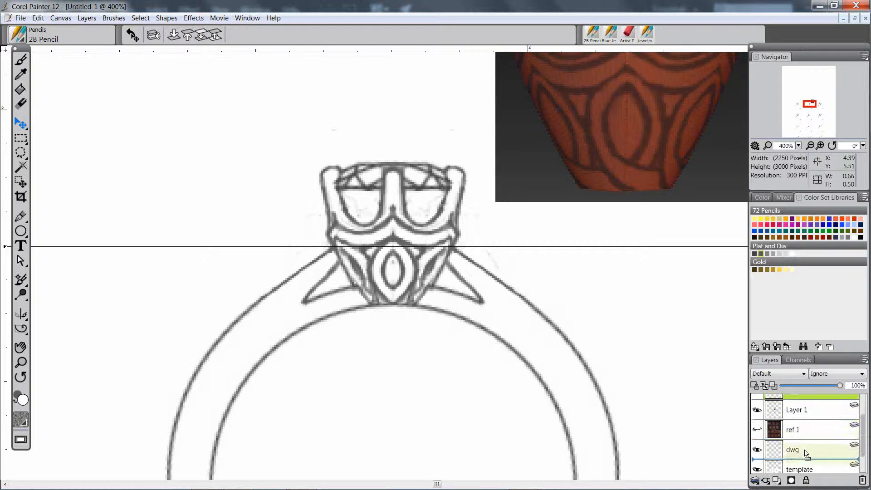
click(795, 453)
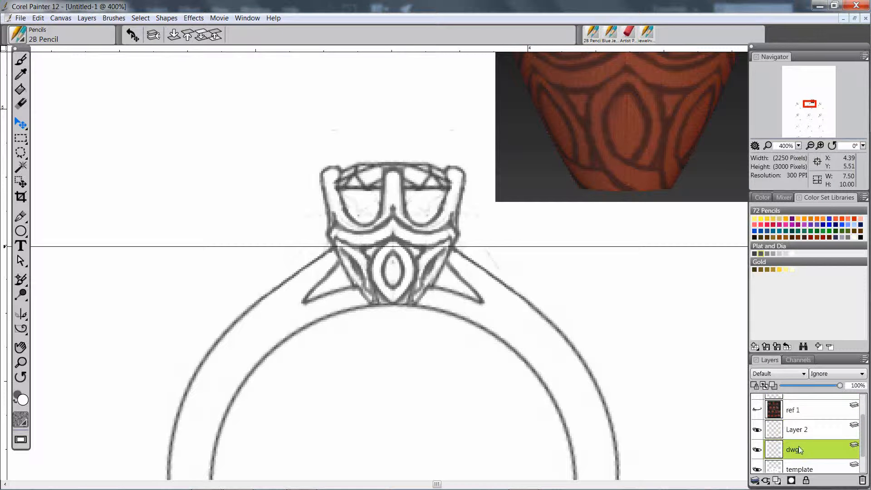
key(shift+x)
key(shift+s)
right_click(790, 452)
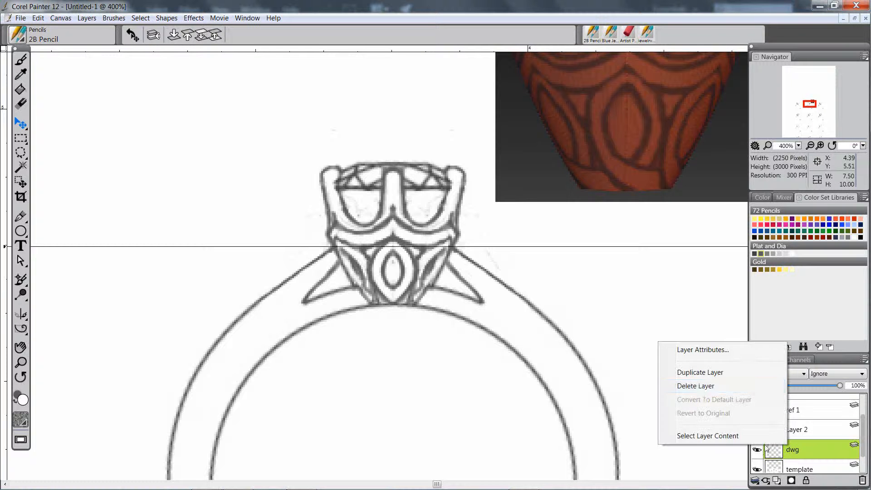
click(701, 386)
Rename Layer 2 as dwg
click(795, 429)
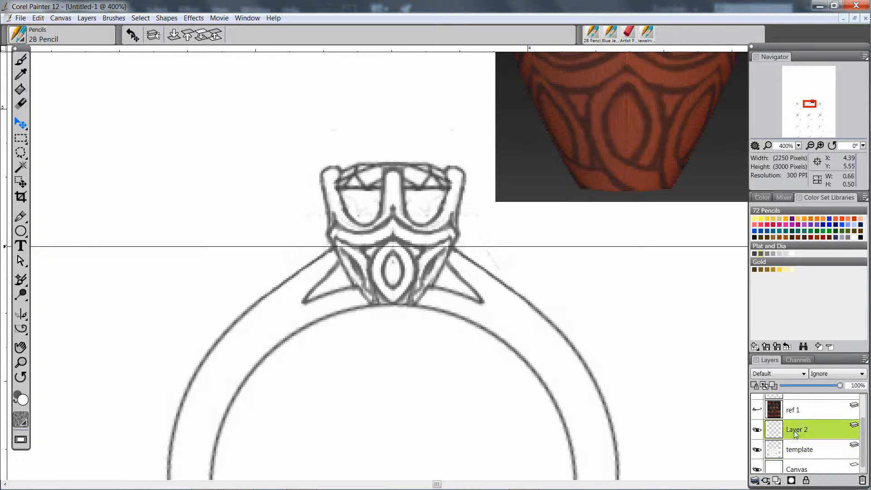
double_click(795, 429)
text(dwg)
key(Return)
Isolate the reference image on Layer 1 with a rectangular selection and reposition it beside the centre ring so its whole setting is in view
scroll(863, 426, up, 2)
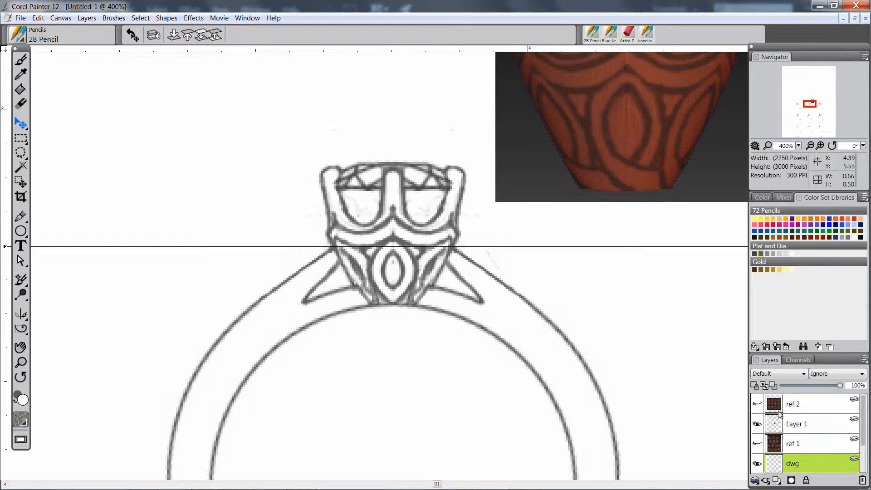
click(810, 425)
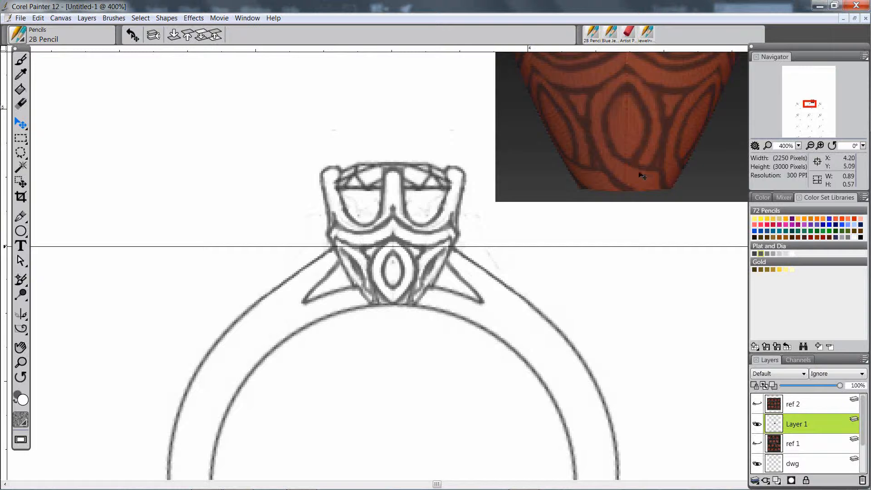
drag(642, 176, 400, 308)
key(r)
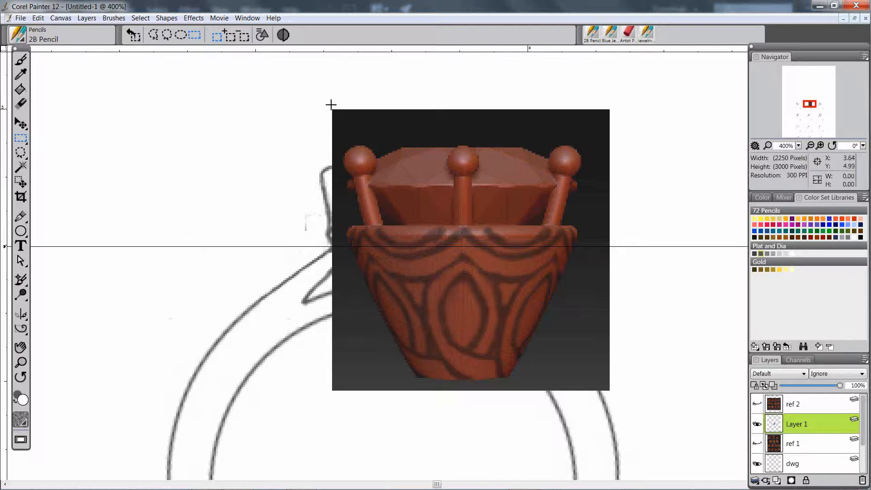
drag(330, 106, 610, 395)
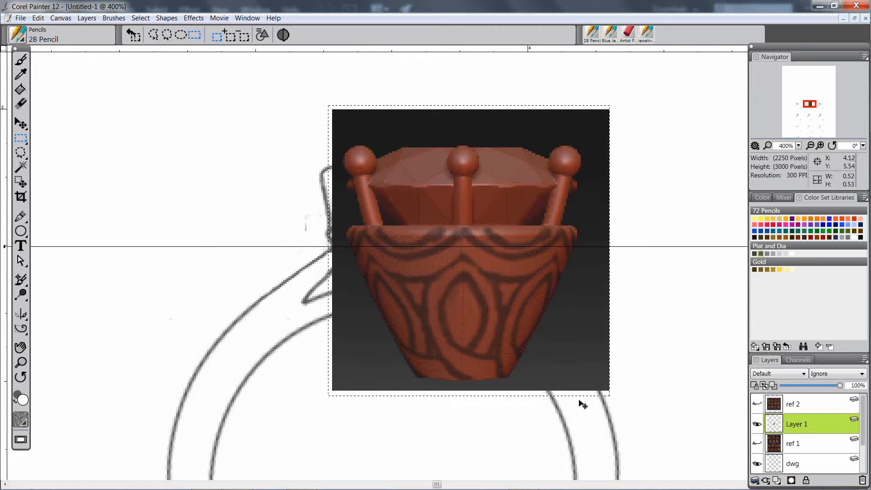
click(522, 403)
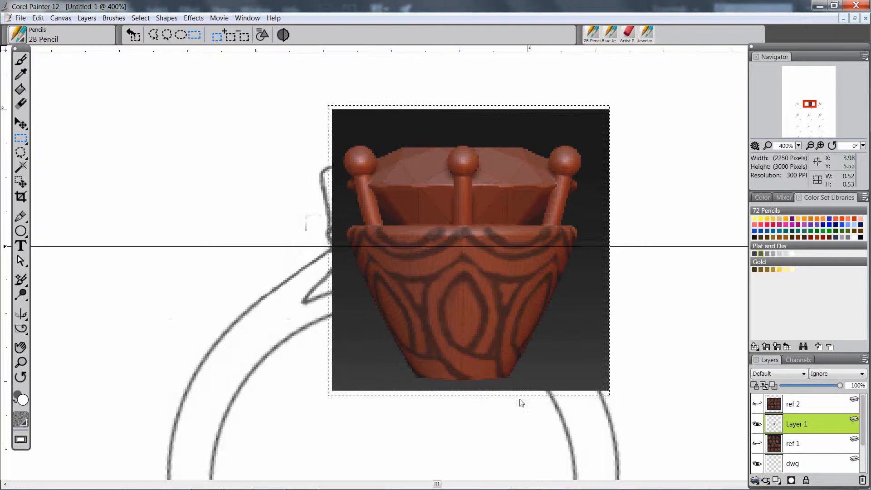
key(f)
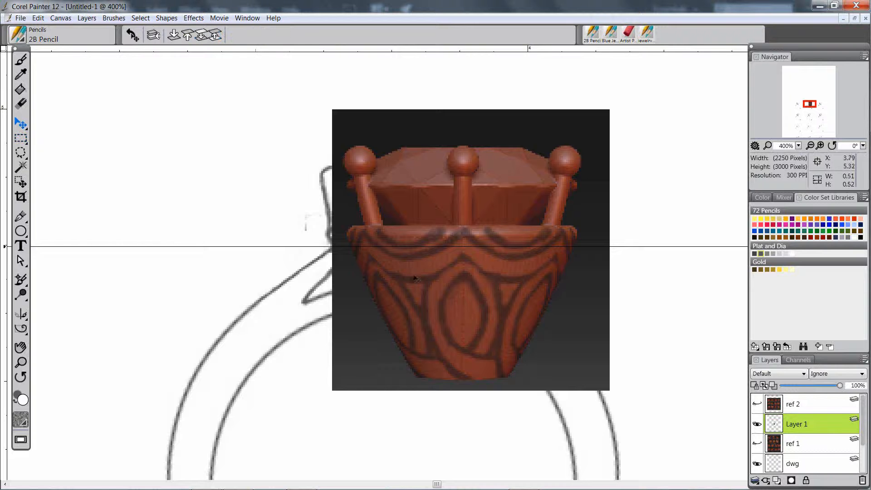
drag(443, 295, 597, 256)
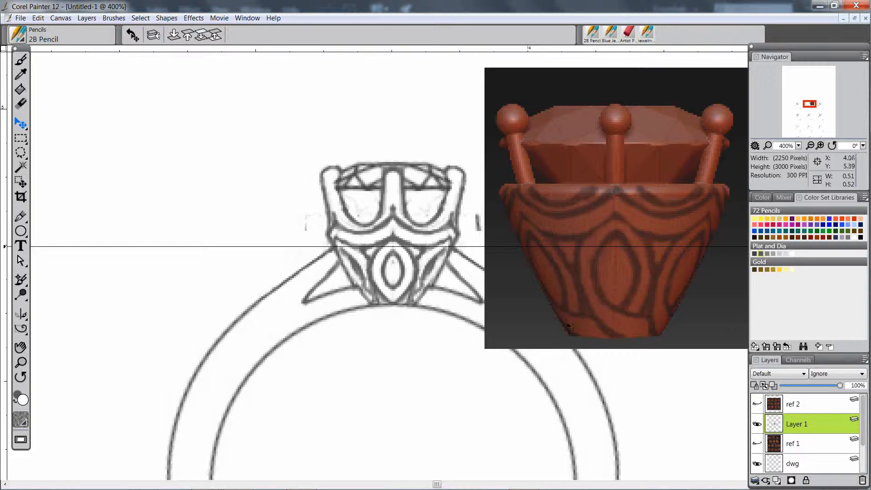
On the dwg layer, paint out the stray marks on both sides of the setting in white and leave mirror painting off
key(b)
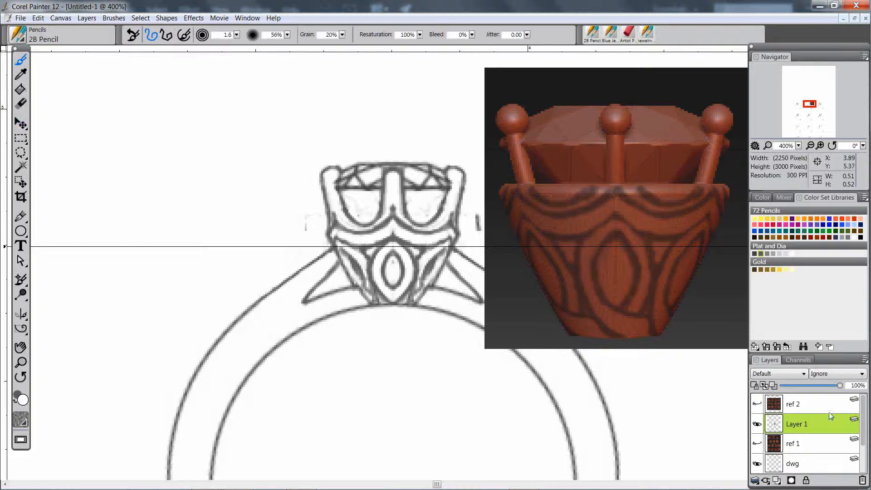
click(806, 465)
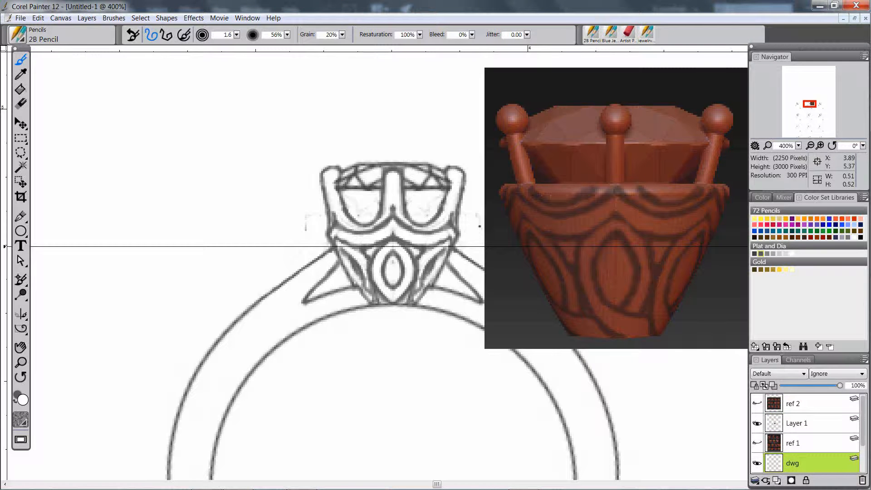
click(21, 314)
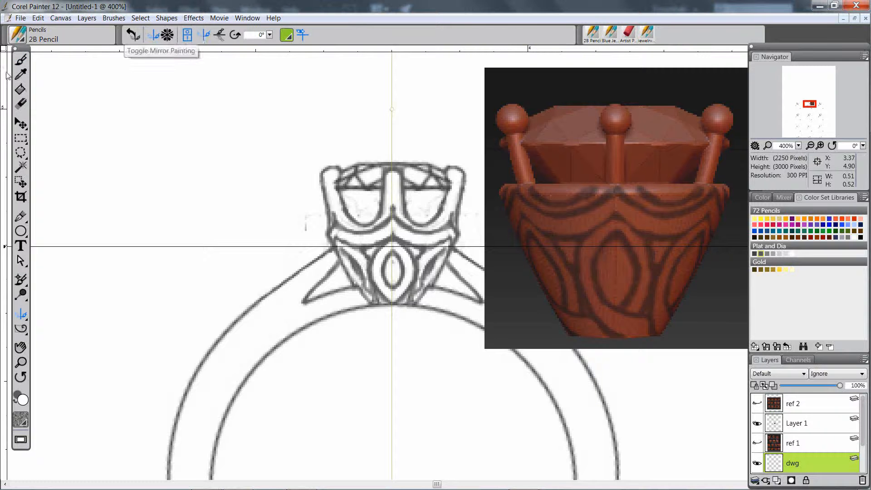
click(20, 60)
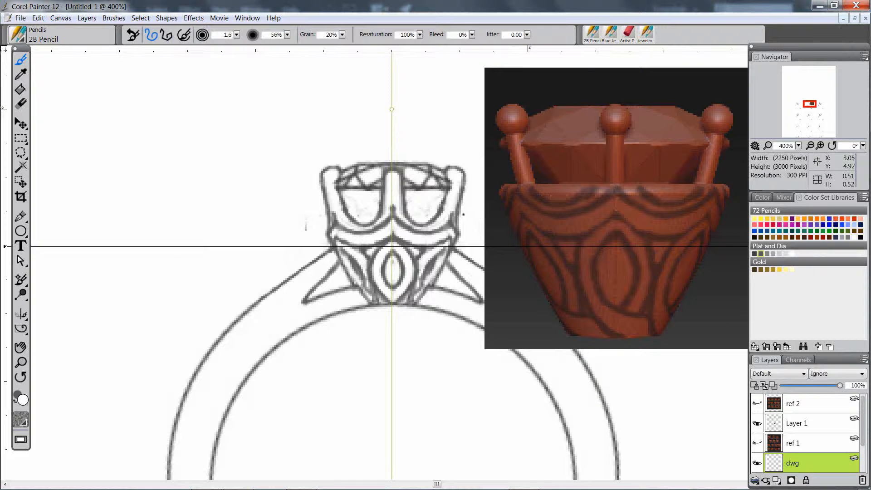
click(21, 314)
key(b)
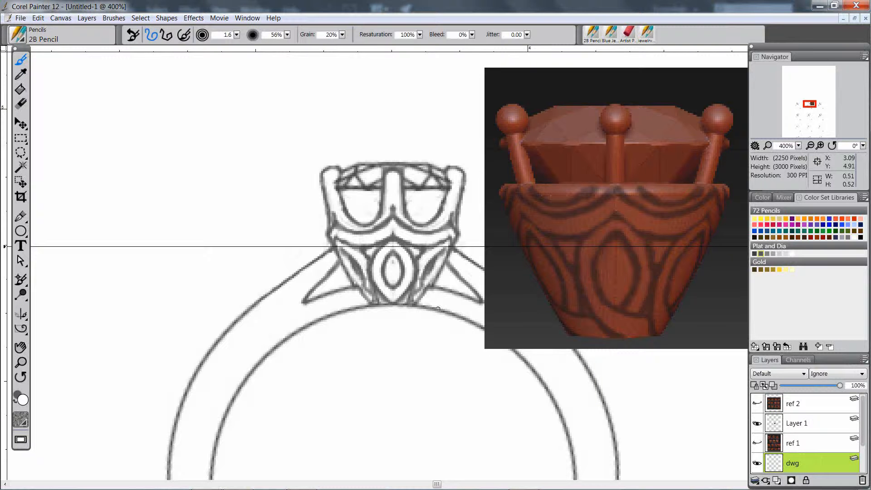
Sketch the asymmetric band sweeping under the central oval in grey to match the reference, trimming overlapping lines in white
key(shift+x)
drag(393, 291, 404, 295)
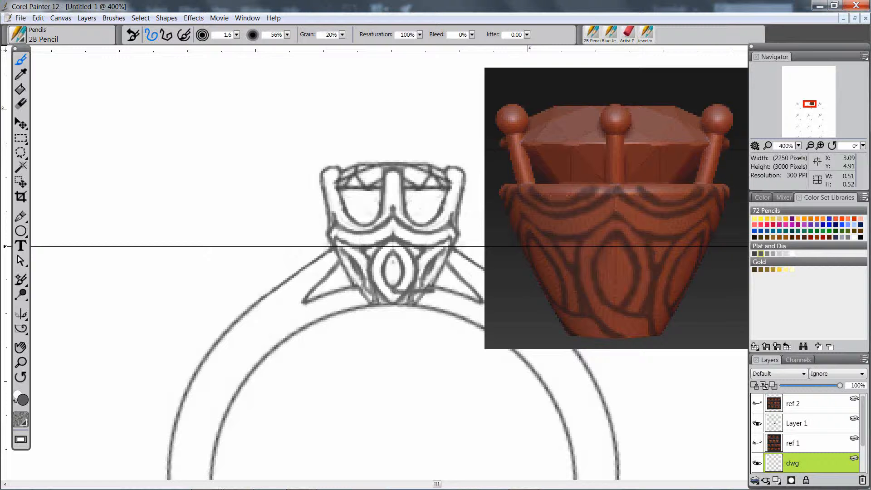
key(shift+x)
key(shift+x)
key(shift+x)
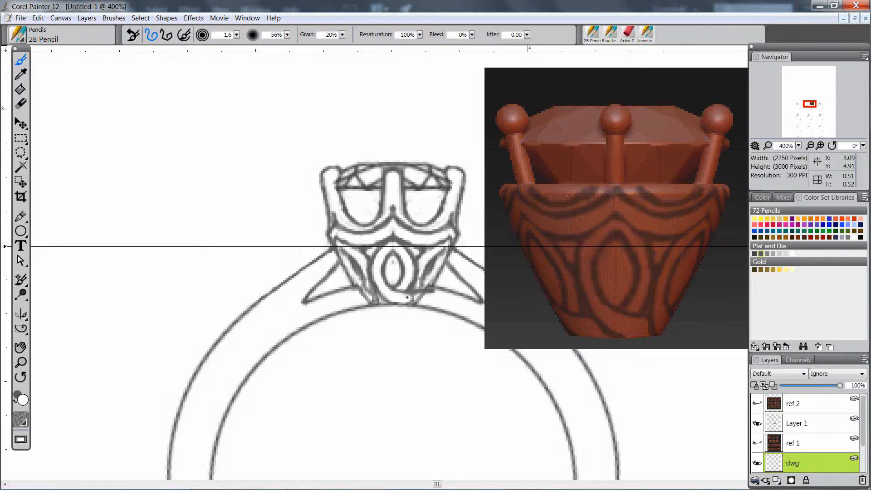
key(shift+x)
key(shift+x)
key(shift+x)
key(shift+x)
Lower the horizontal guide to about 5.33 inches and rework both lower corners of the cup in grey and white
drag(4, 249, 3, 287)
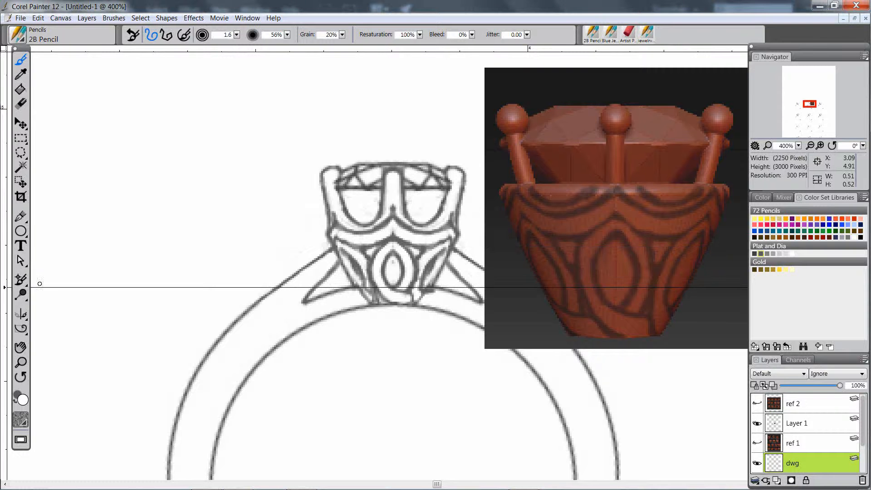
key(shift+s)
key(shift+s)
drag(368, 293, 372, 295)
key(shift+x)
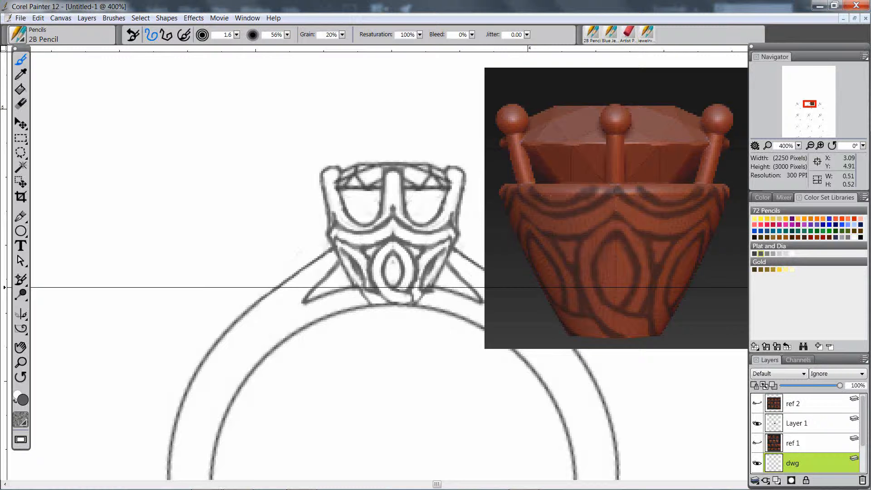
key(shift+x)
key(shift+x)
drag(424, 293, 418, 303)
drag(360, 294, 368, 303)
key(shift+x)
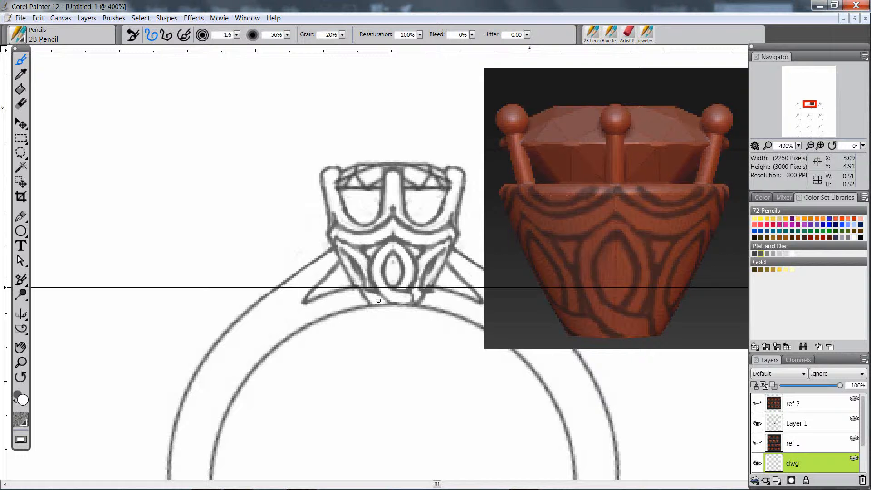
Turn the vertical mirror symmetry plane back on, return to the brush, and hide Layer 1 with the reference image
click(21, 314)
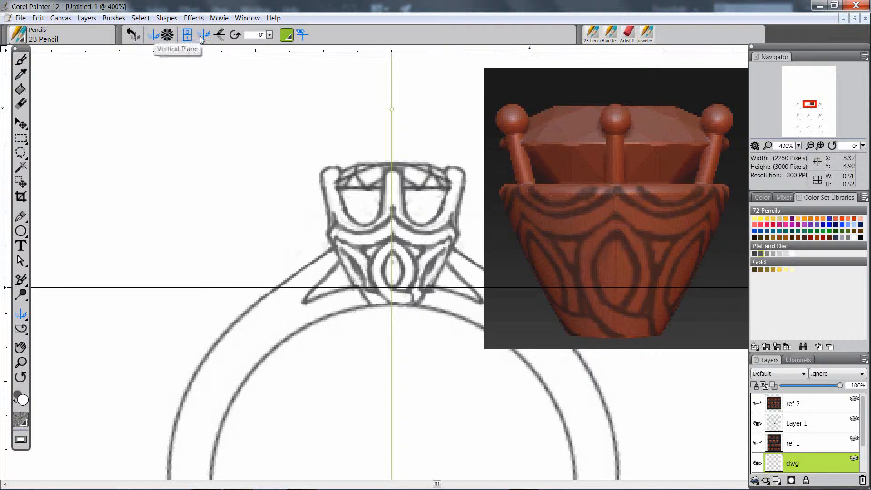
click(188, 36)
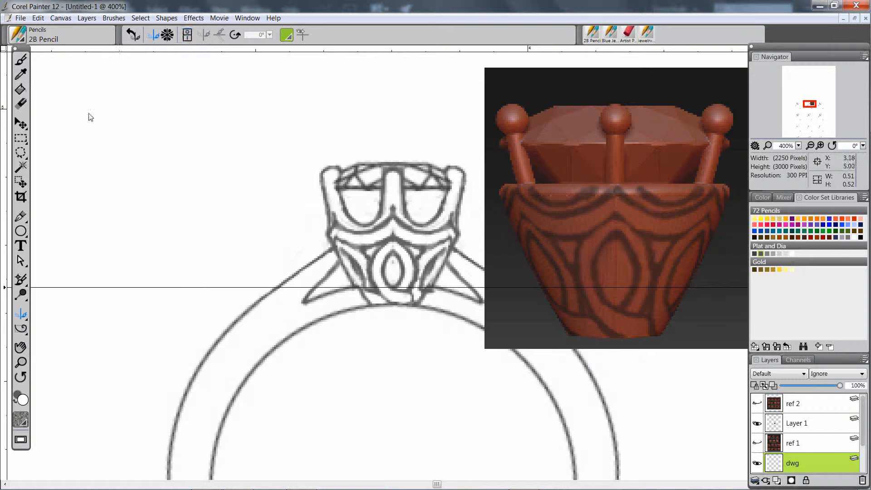
click(187, 35)
click(188, 37)
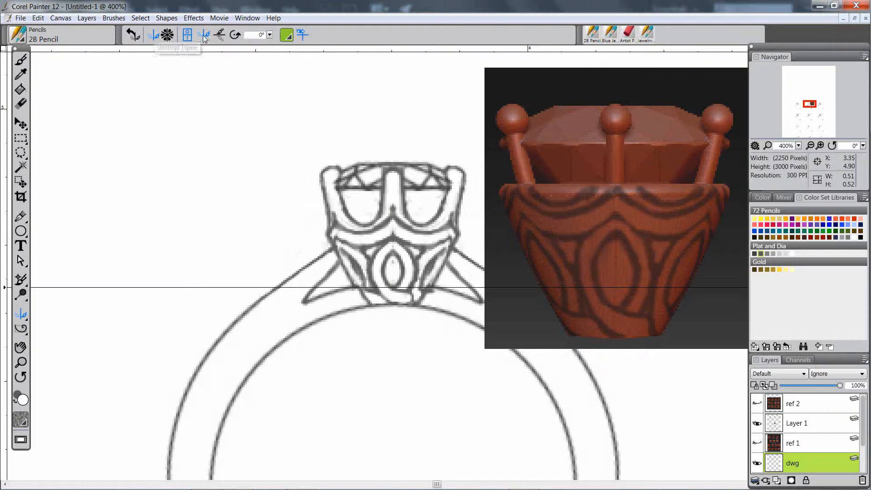
click(20, 61)
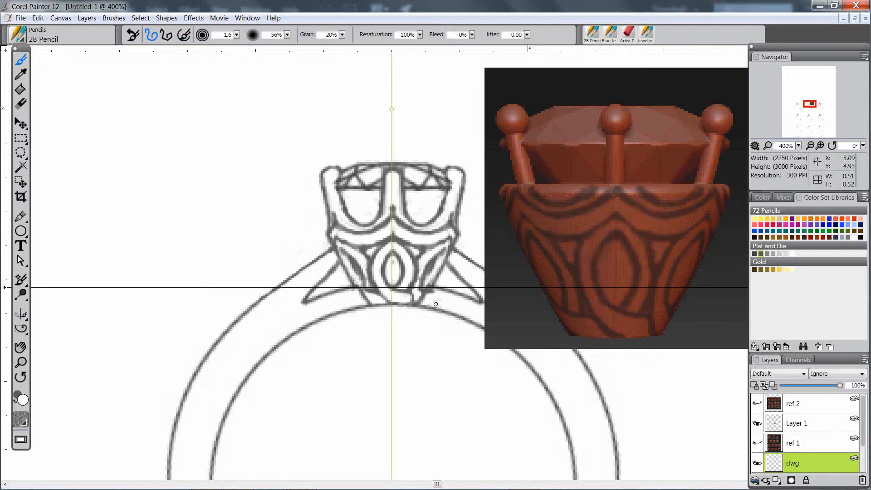
click(758, 426)
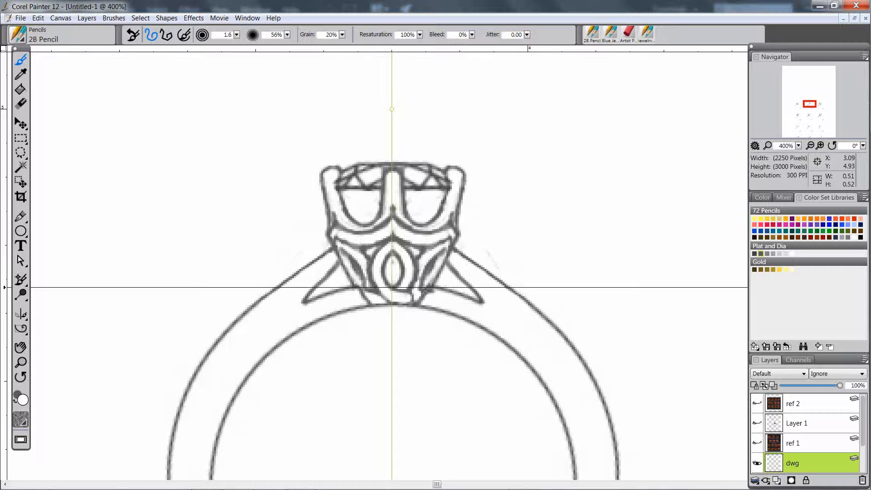
Redraw the lower edges of the triangular shoulder openings beside the cup in grey and clean them up in white
key(shift+s)
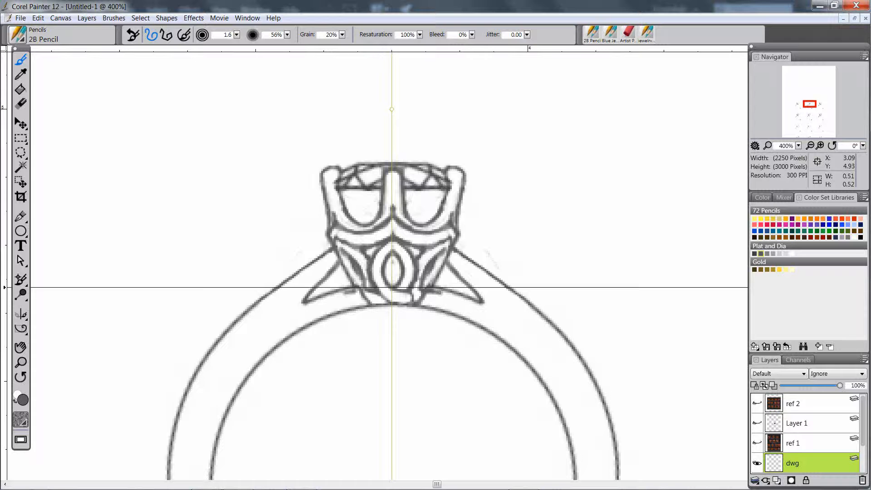
drag(425, 290, 451, 295)
key(shift+x)
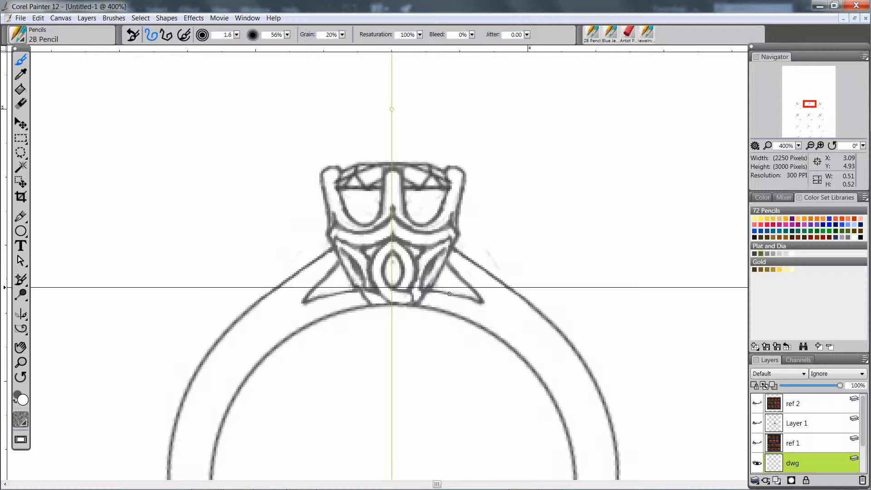
key(shift+x)
mouse_move(458, 294)
mouse_down()
mouse_move(478, 302)
mouse_move(458, 300)
mouse_up()
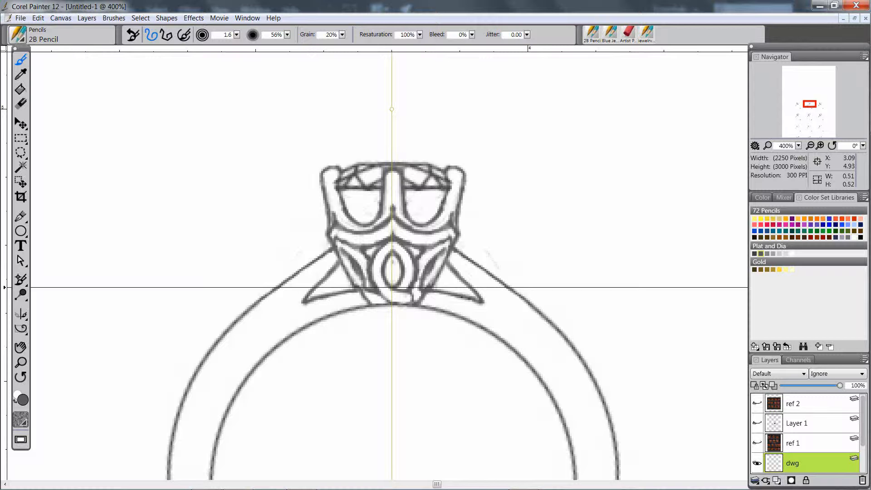
key(shift+x)
Delete all guides from the ring template page
ctrl+alt+click(409, 349)
ctrl+alt+click(409, 350)
ctrl+alt+click(409, 352)
drag(411, 359, 391, 294)
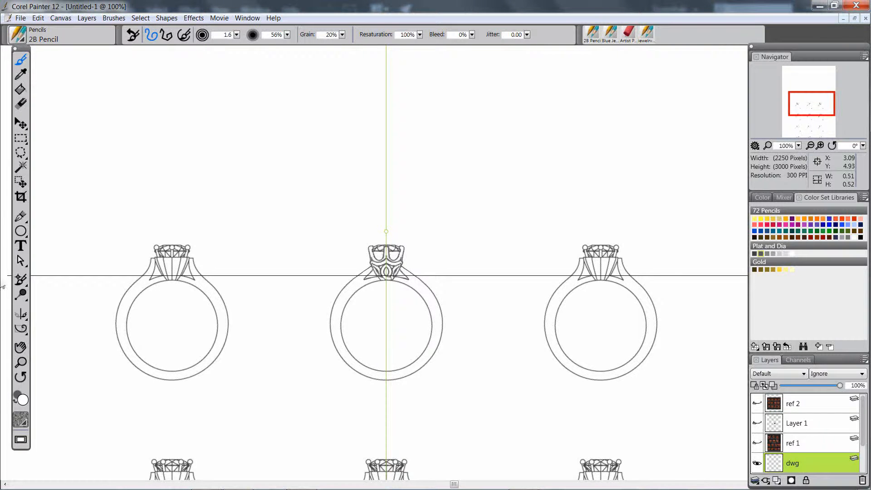
mouse_move(59, 246)
mouse_down()
mouse_move(75, 251)
mouse_move(64, 254)
mouse_up()
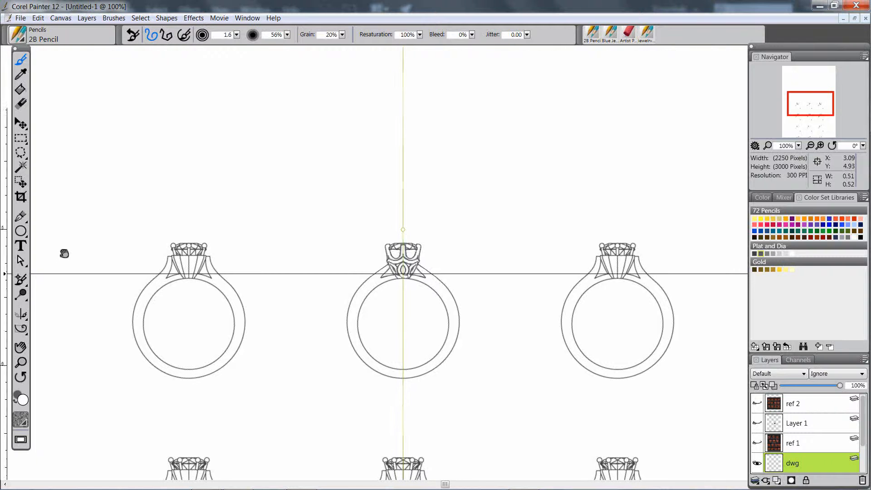
double_click(7, 276)
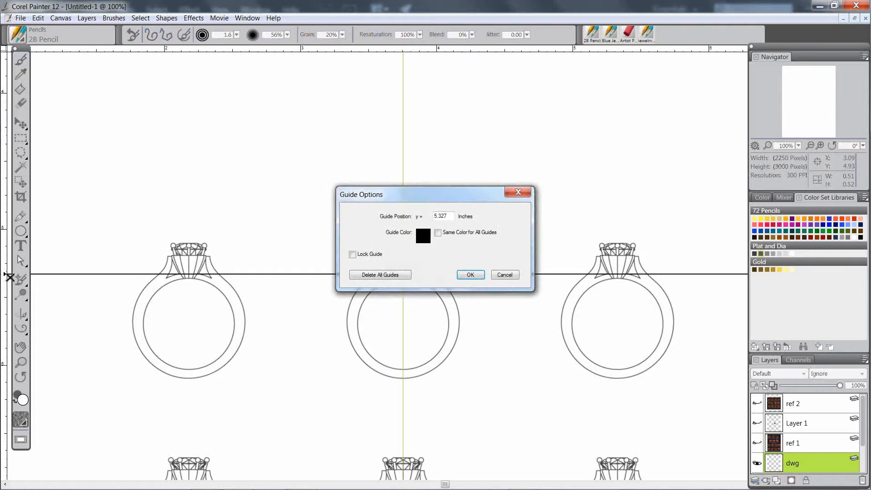
click(374, 276)
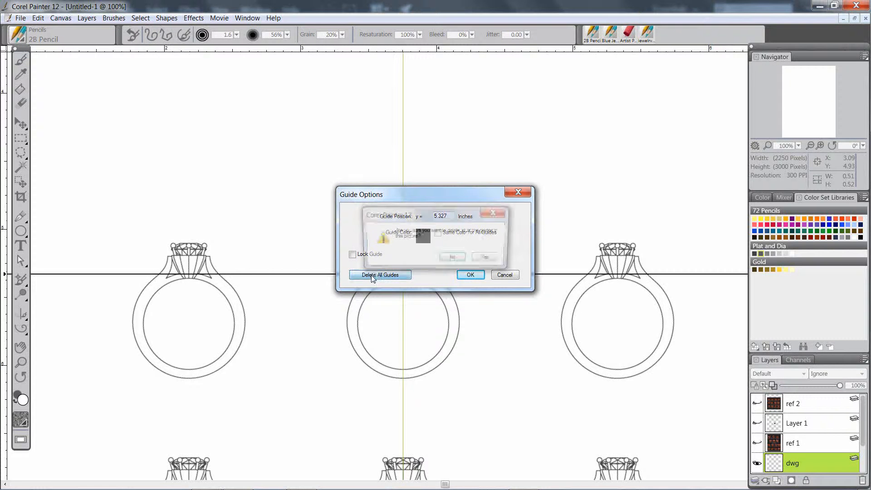
click(488, 258)
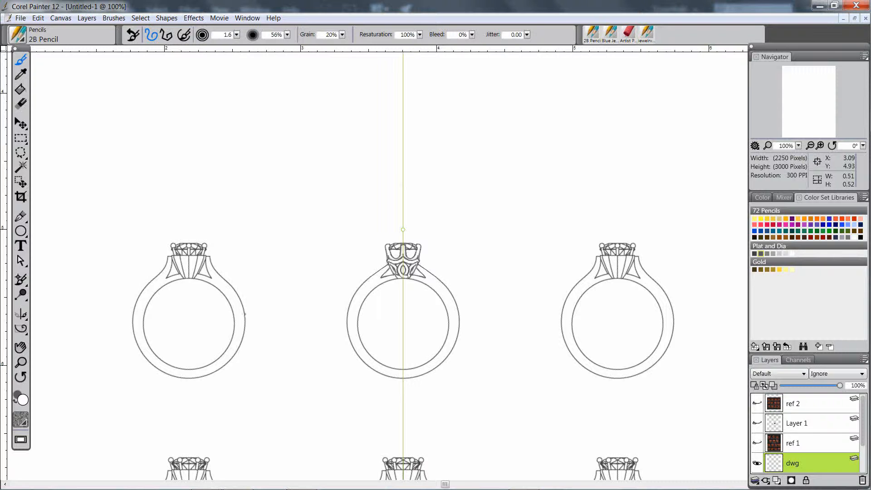
Turn off the vertical mirror symmetry plane and return to the brush
click(20, 314)
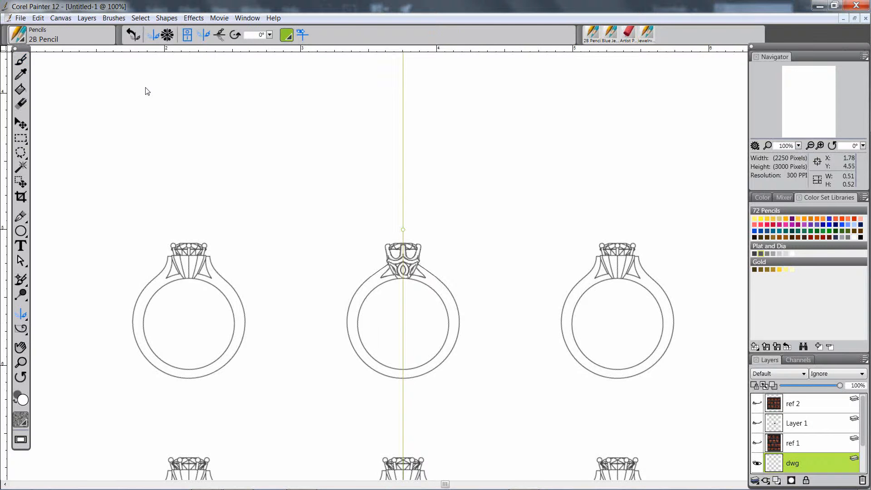
click(187, 35)
click(21, 59)
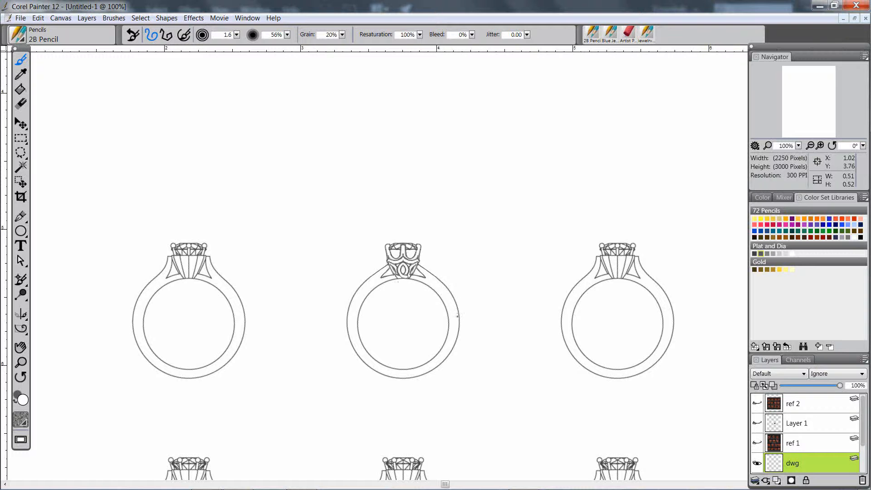
ctrl+click(453, 336)
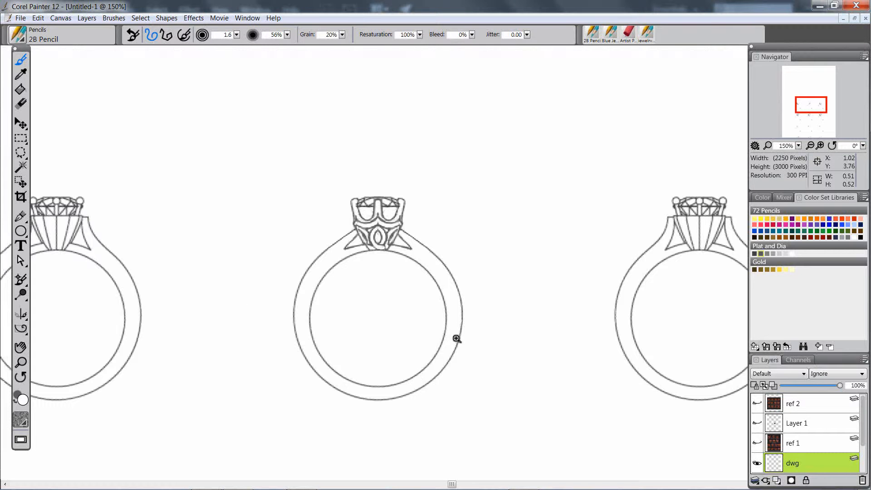
ctrl+click(461, 341)
ctrl+alt+click(463, 345)
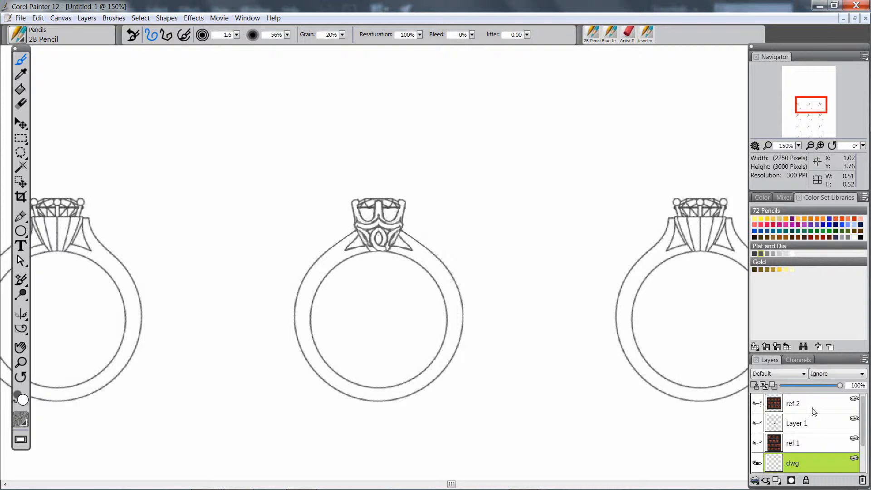
Move the ref 2 layer below Layer 1 and delete Layer 1 with the cropped reference image
drag(815, 411, 799, 427)
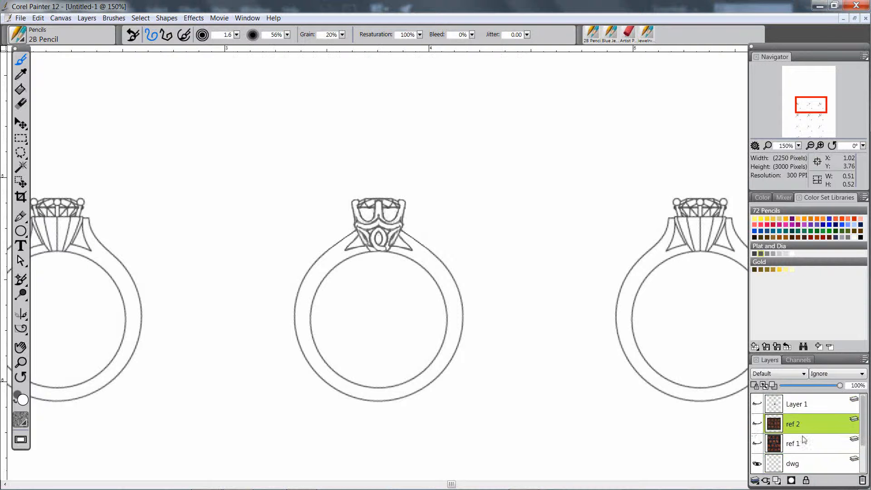
click(757, 404)
click(799, 407)
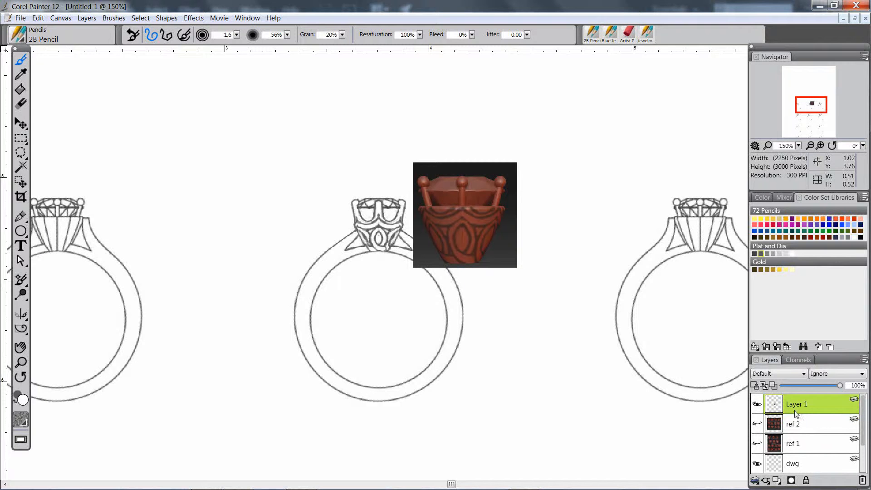
right_click(796, 413)
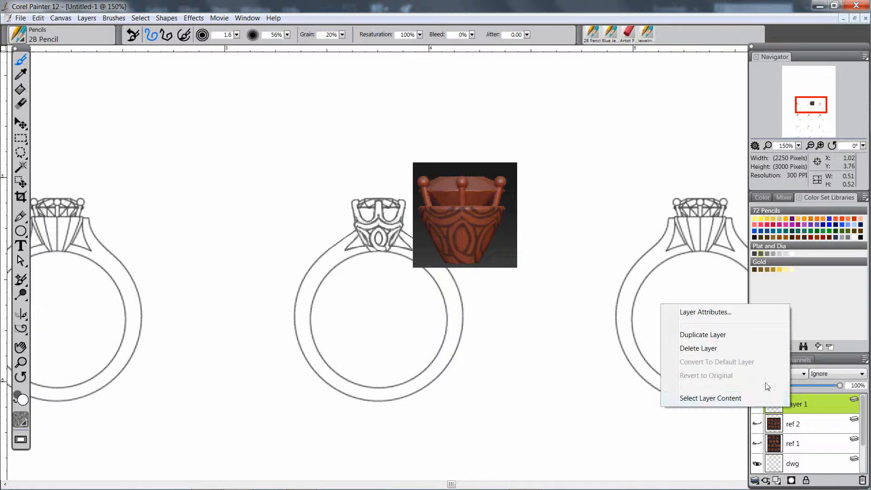
click(715, 353)
Show the ref 1 and ref 2 layers, compare both sheets of patterned cup references, and hide them again
click(758, 404)
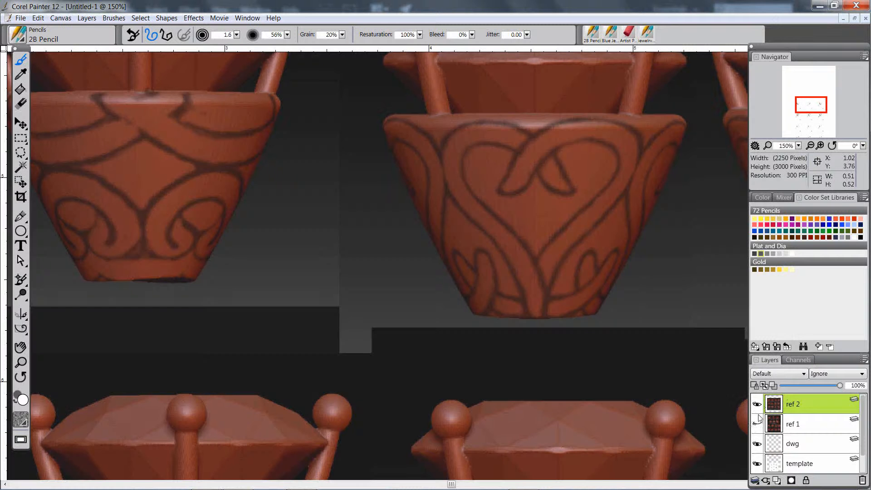
click(757, 424)
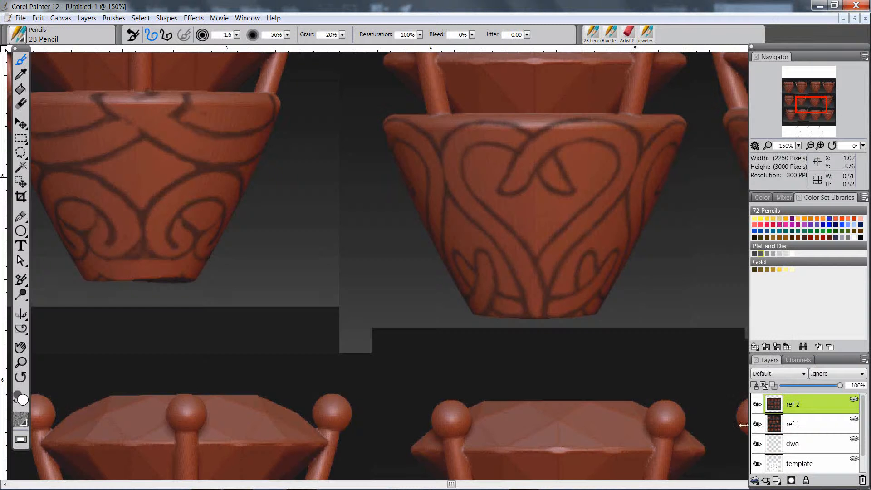
ctrl+alt+click(471, 346)
ctrl+alt+click(469, 354)
ctrl+alt+click(468, 359)
ctrl+alt+click(468, 361)
key(ctrl+r)
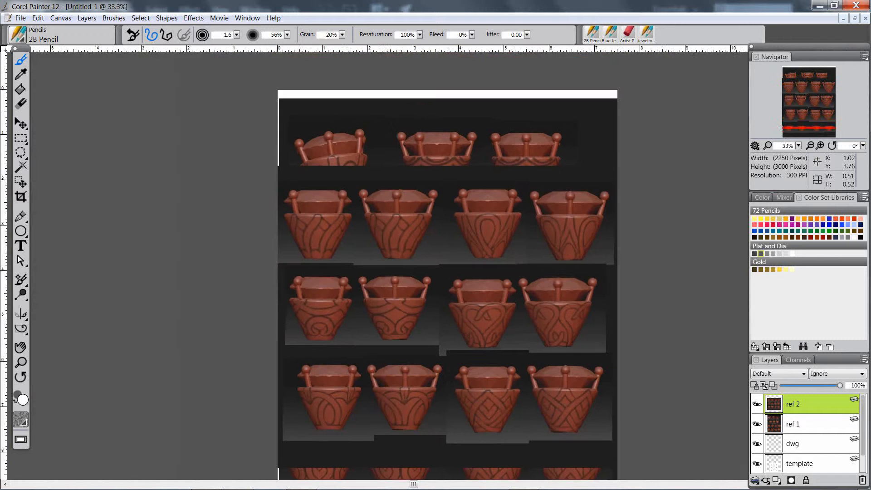
click(758, 405)
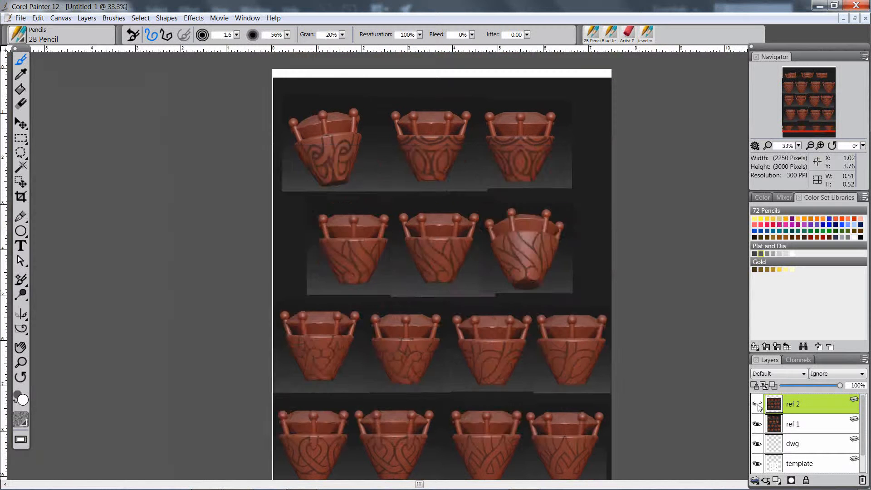
click(758, 405)
click(757, 406)
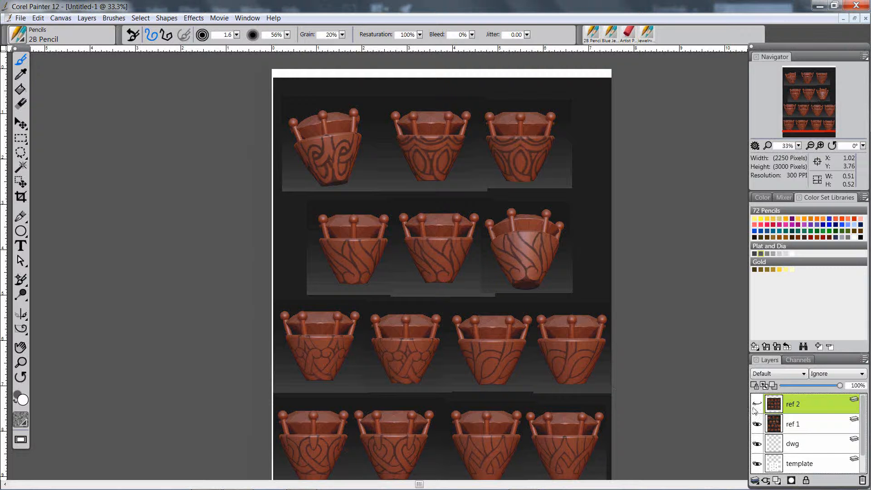
click(758, 425)
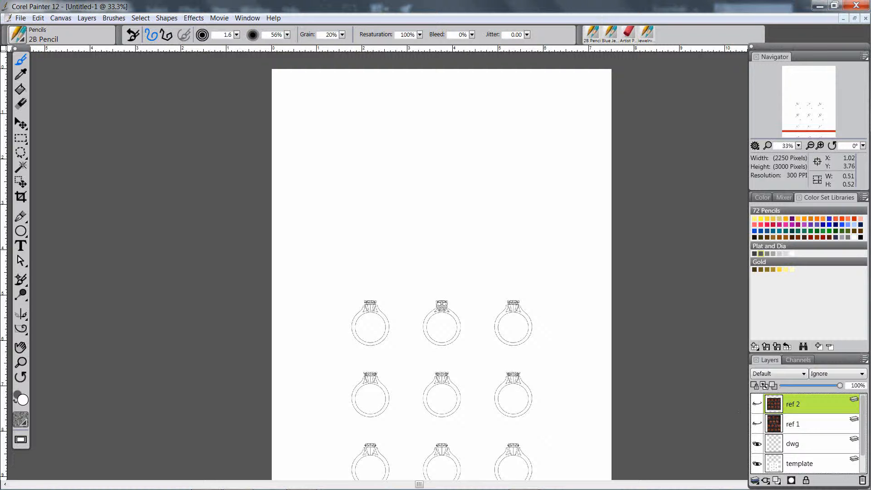
Check the contents of the dwg and template layers by toggling their visibility, and make dwg the active layer
drag(459, 385, 445, 333)
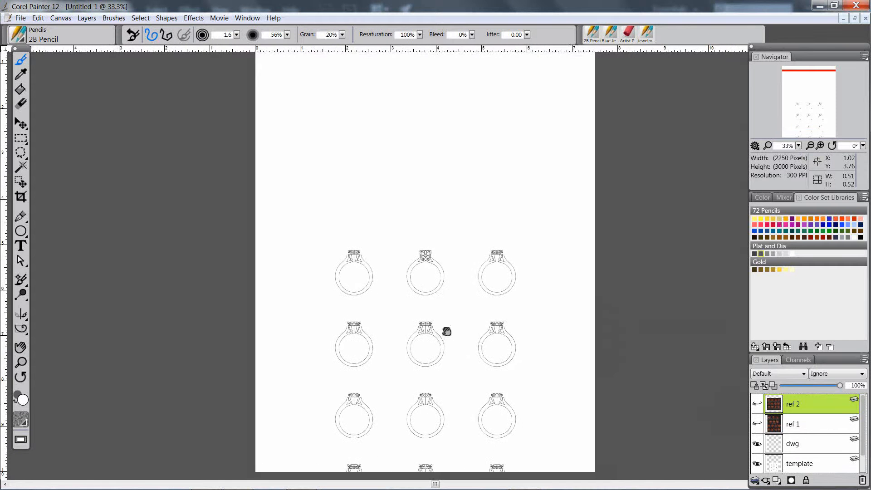
click(424, 291)
click(426, 291)
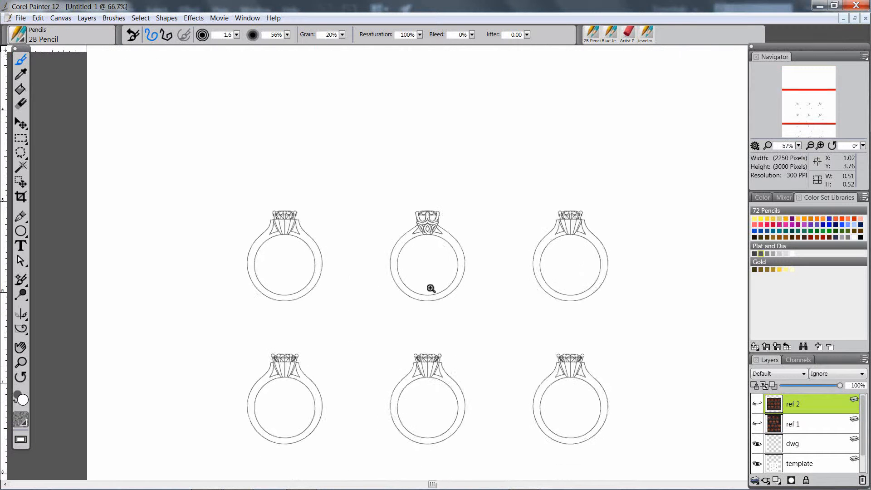
click(434, 288)
click(434, 289)
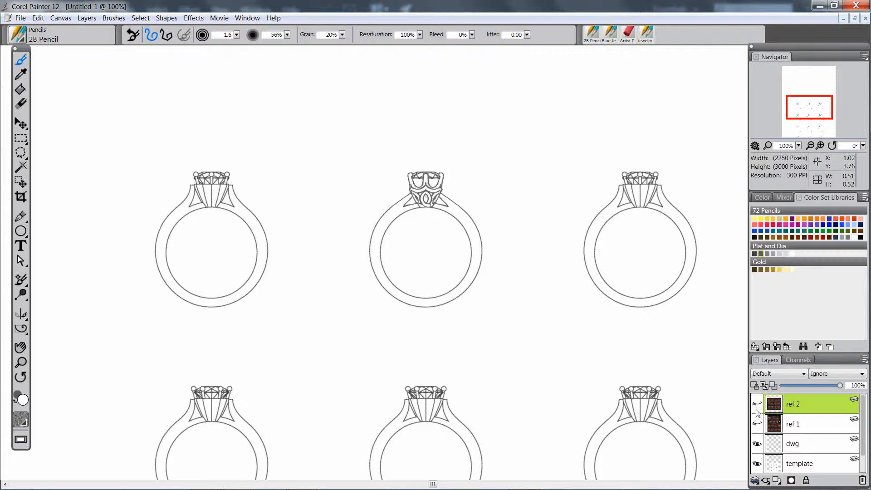
click(757, 444)
key(ctrl+r)
click(757, 444)
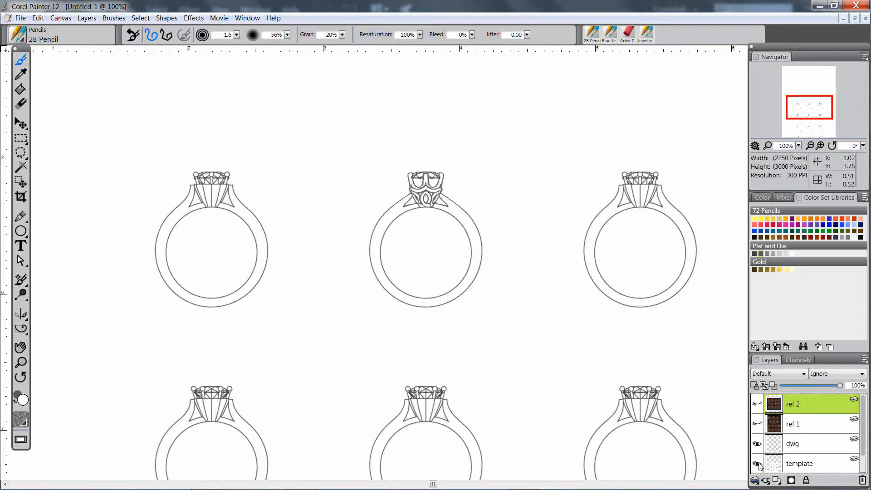
click(759, 463)
click(758, 463)
click(801, 442)
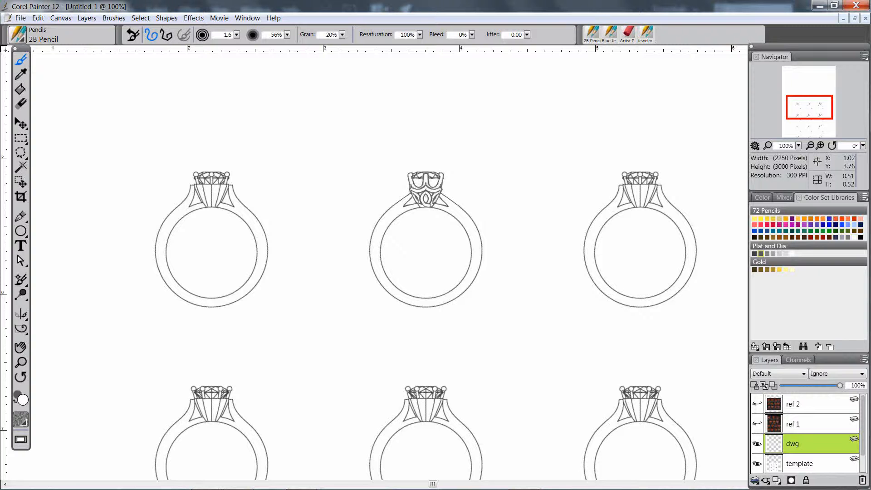
Examine the redrawn setting on the middle ring close up and at full-page scale
ctrl+alt+click(448, 325)
ctrl+alt+click(445, 333)
ctrl+alt+click(448, 334)
key(ctrl+r)
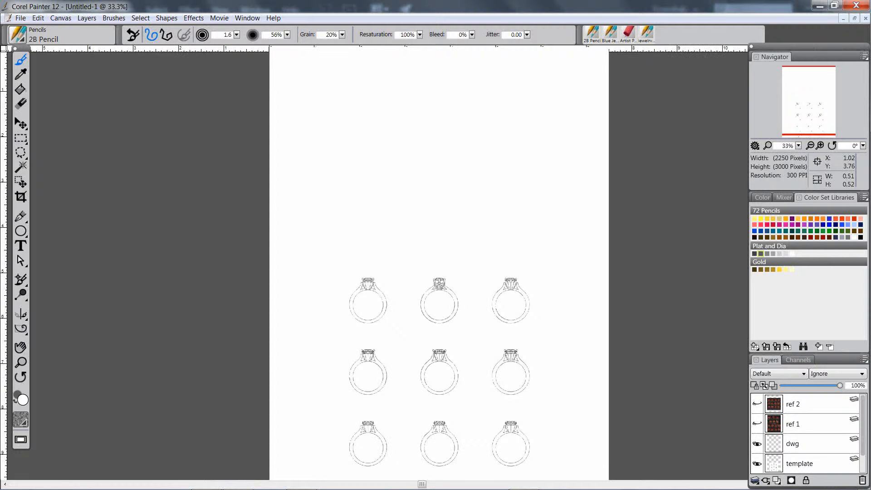
ctrl+click(444, 300)
ctrl+click(443, 298)
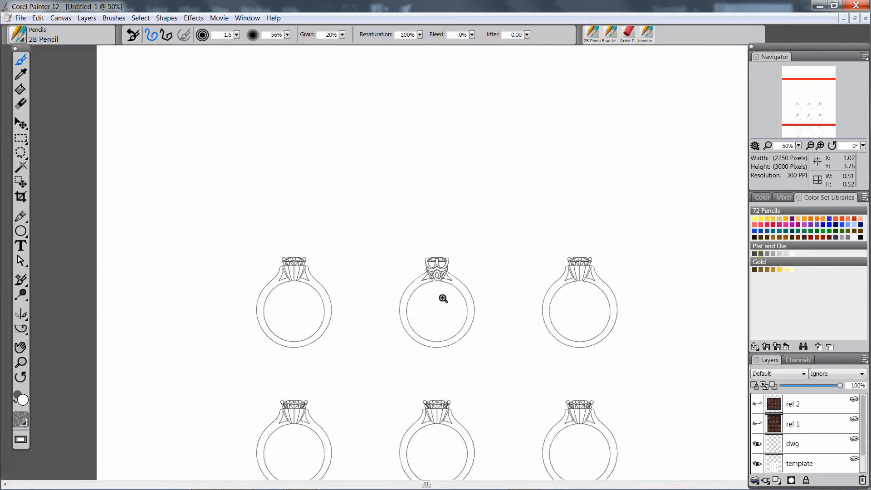
ctrl+click(444, 295)
key(ctrl+r)
ctrl+click(444, 296)
ctrl+click(444, 296)
ctrl+click(443, 297)
ctrl+click(444, 299)
ctrl+click(443, 300)
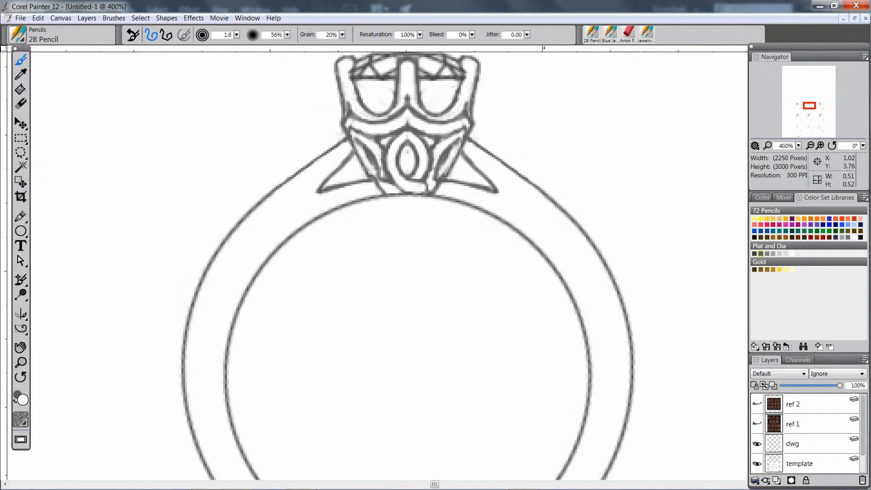
key(ctrl+alt+0)
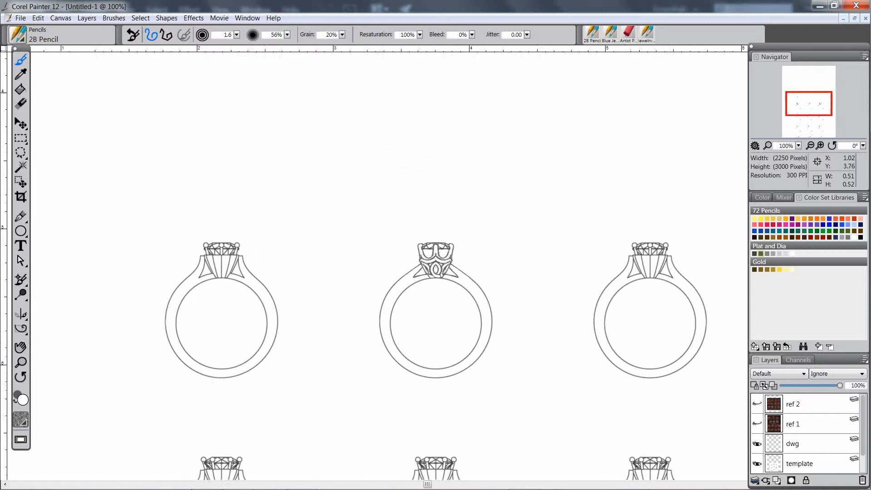
drag(446, 301, 438, 291)
Try moving the dwg layer's drawing off the middle ring to the empty area above the first ring, and undo the move
click(790, 447)
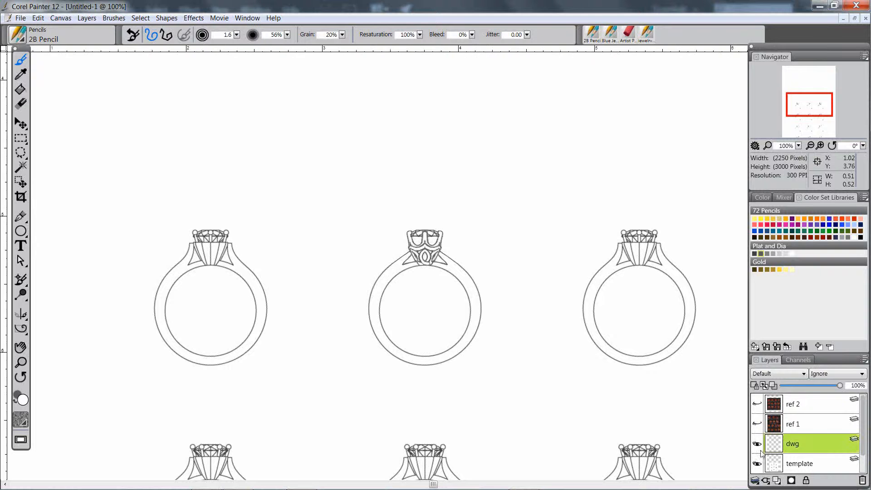
key(f)
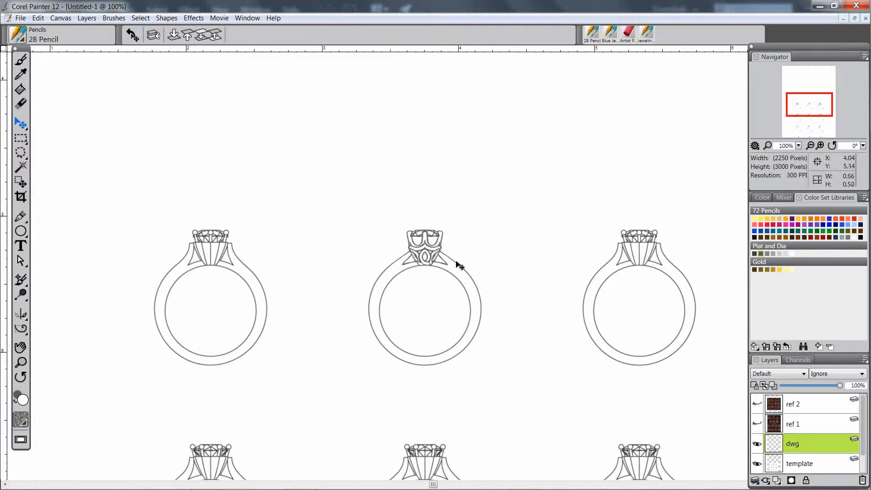
drag(467, 268, 210, 183)
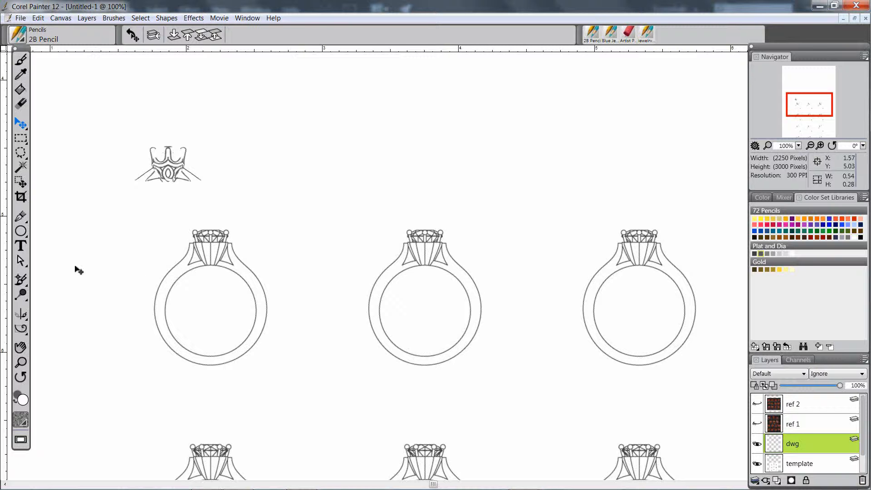
key(ctrl+z)
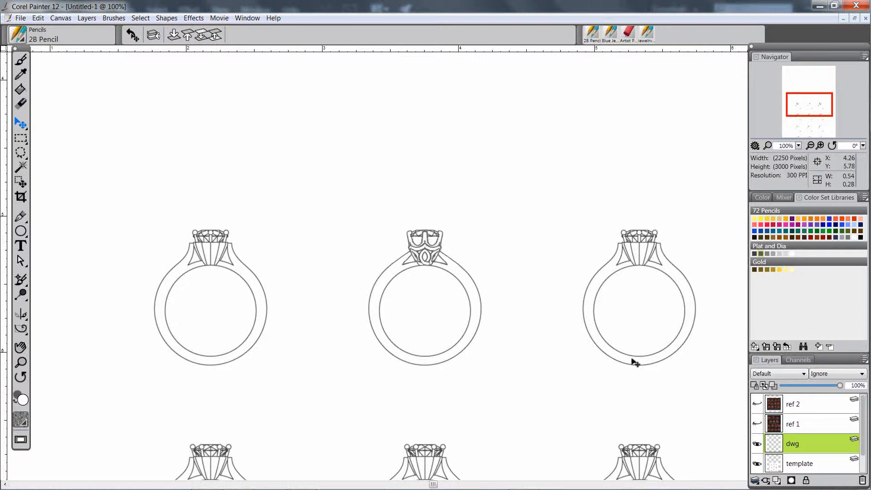
Try moving the dwg and template layers together as one selection, and undo the move
shift+click(806, 464)
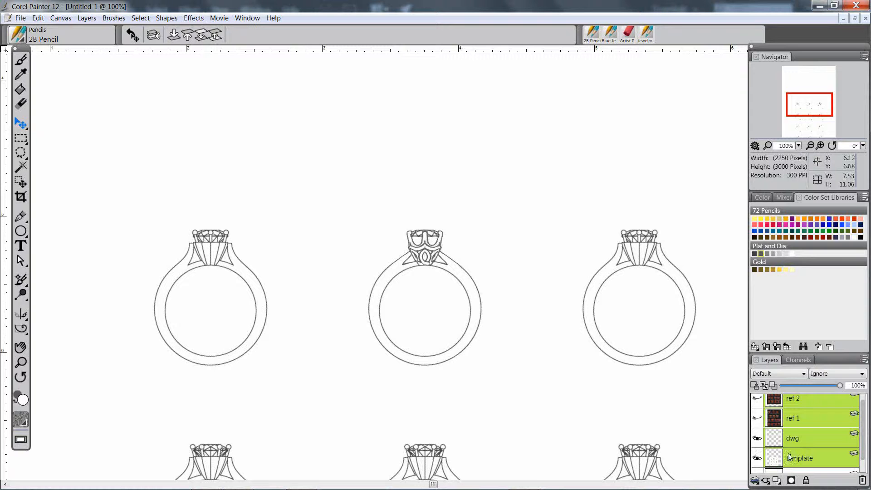
click(807, 461)
shift+click(810, 444)
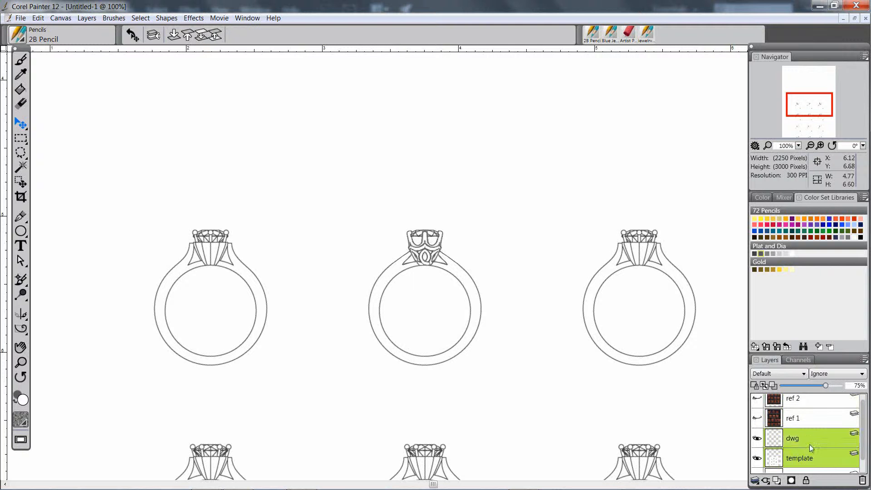
drag(486, 305, 462, 312)
key(ctrl+z)
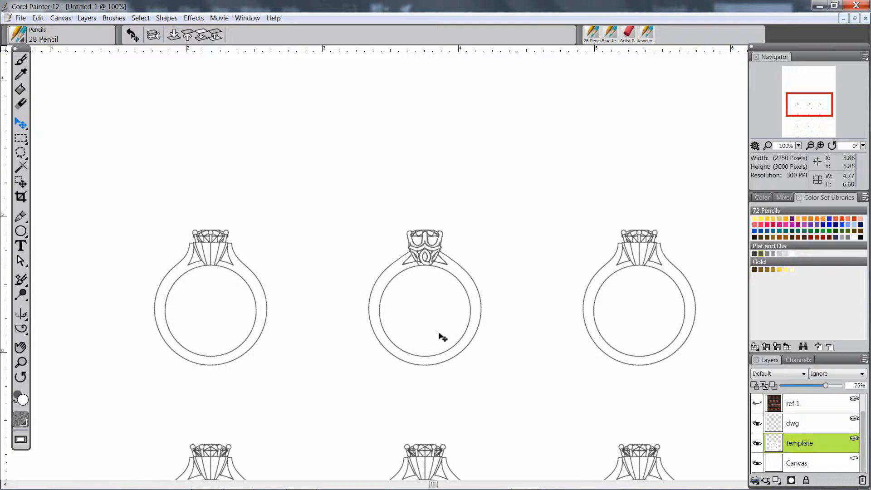
With dwg active, copy a rectangular area of about 1.06 by 1.40 inches around the middle ring and paste it in place as a new layer
click(790, 429)
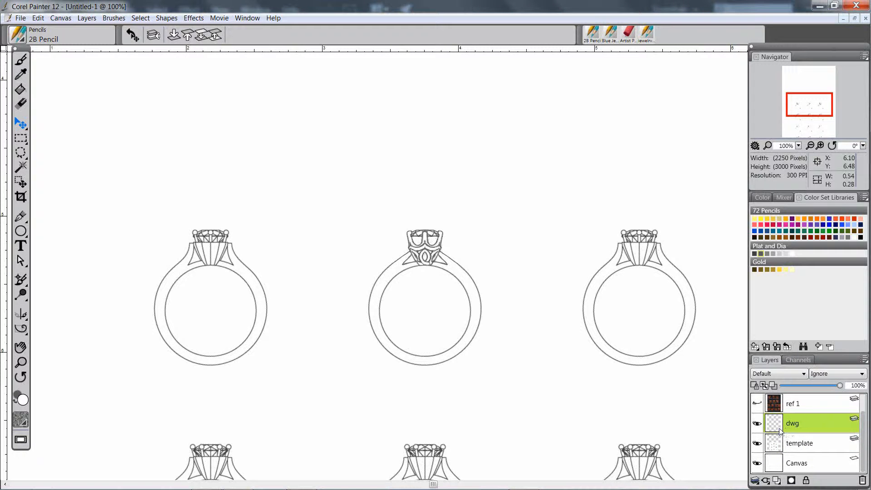
key(r)
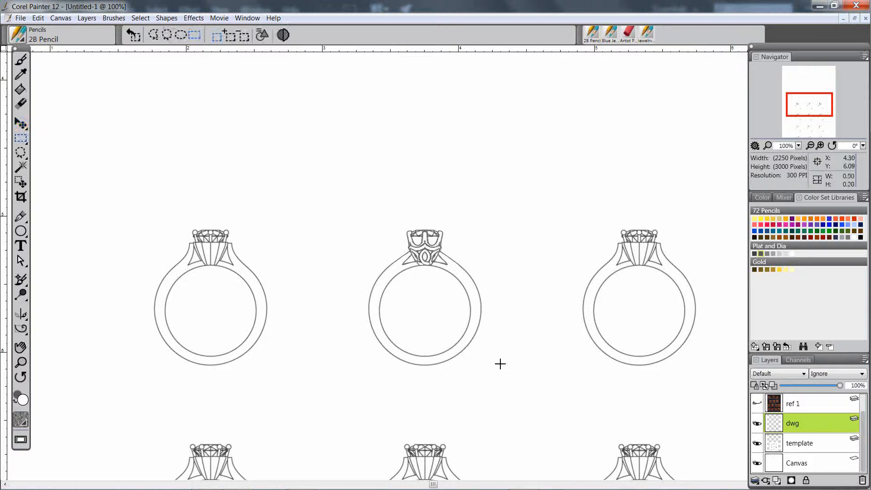
drag(352, 193, 497, 385)
click(37, 19)
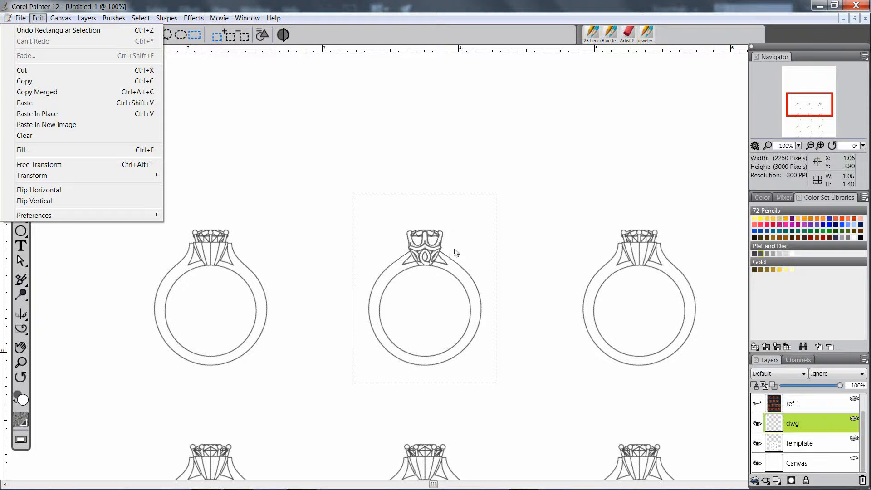
click(397, 33)
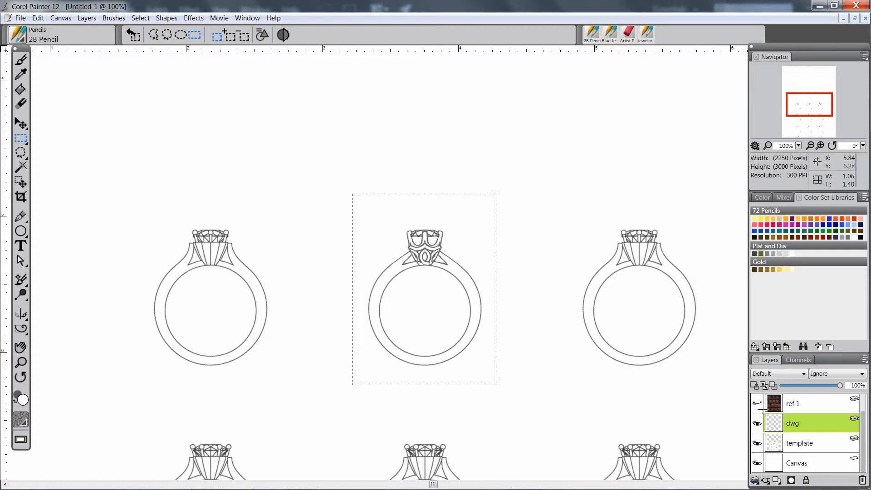
key(ctrl+c)
key(ctrl+v)
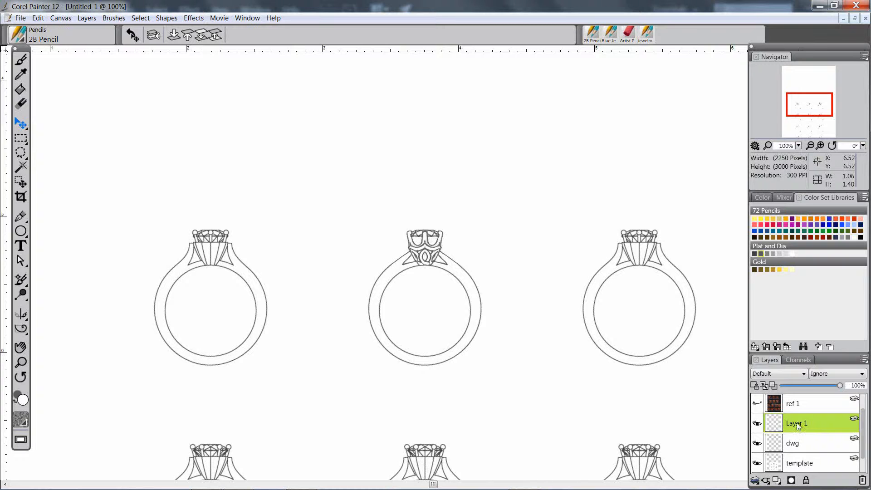
Rename the pasted layer as "merged copy"
double_click(797, 426)
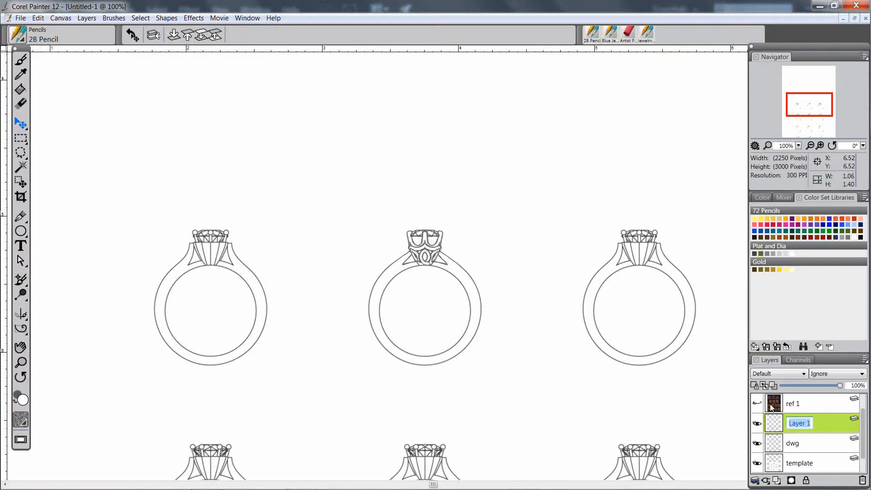
text(n)
text(merged)
text( copy)
key(Return)
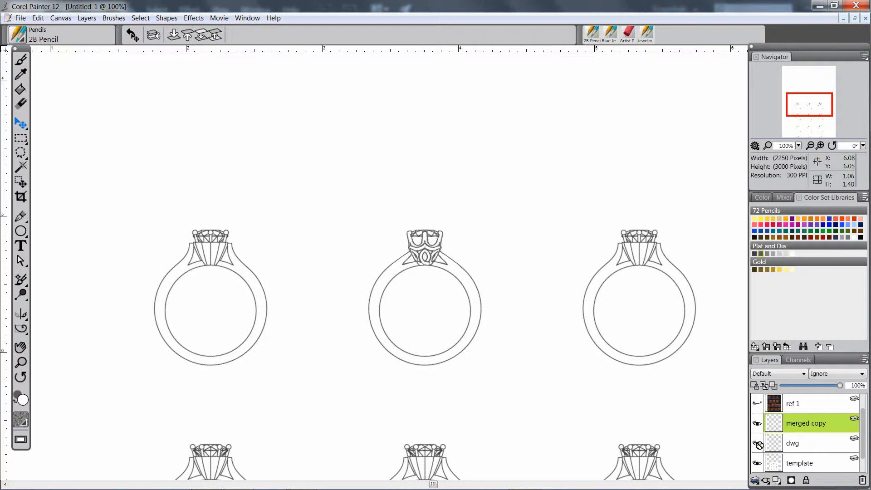
Hide and show the dwg, template and merged copy layers in turn to compare their contents, leaving all three visible
click(759, 444)
click(758, 464)
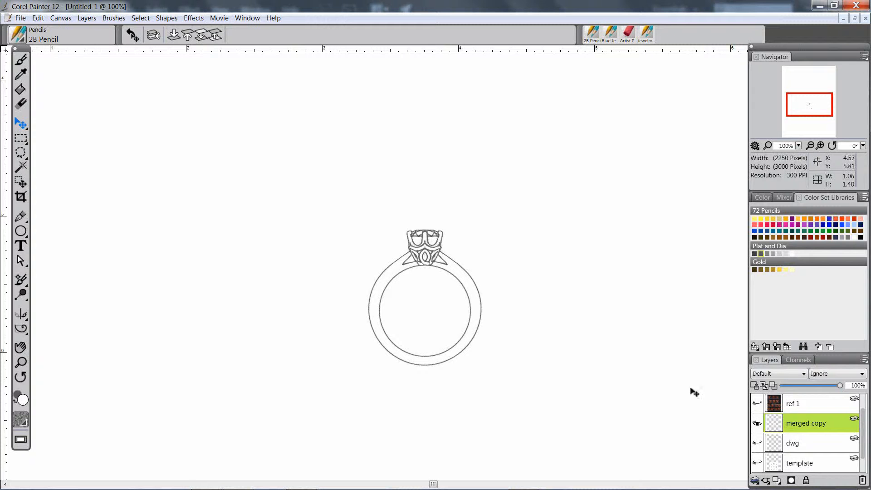
click(757, 443)
click(759, 464)
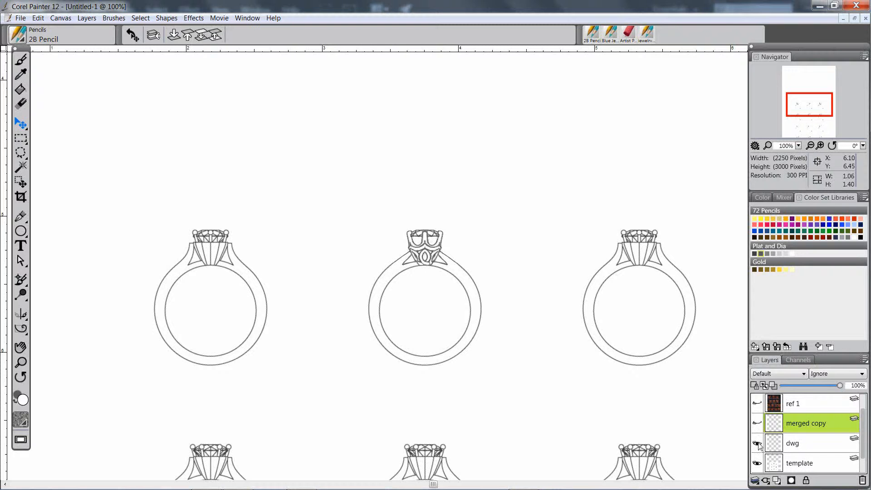
click(758, 444)
click(758, 444)
click(758, 444)
click(758, 444)
click(758, 444)
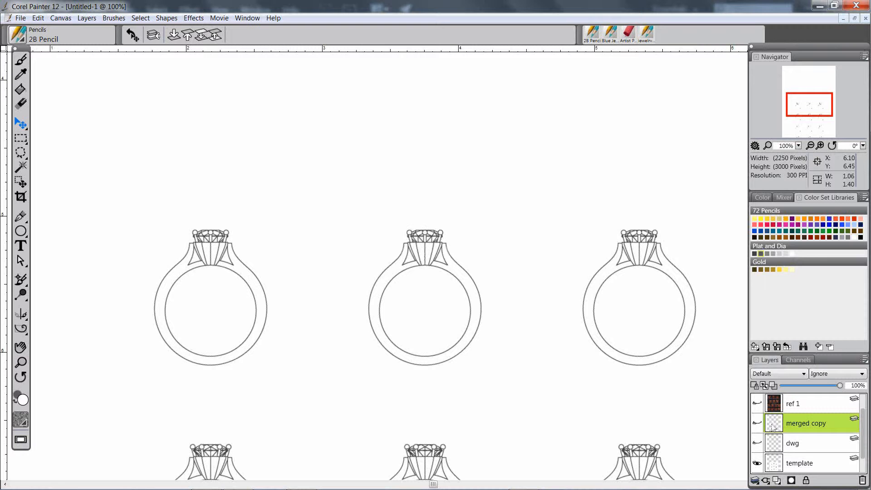
click(758, 424)
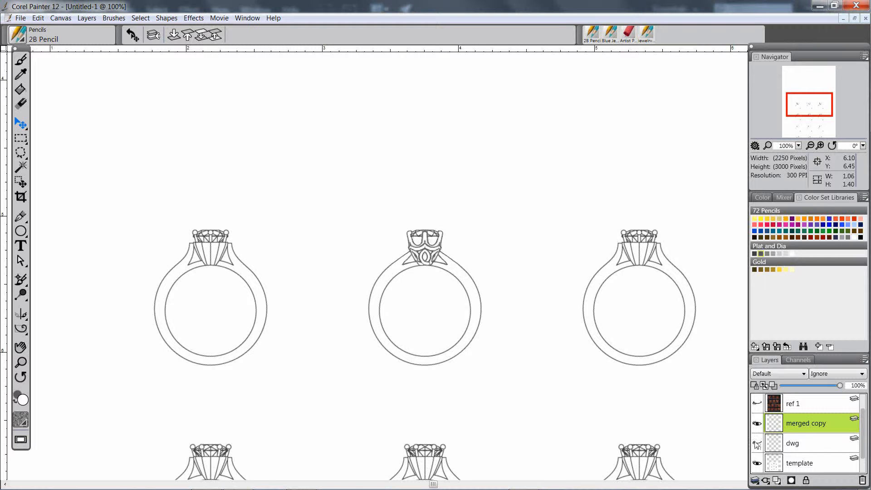
click(759, 445)
Move the merged copy roughly over the first ring of the top row and set its composite method to Gel
drag(477, 308, 644, 160)
drag(574, 150, 258, 313)
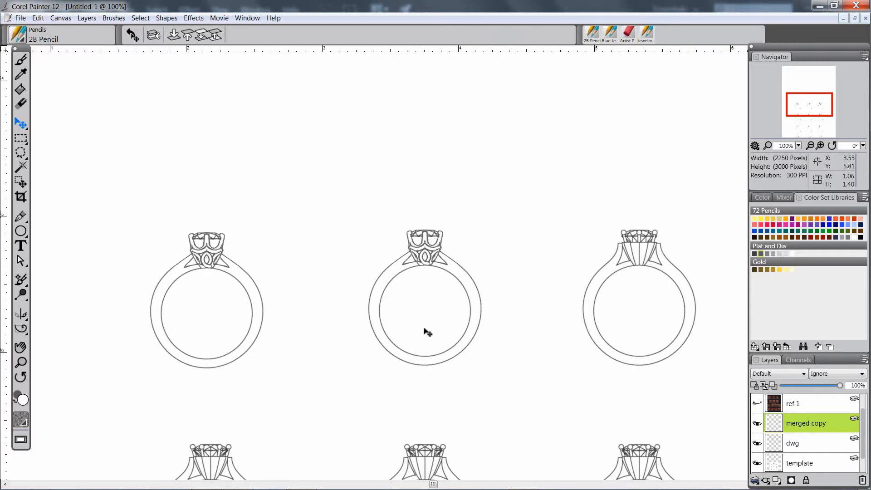
click(804, 374)
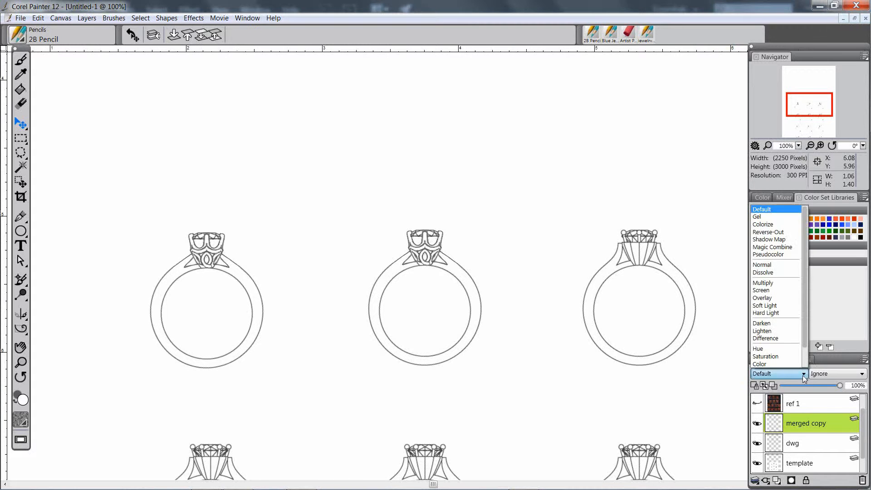
click(759, 217)
Align the merged copy precisely with the first template ring so that the two band outlines coincide
click(241, 297)
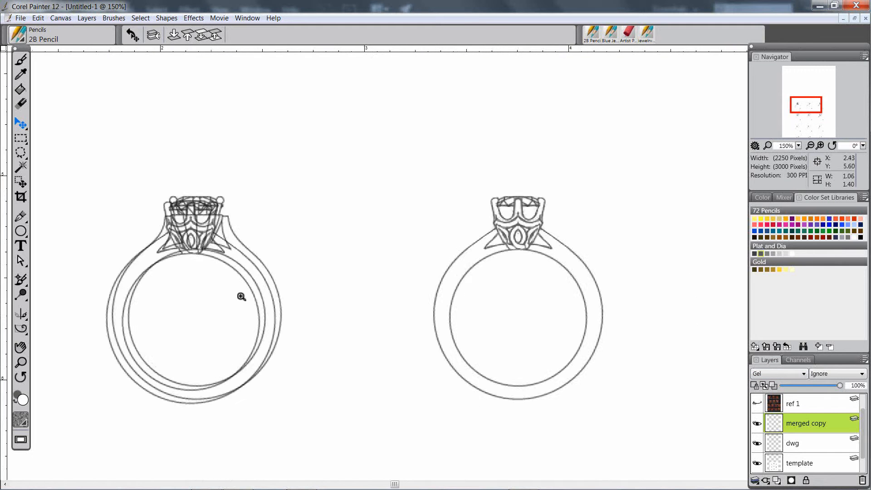
click(241, 296)
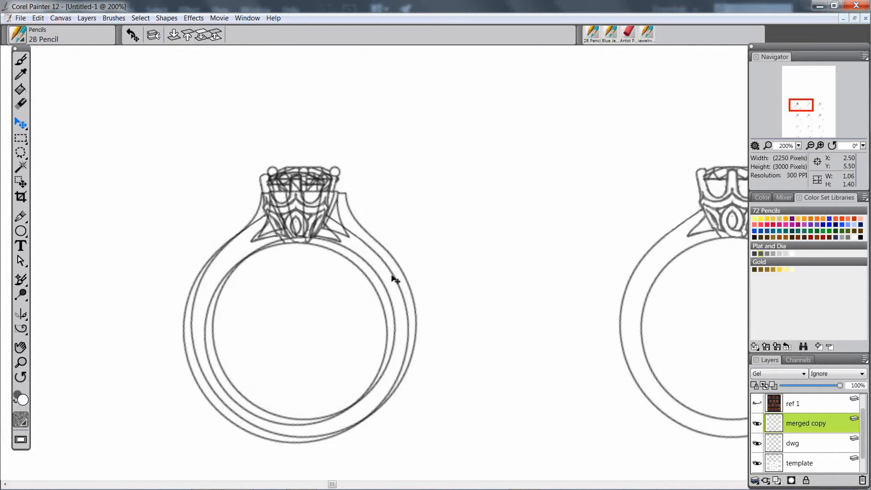
drag(396, 278, 402, 272)
key(ctrl+r)
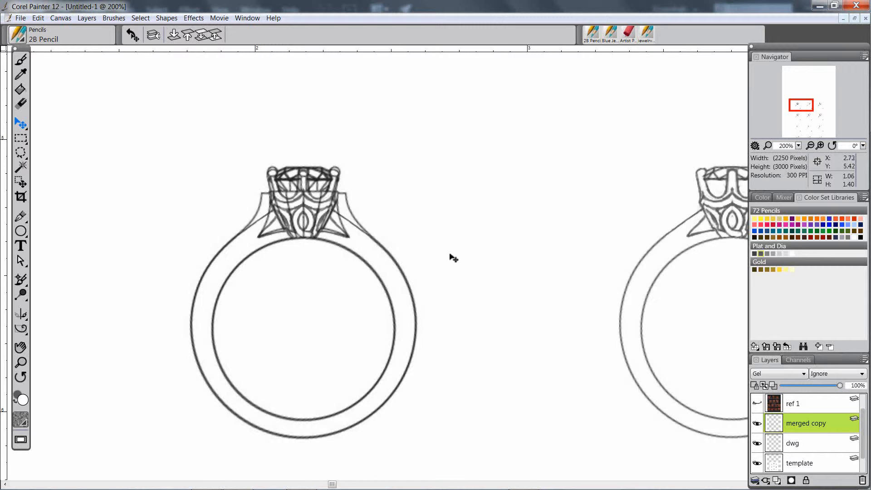
key(Right)
key(Left)
key(Right)
key(Up)
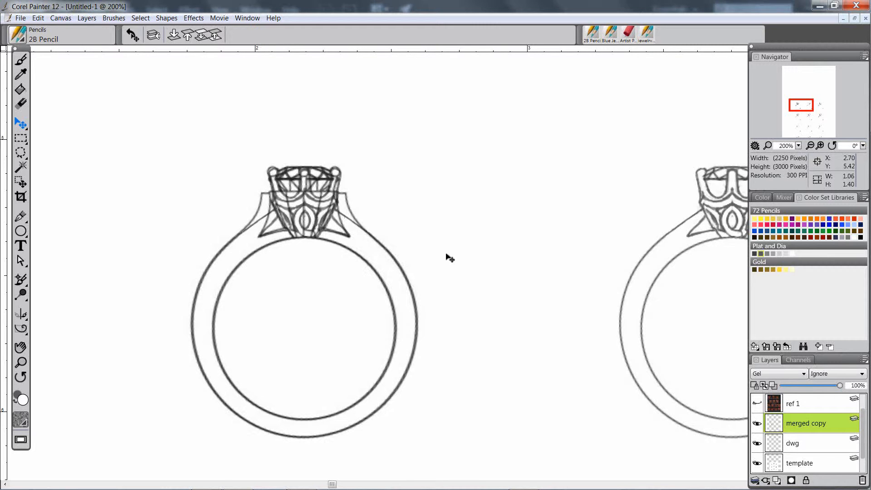
key(Left)
key(Right)
key(Up)
key(Left)
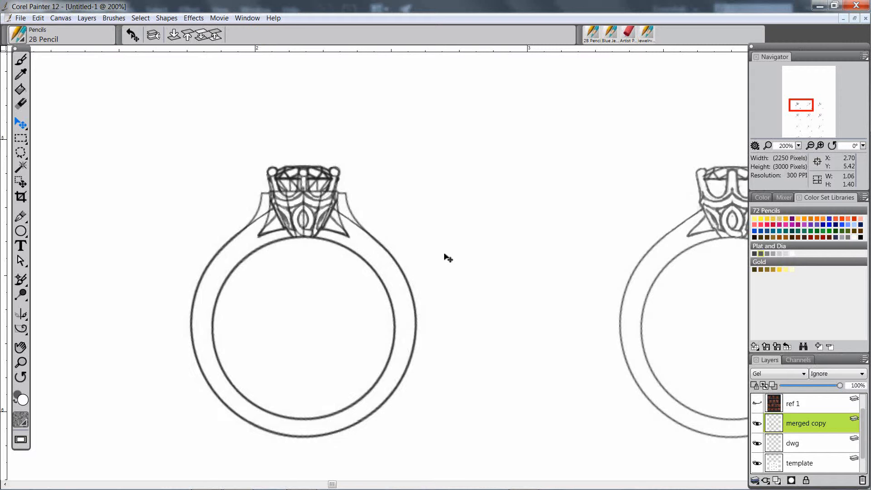
key(Right)
key(Left)
key(Right)
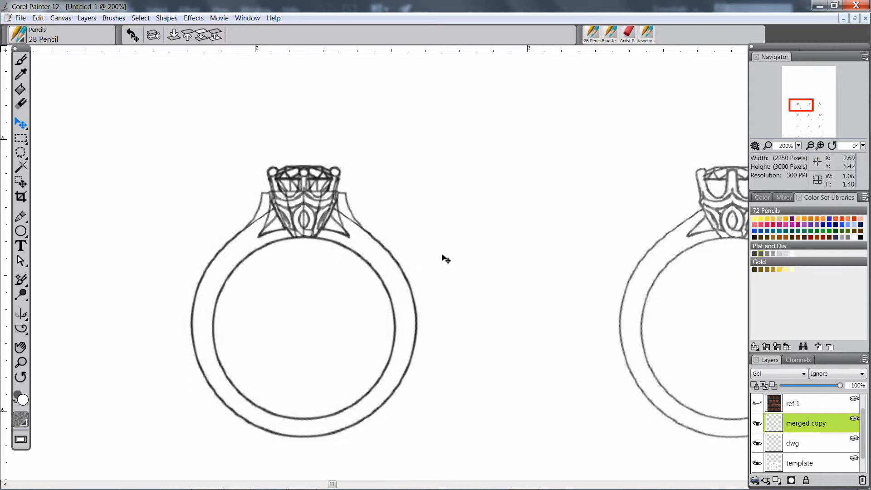
key(Down)
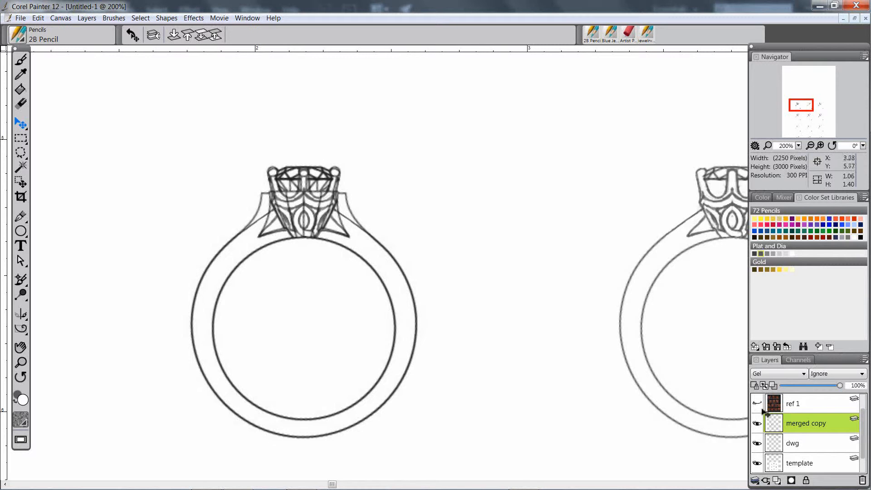
Set the merged copy layer's composite method back to Default
click(803, 375)
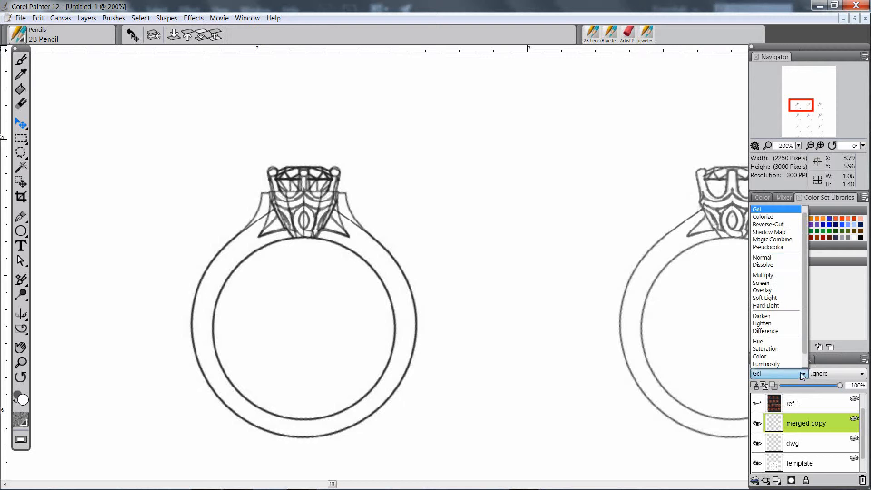
scroll(810, 259, up, 1)
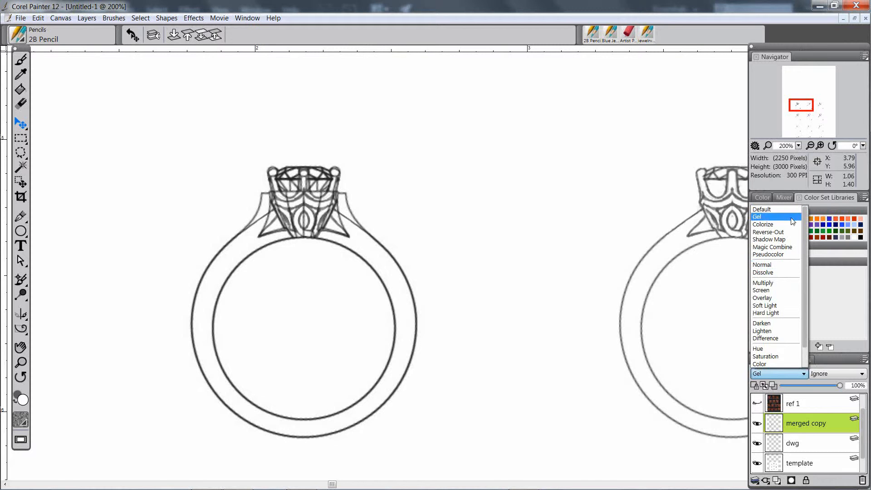
click(787, 210)
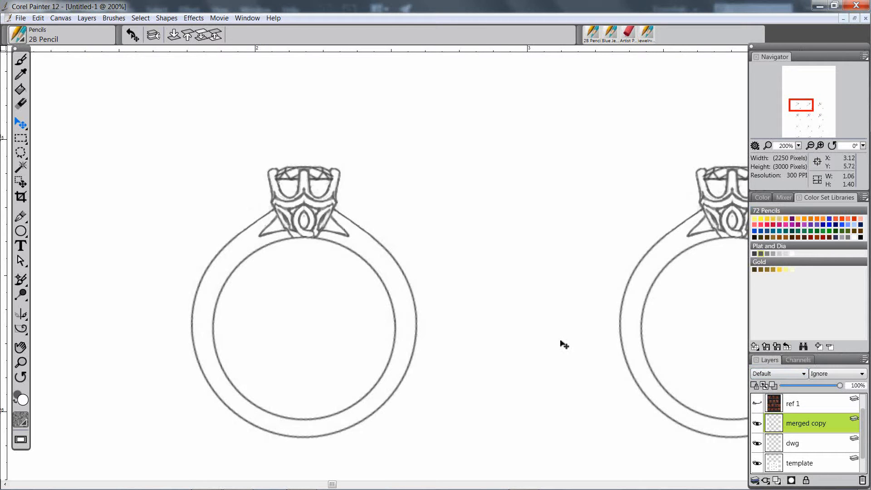
scroll(564, 344, down, 1)
drag(564, 342, 371, 321)
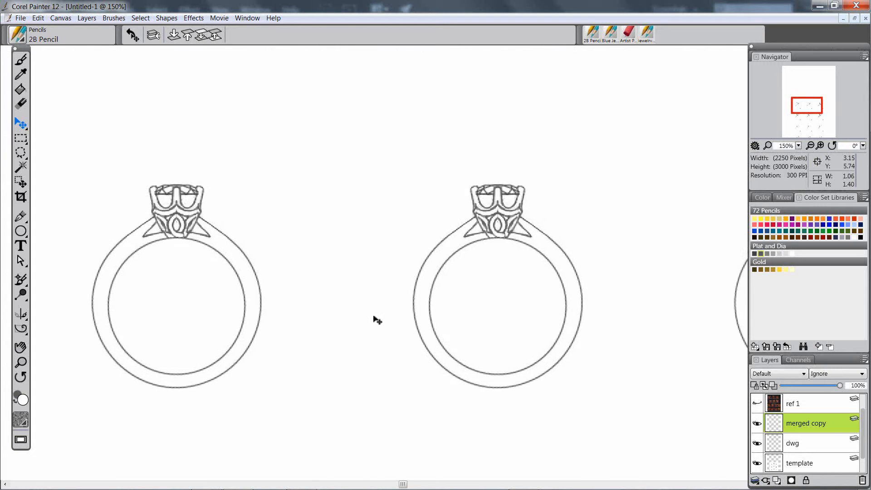
Cut a rectangular area of about 0.49 by 0.54 inches around the middle ring's setting from the dwg layer
click(807, 443)
key(ctrl+r)
key(r)
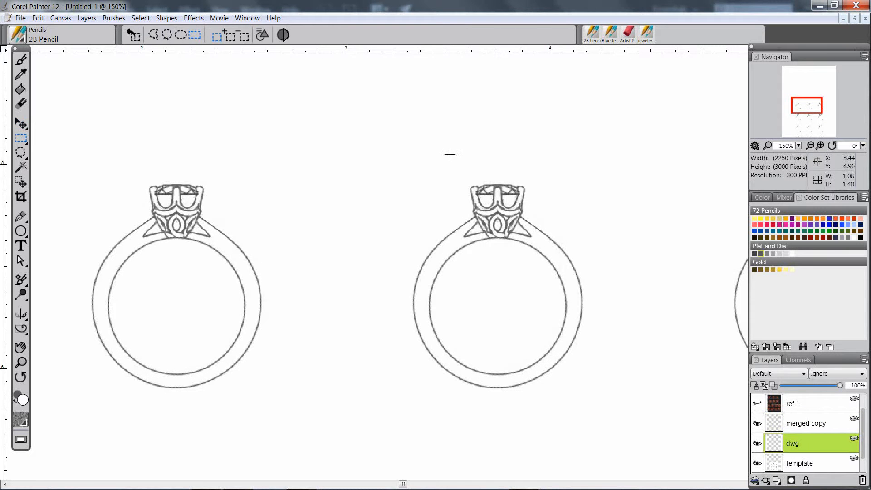
drag(449, 157, 549, 267)
key(ctrl+x)
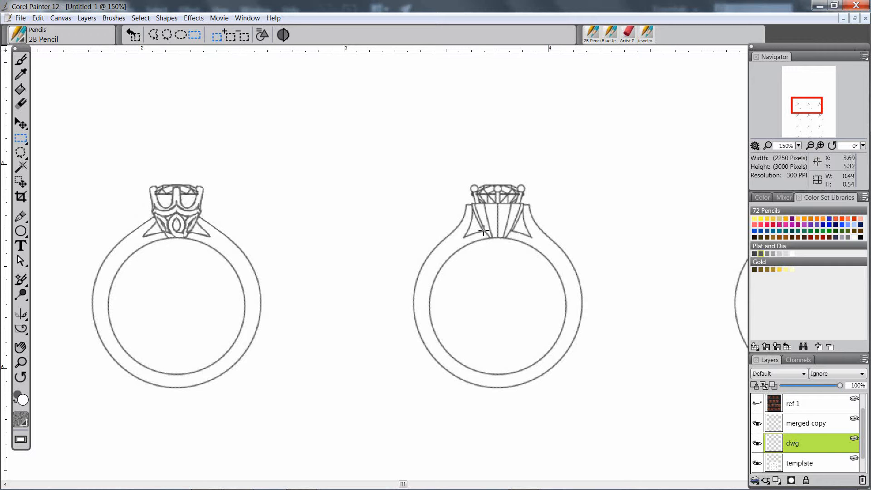
Check the Mirror Painting options, then return to the Brush tool with the top two rows of rings in view
click(22, 314)
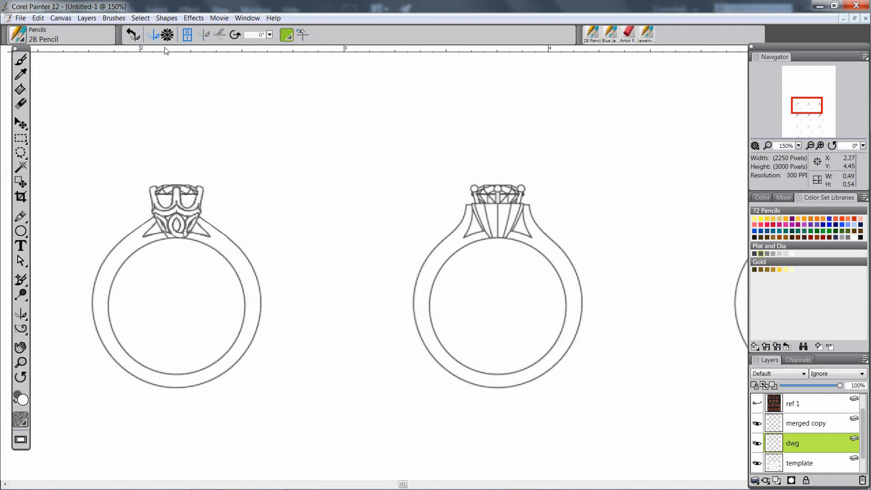
click(21, 59)
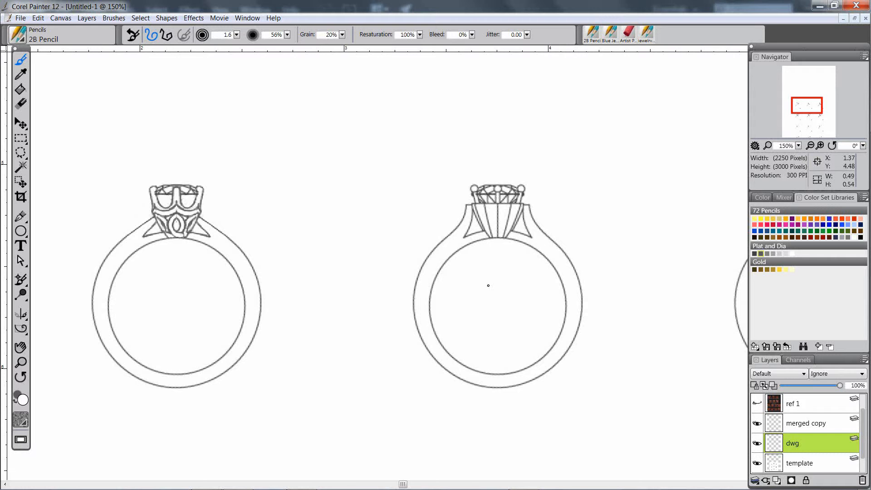
ctrl+alt+click(480, 333)
ctrl+alt+click(482, 338)
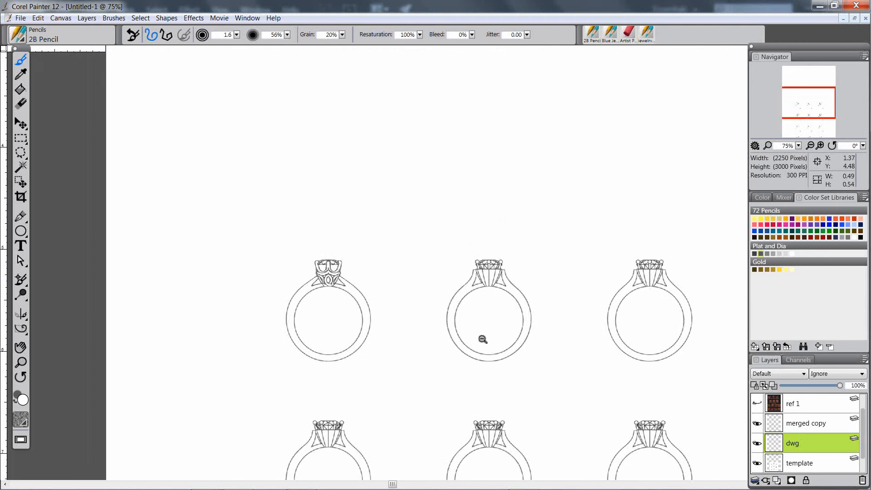
ctrl+alt+click(483, 338)
mouse_move(484, 339)
mouse_down()
mouse_move(453, 294)
mouse_move(441, 254)
mouse_move(439, 279)
mouse_up()
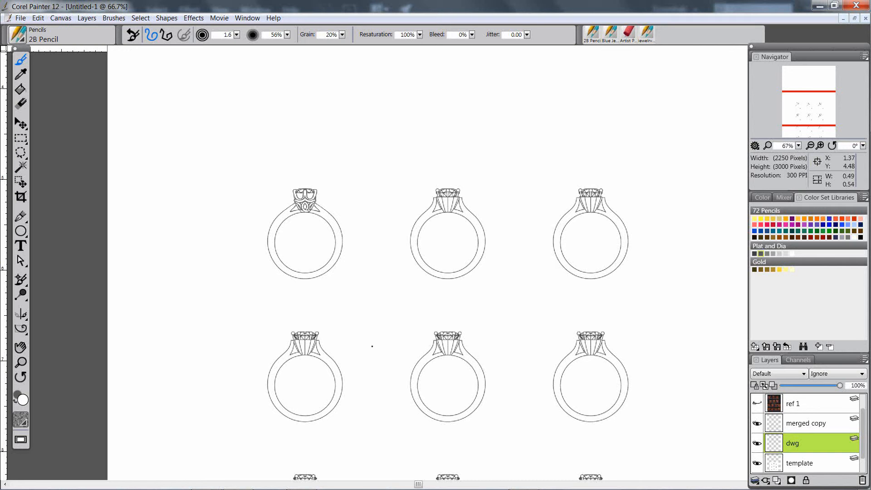
Rename the merged copy layer as "ring 1"
double_click(808, 423)
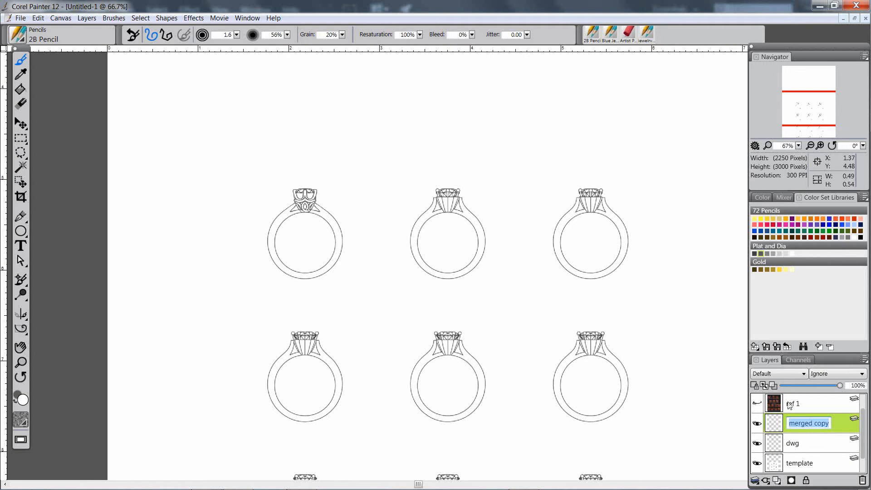
text(dsg)
key(BackSpace)
key(BackSpace)
key(BackSpace)
text(ring)
key(Return)
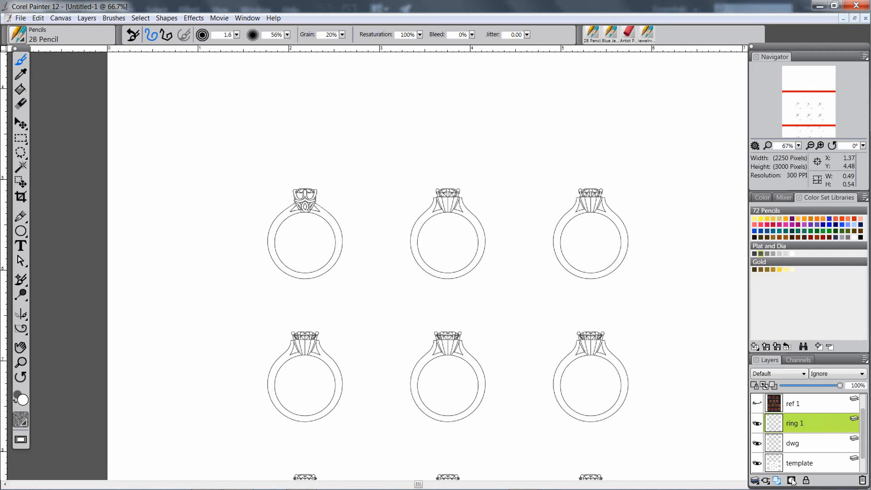
Lock and hide the ring 1 layer, and make dwg the active layer
click(806, 480)
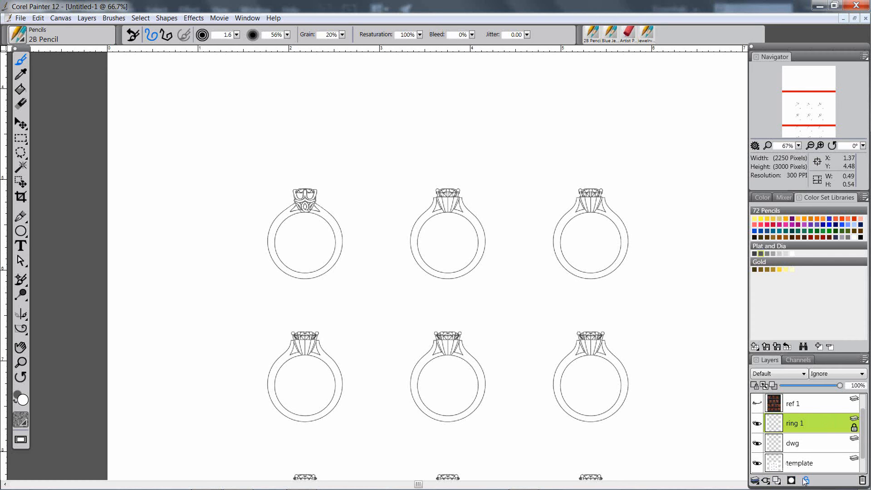
click(757, 424)
click(759, 425)
click(759, 425)
click(806, 445)
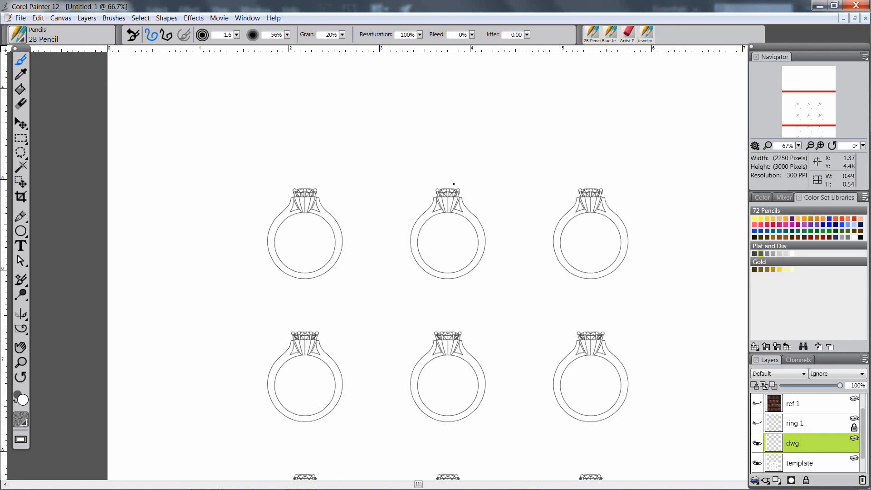
Start saving the document as a Painter RIFF file and cancel the save
key(ctrl+s)
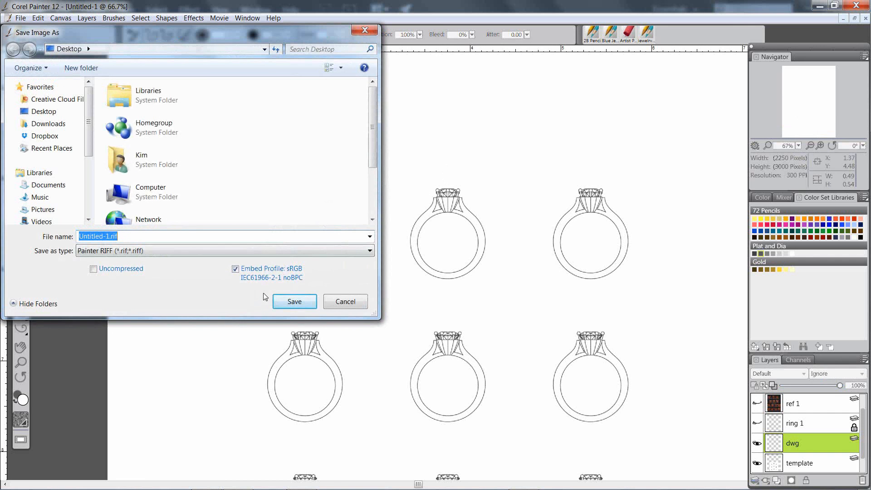
click(345, 302)
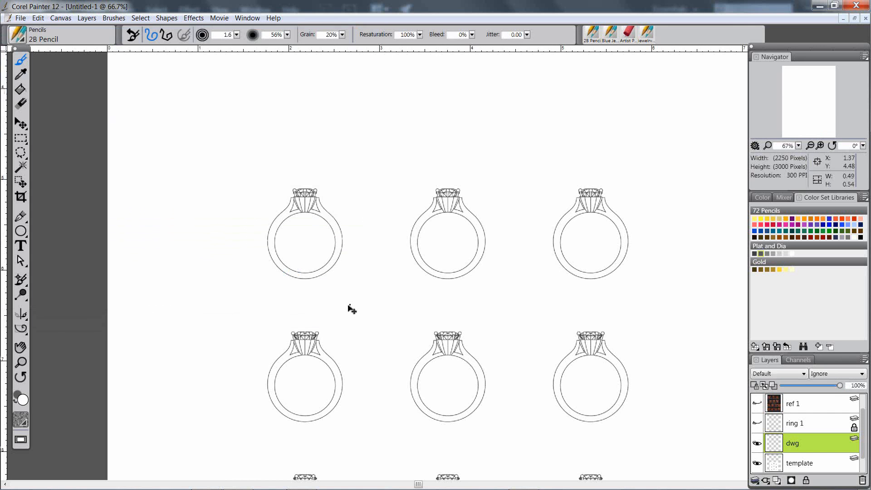